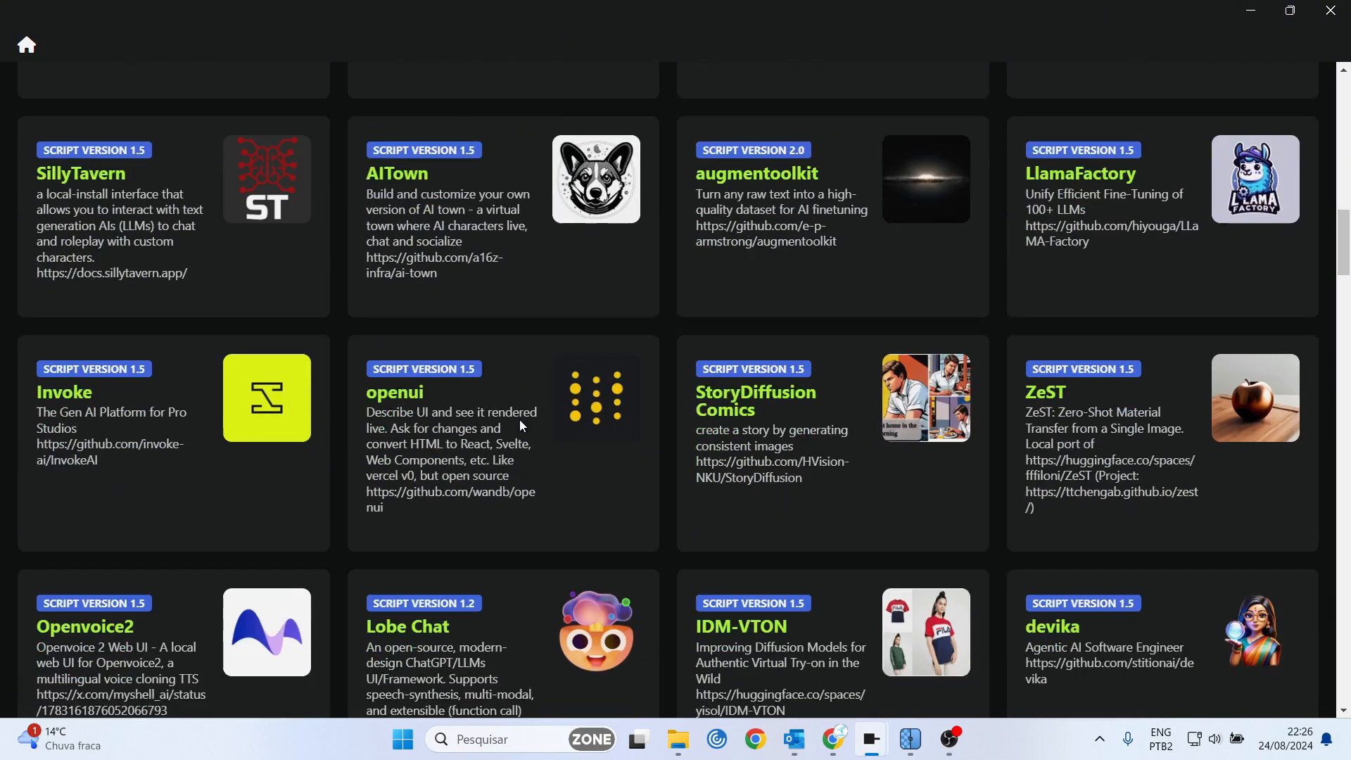
Search the verified scripts for "rvc" and open the RVC script's page
scroll(520, 426, "up", 13)
scroll(521, 425, "up", 5)
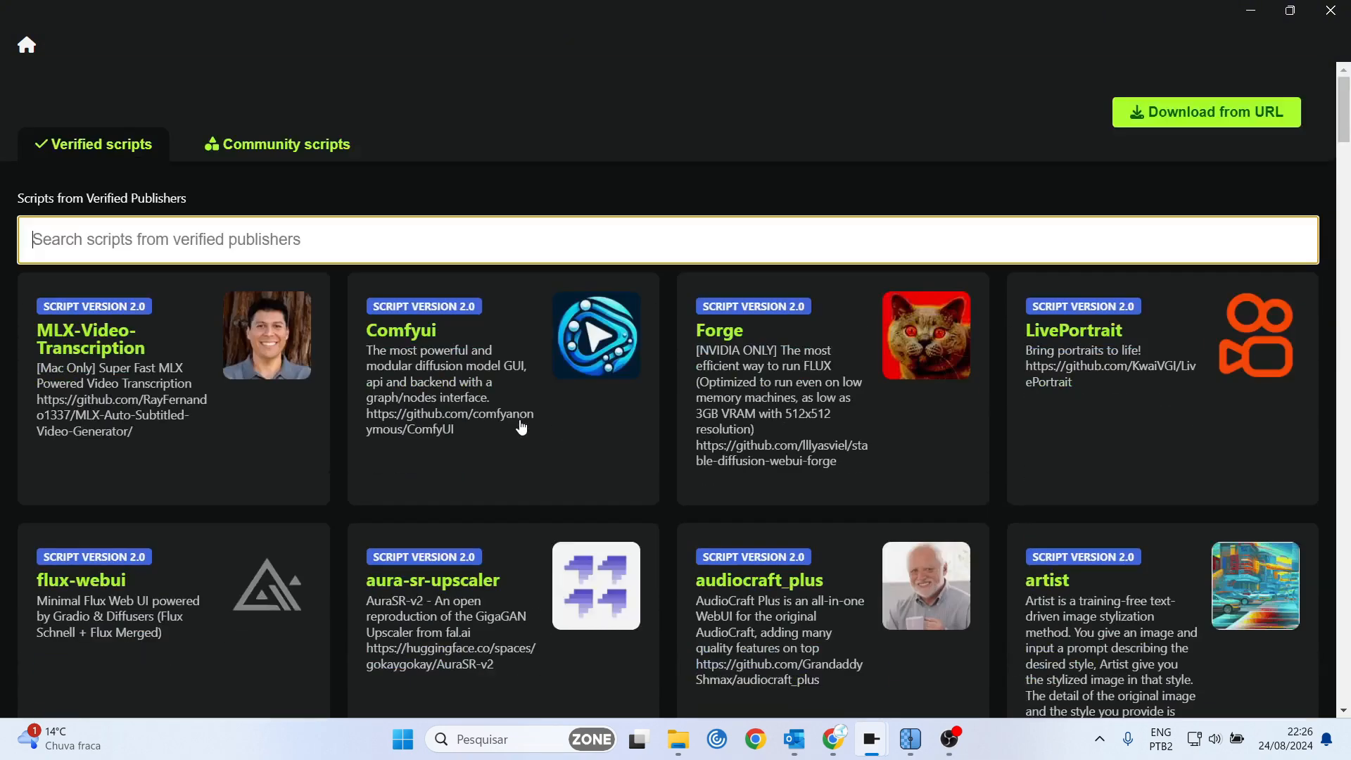
left_click(160, 257)
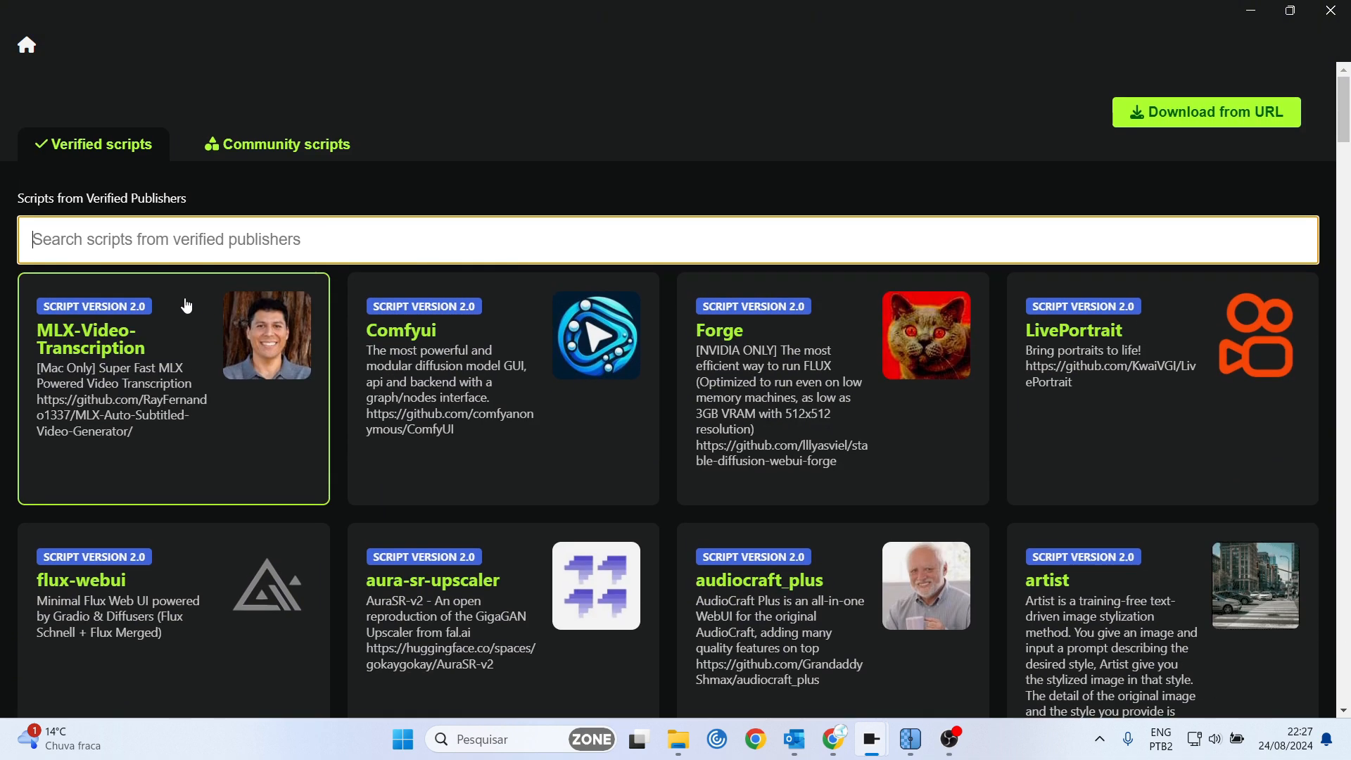
type("rvc")
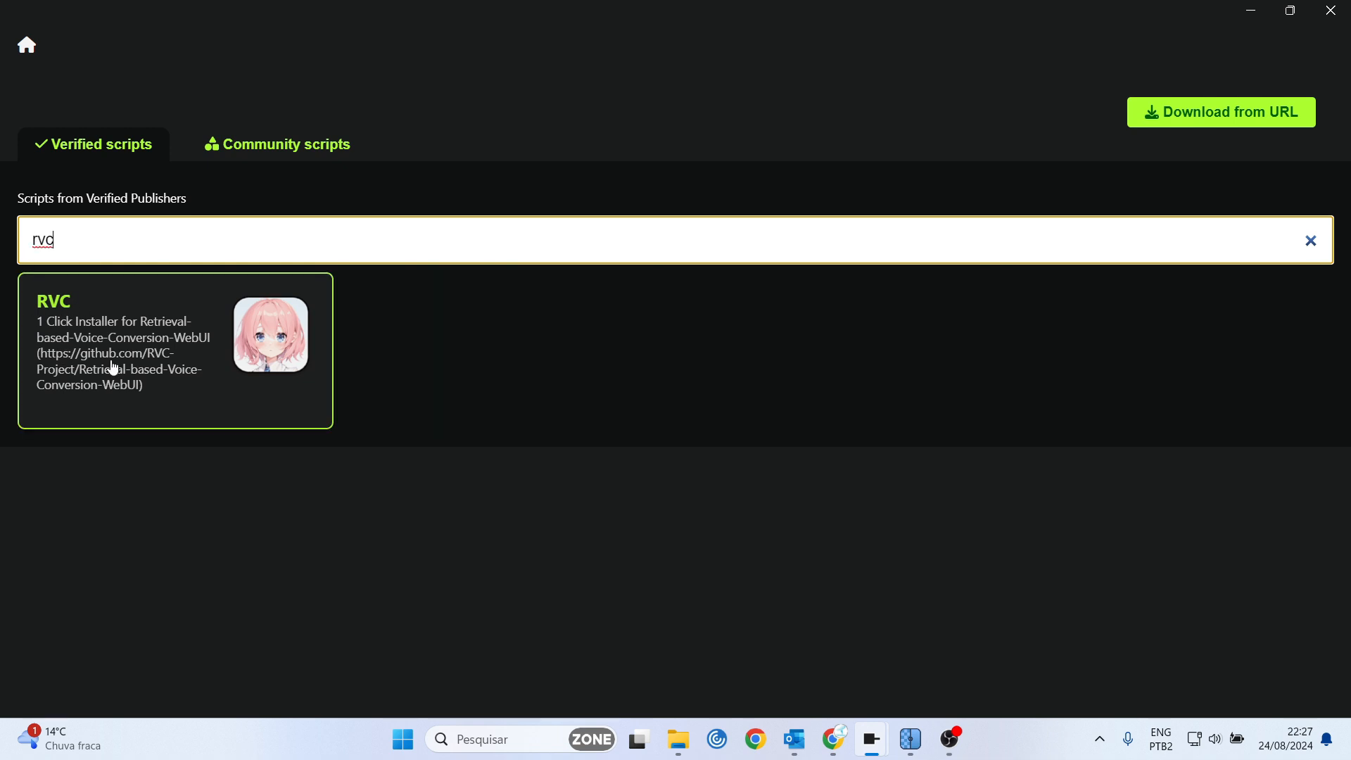
left_click(164, 356)
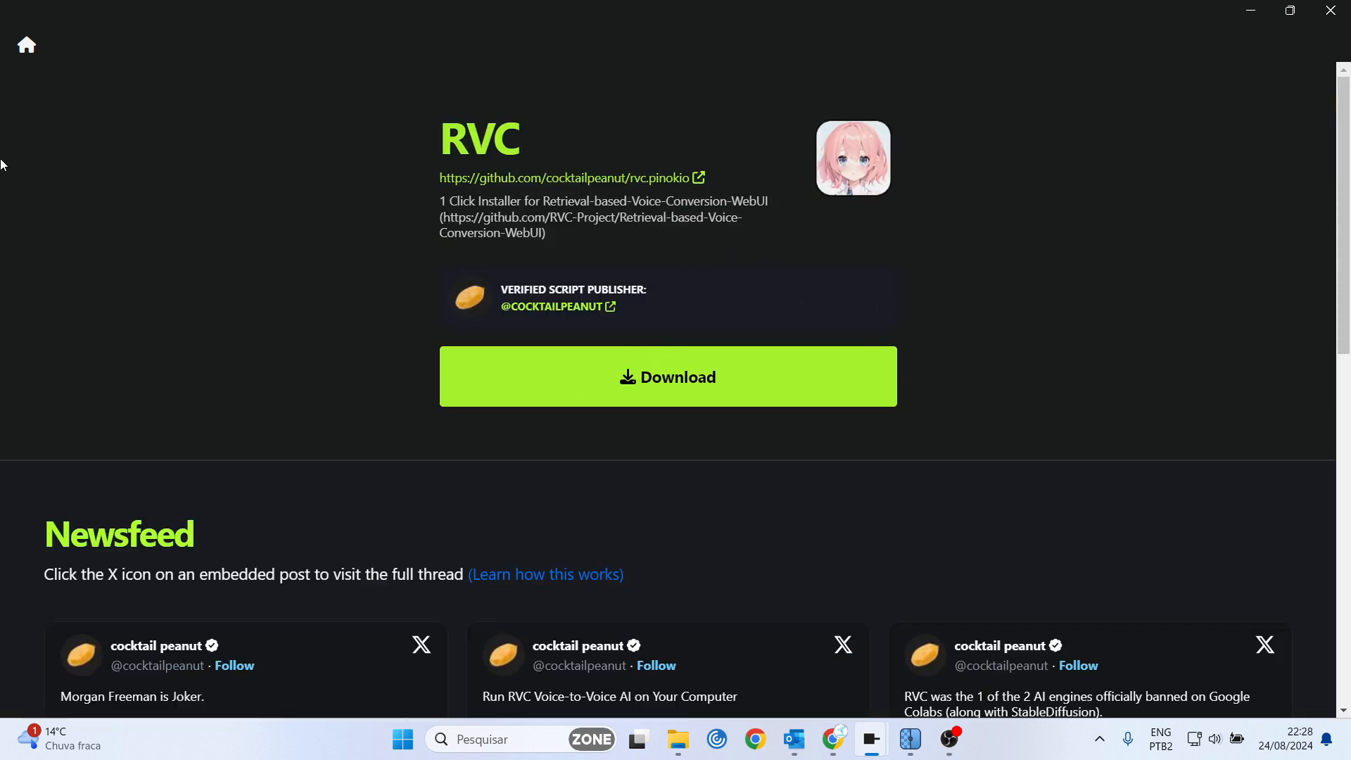
Open the Web UI of the installed RVC app and switch to the Chrome browser
left_click(28, 50)
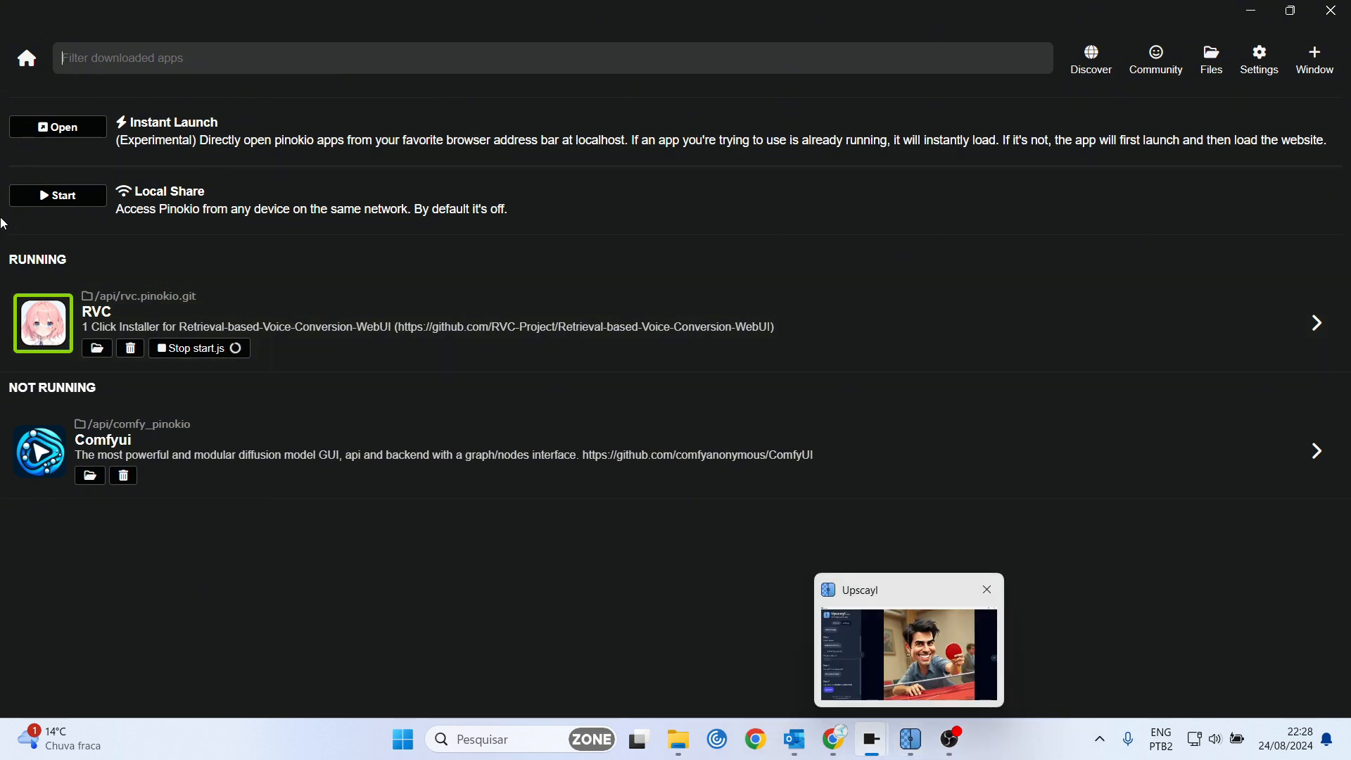
left_click(43, 321)
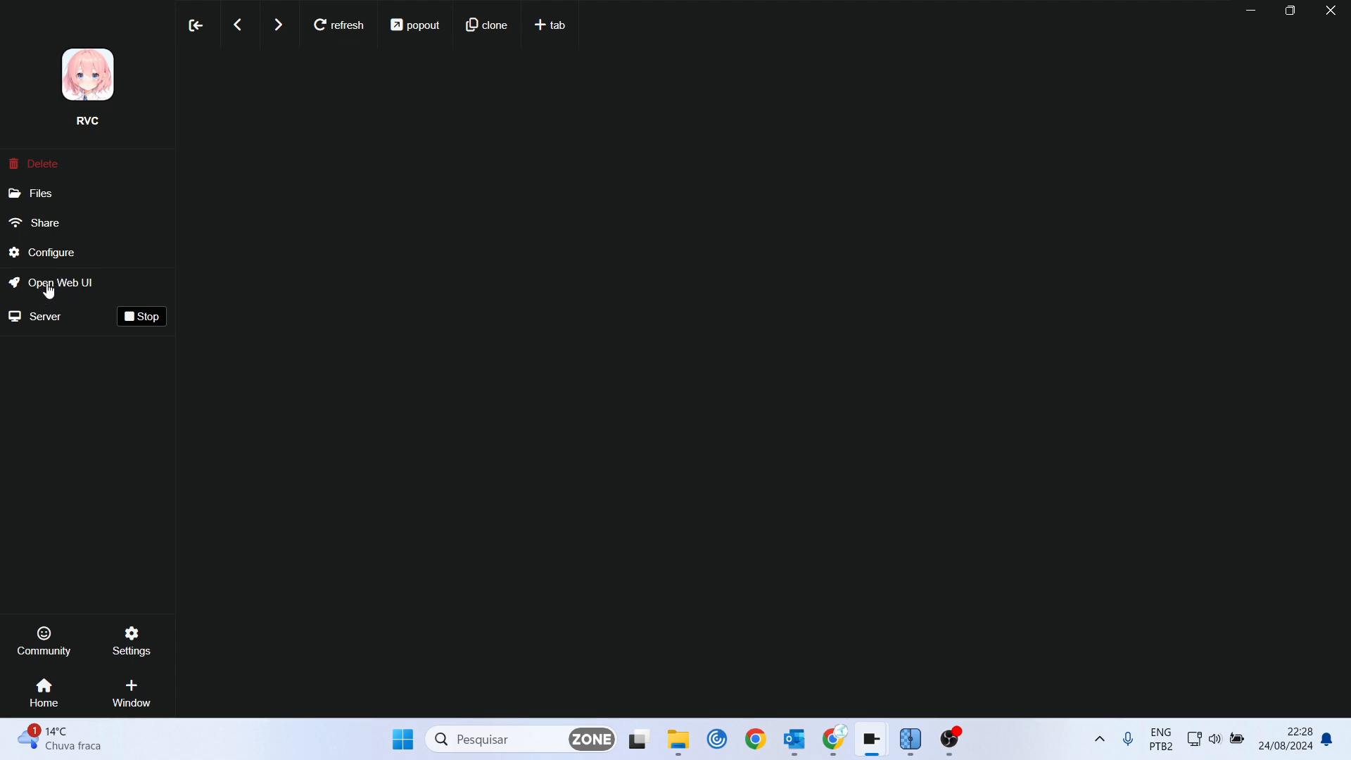
left_click(49, 289)
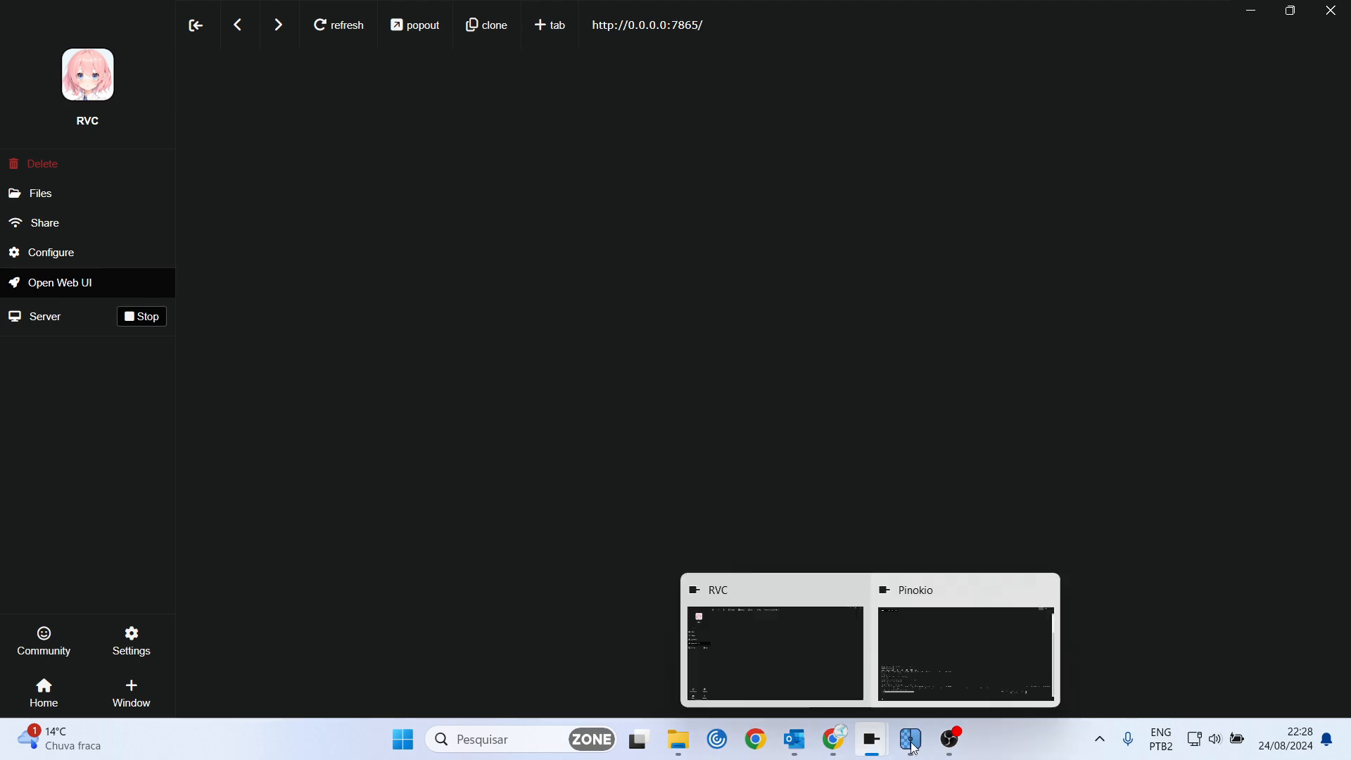
left_click(836, 744)
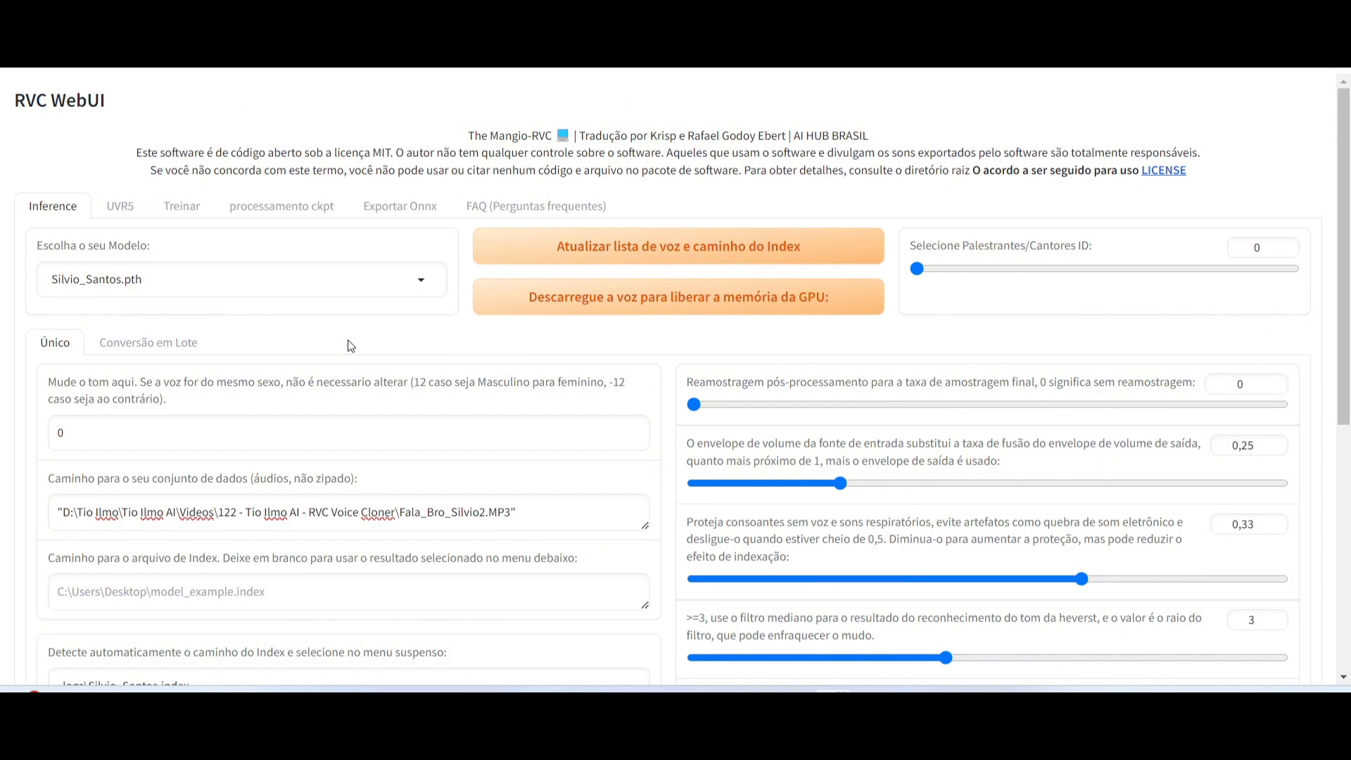
View the voice training page (Treinar) of RVC WebUI and return to Inference
scroll(351, 346, "down", 1)
scroll(351, 346, "up", 1)
left_click(182, 209)
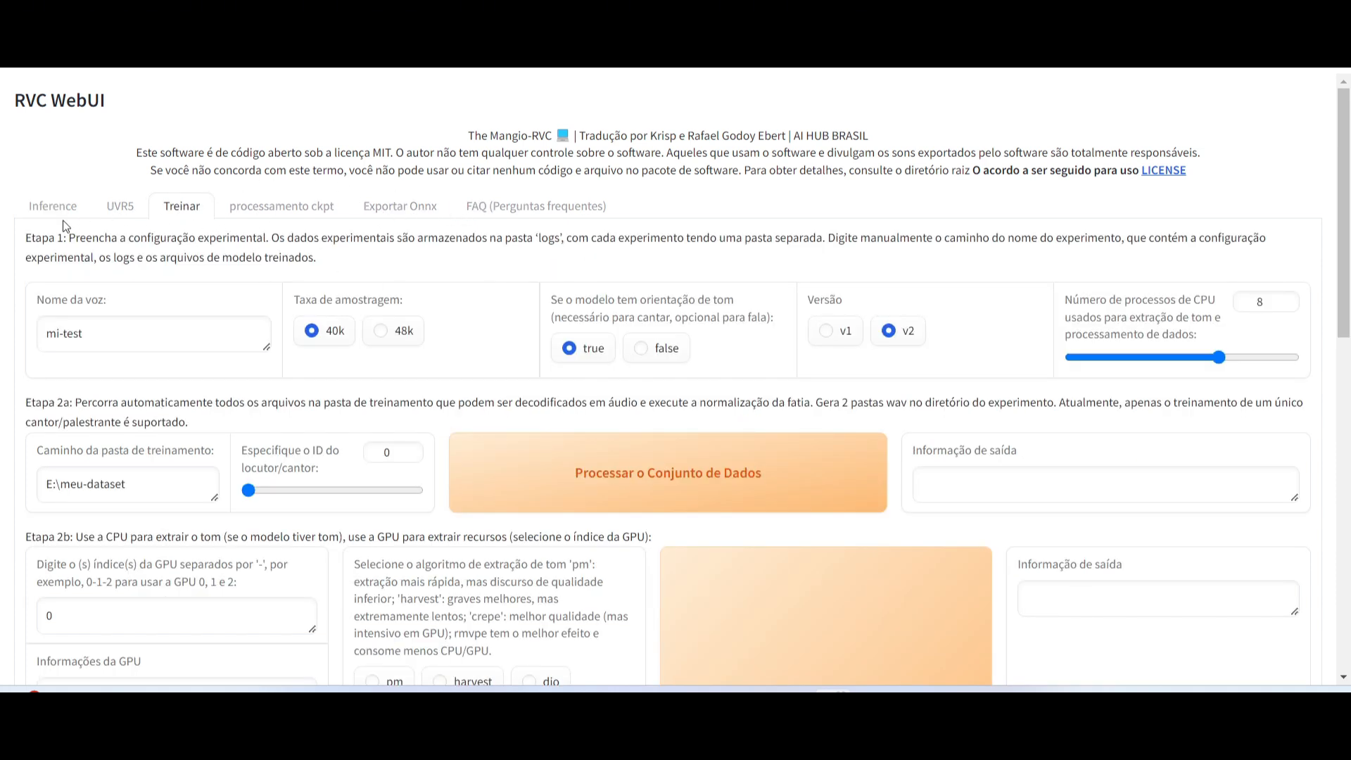
left_click(47, 209)
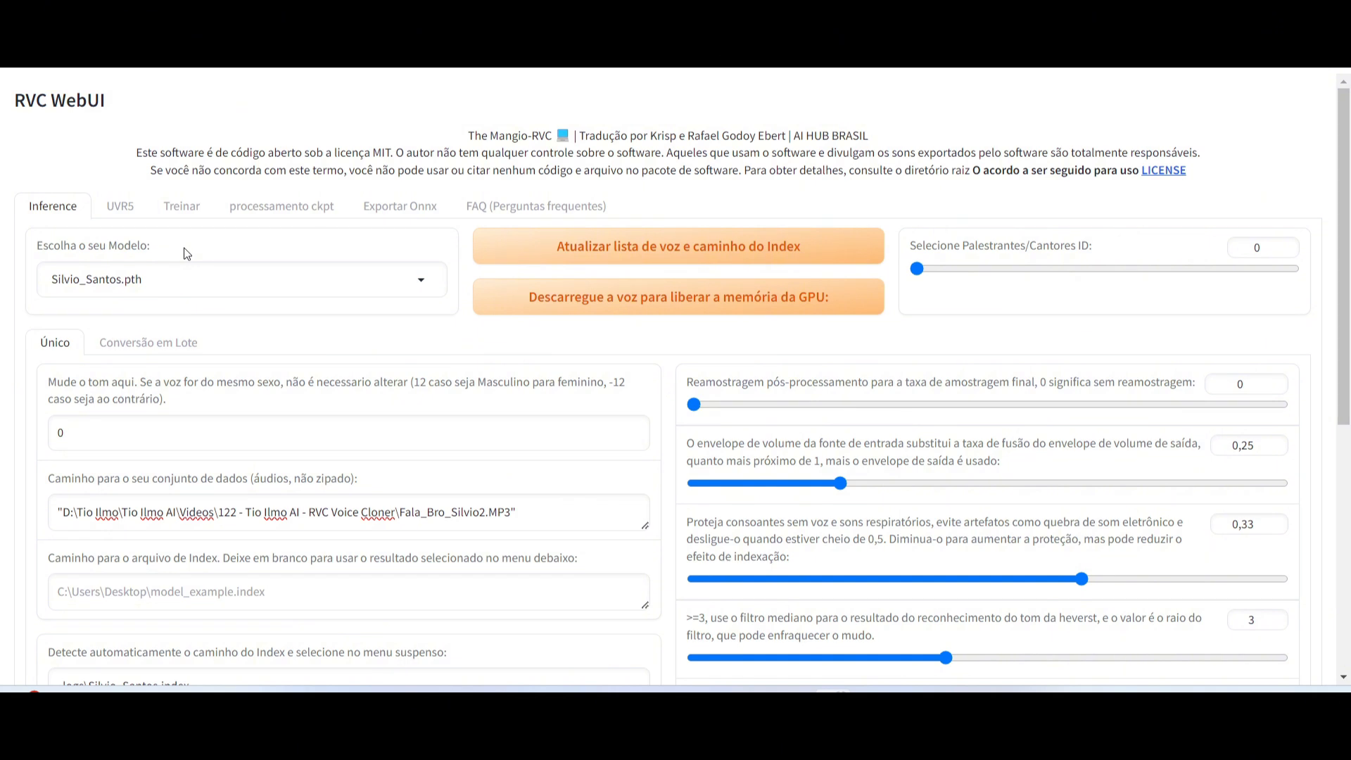
Examine the voice models available for inference, keeping the current choice
left_click(183, 278)
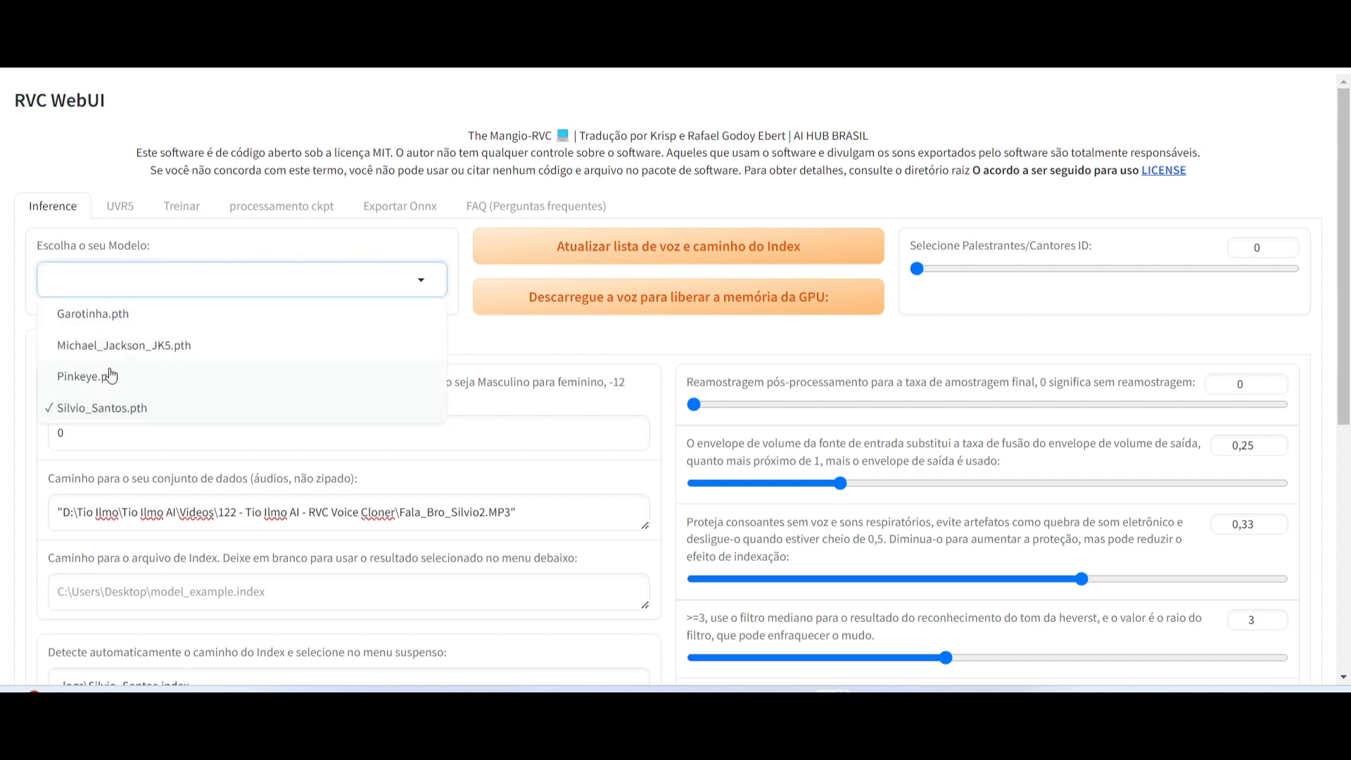
left_click(183, 246)
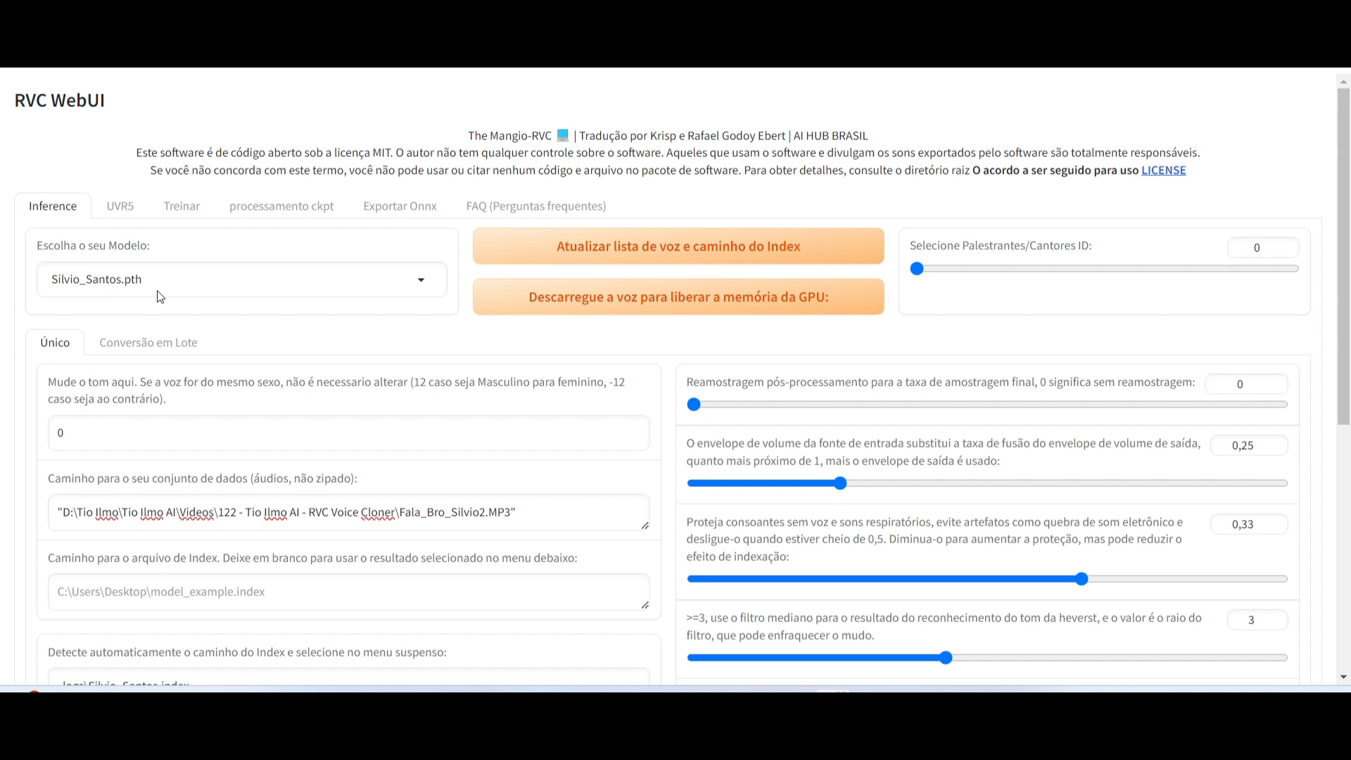
scroll(160, 297, "down", 1)
scroll(180, 238, "up", 1)
left_click(157, 279)
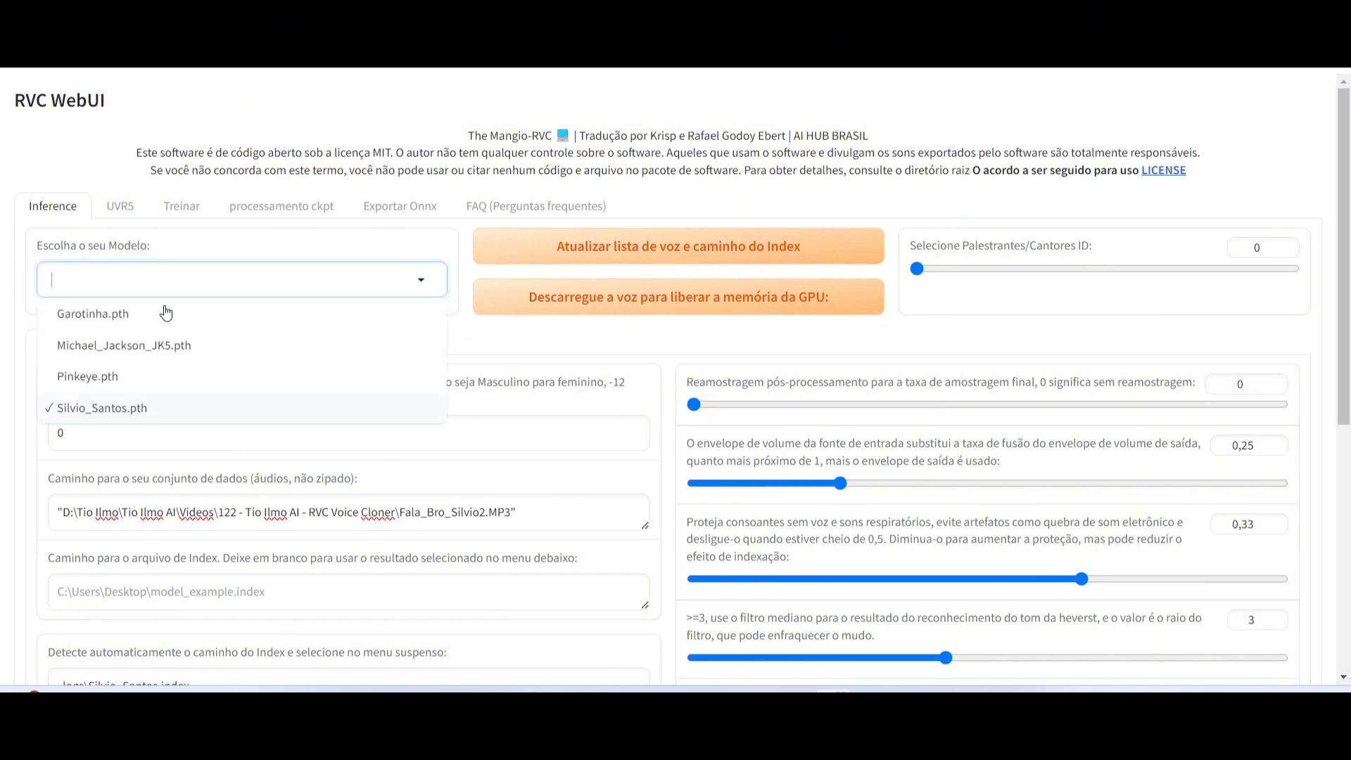
left_click(190, 249)
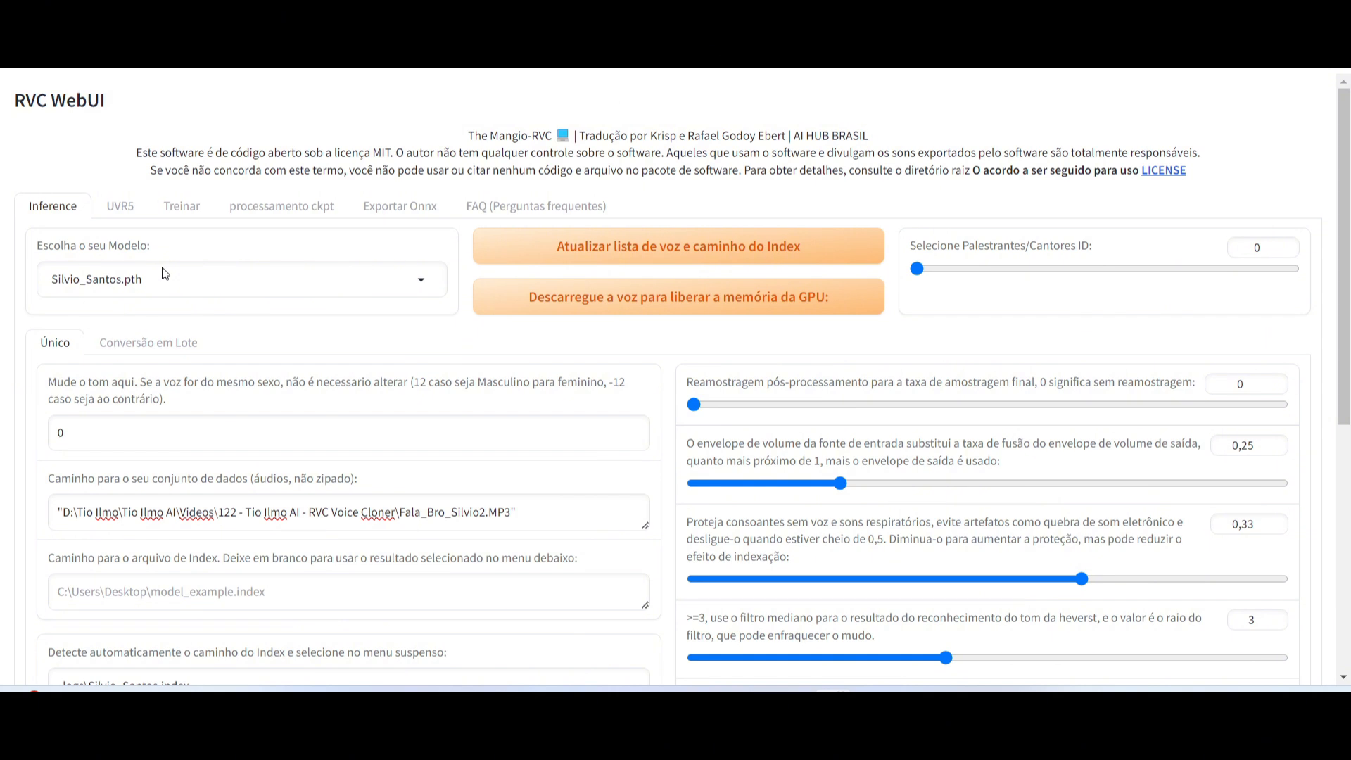
Examine the single-conversion settings, comparing the chosen voice model with the index file and checking the pitch and audio path
scroll(163, 274, "down", 4)
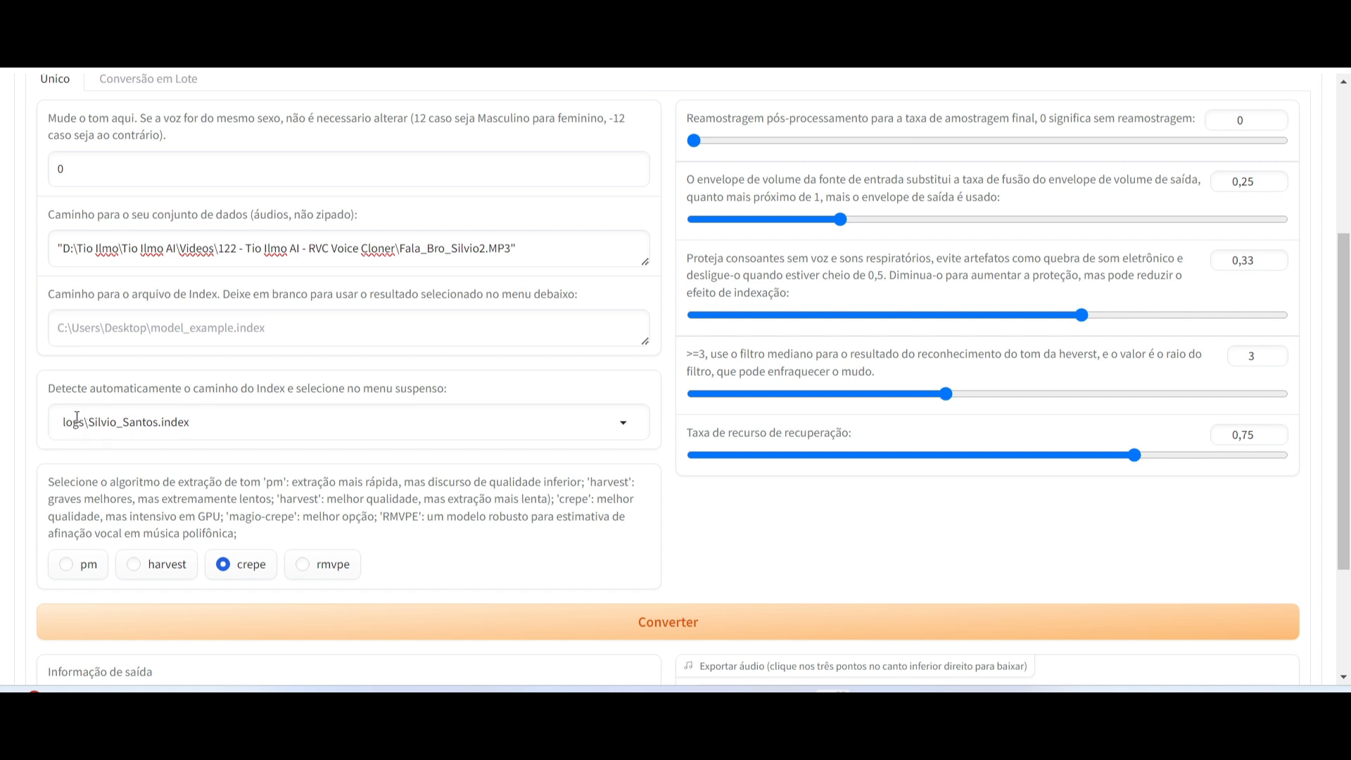
scroll(187, 427, "up", 4)
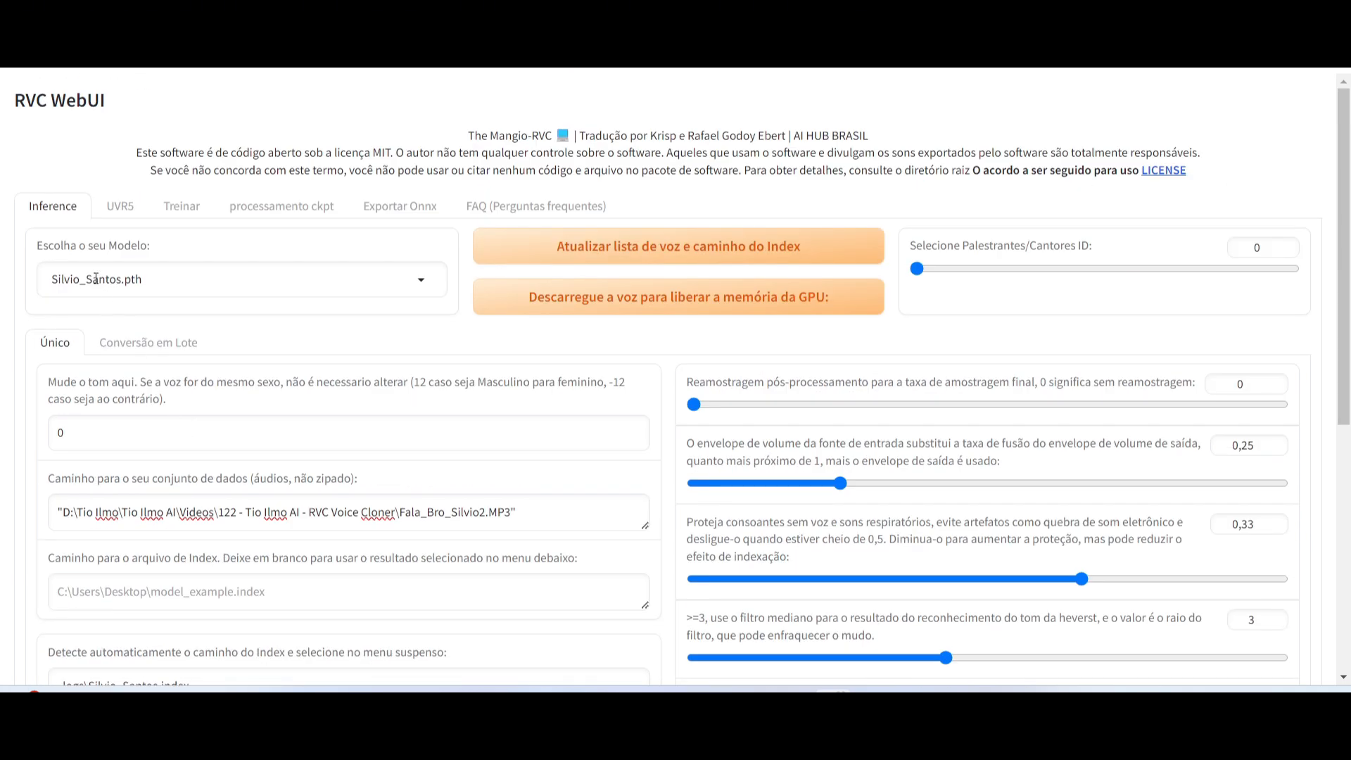
scroll(97, 280, "down", 4)
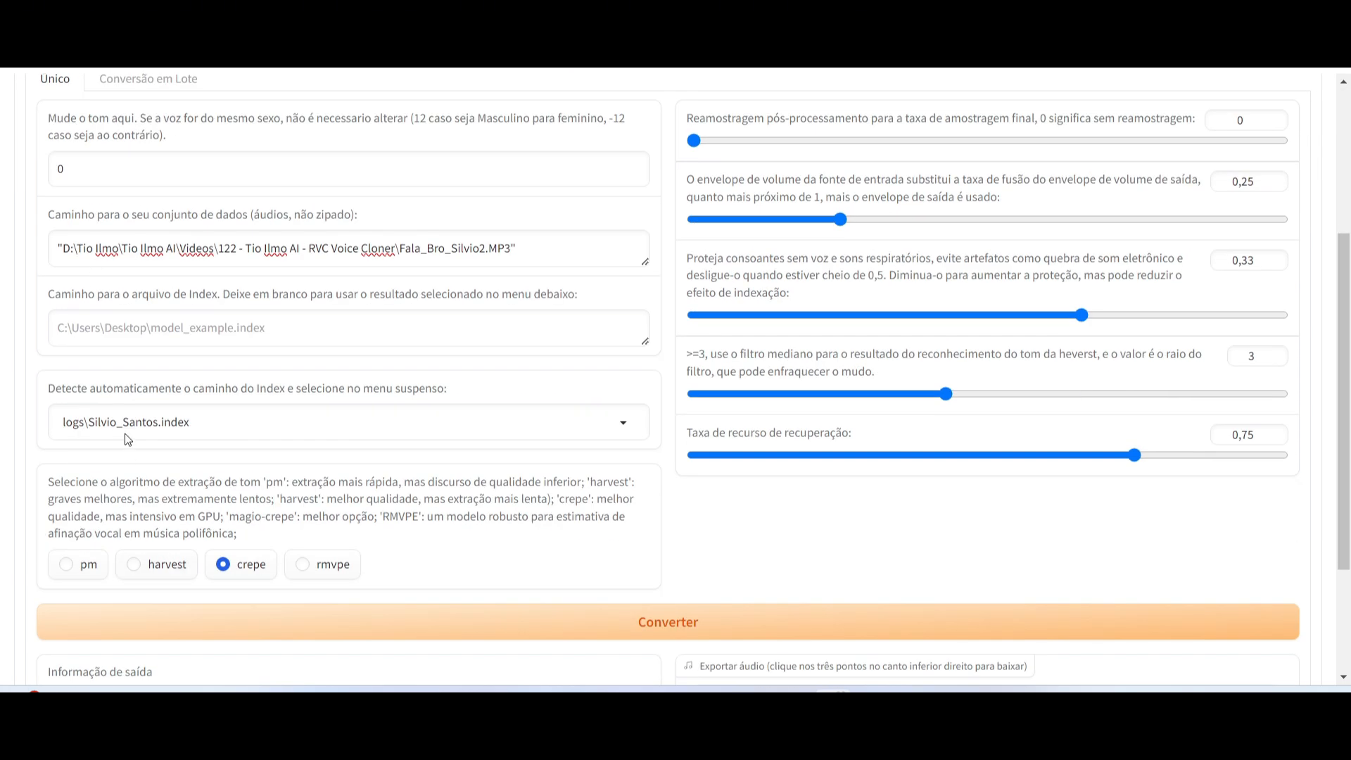
scroll(158, 439, "up", 4)
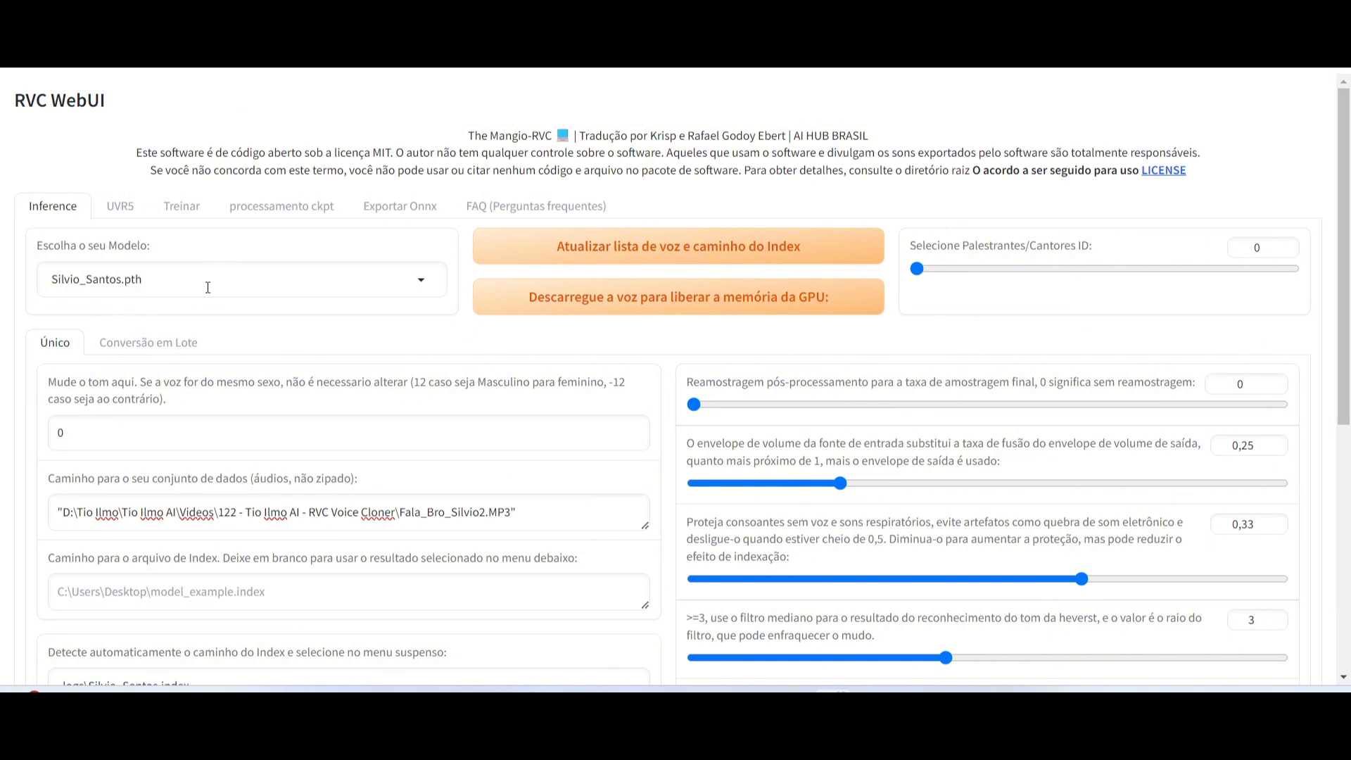
scroll(141, 345, "down", 1)
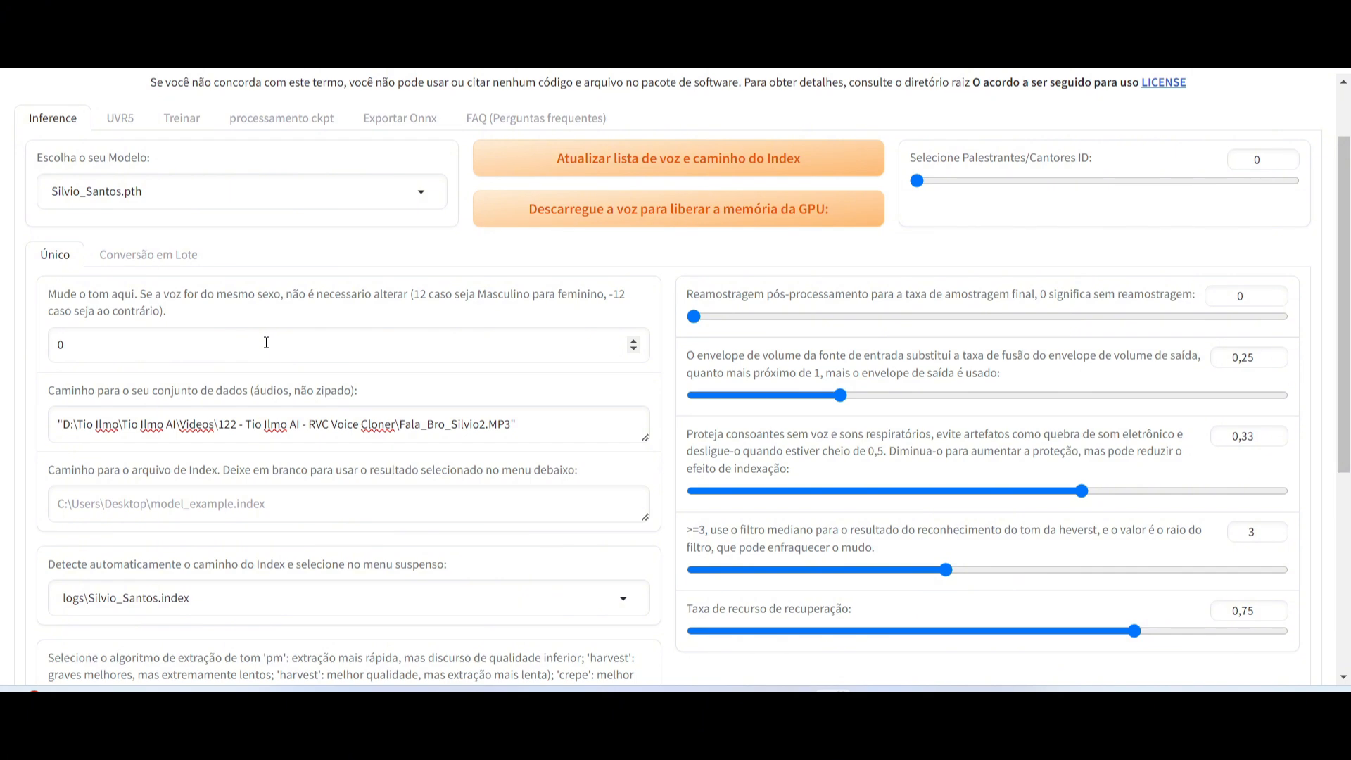
scroll(155, 169, "up", 2)
scroll(179, 299, "down", 3)
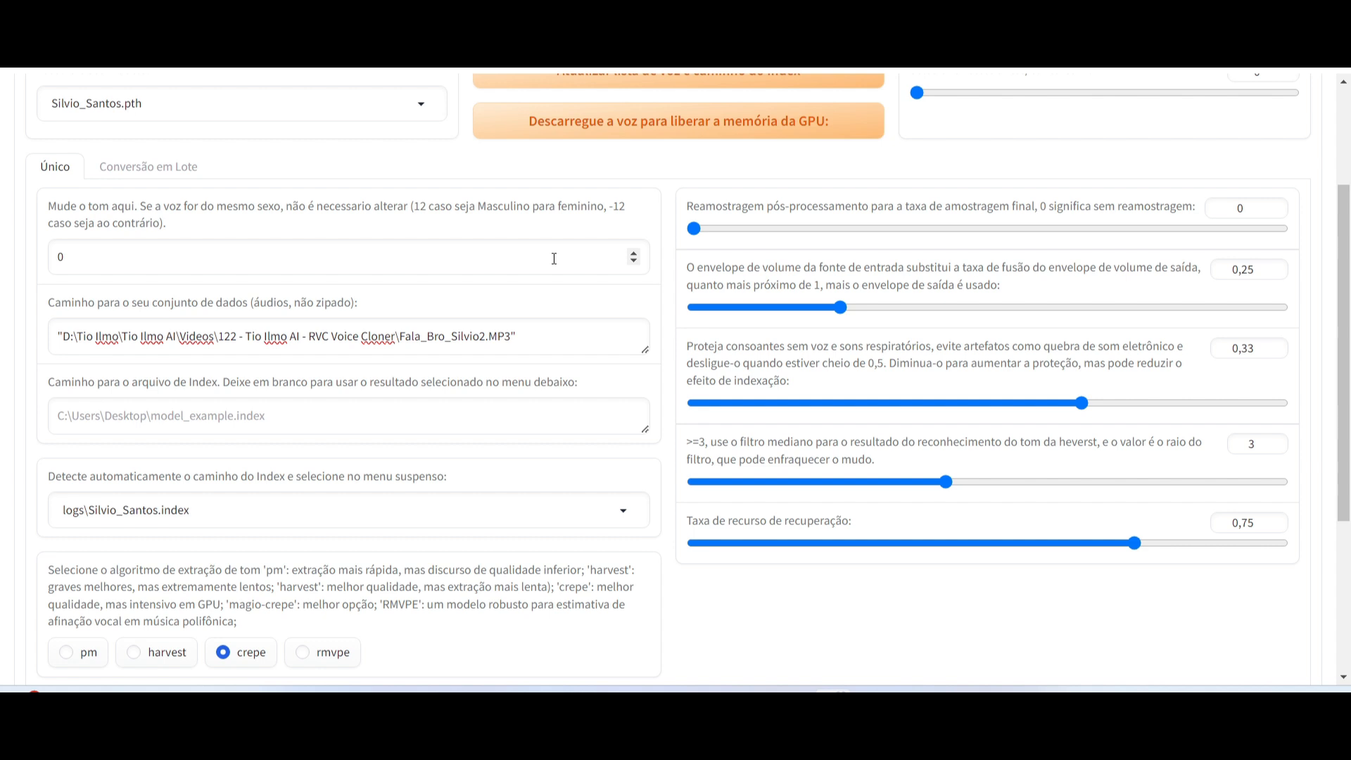
scroll(366, 175, "up", 3)
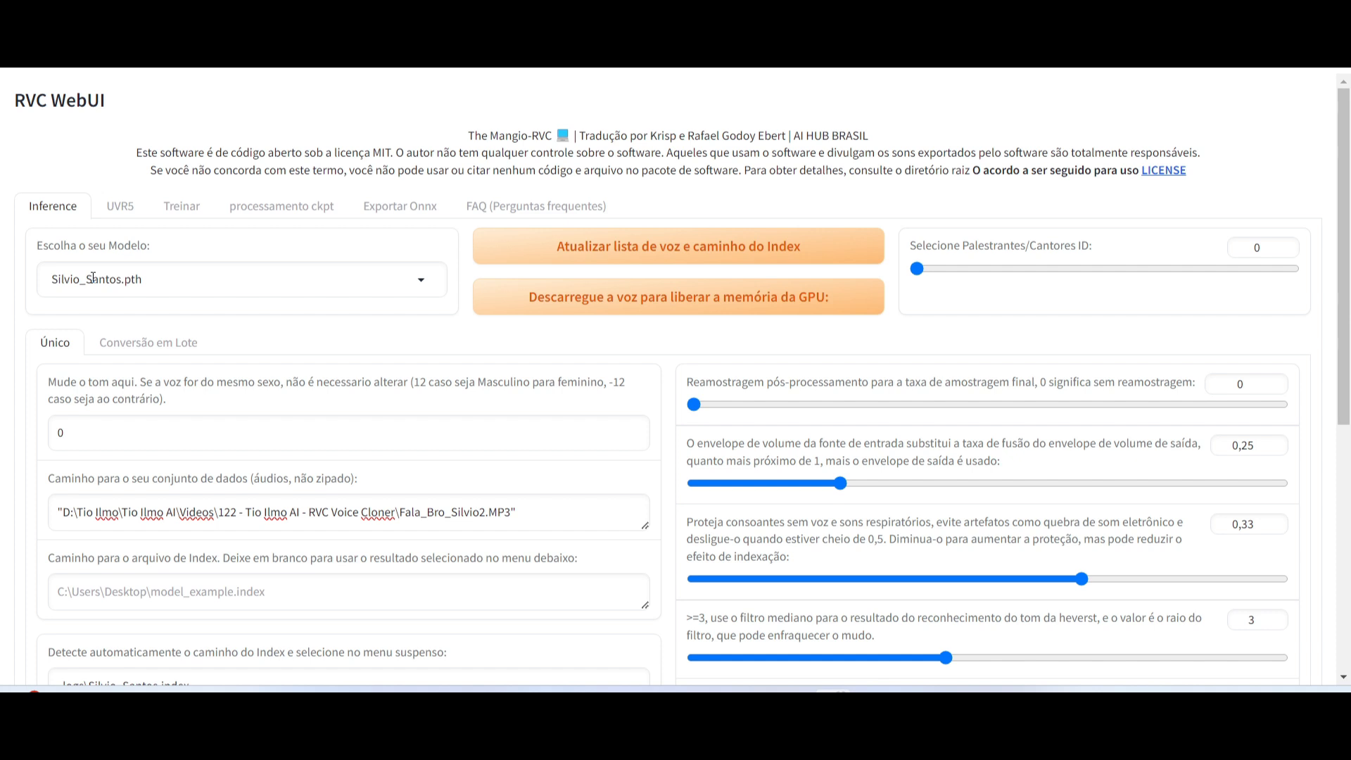
Choose logs/Silvio_Santos.index as the index file to match the Silvio_Santos.pth voice model
scroll(179, 301, "down", 1)
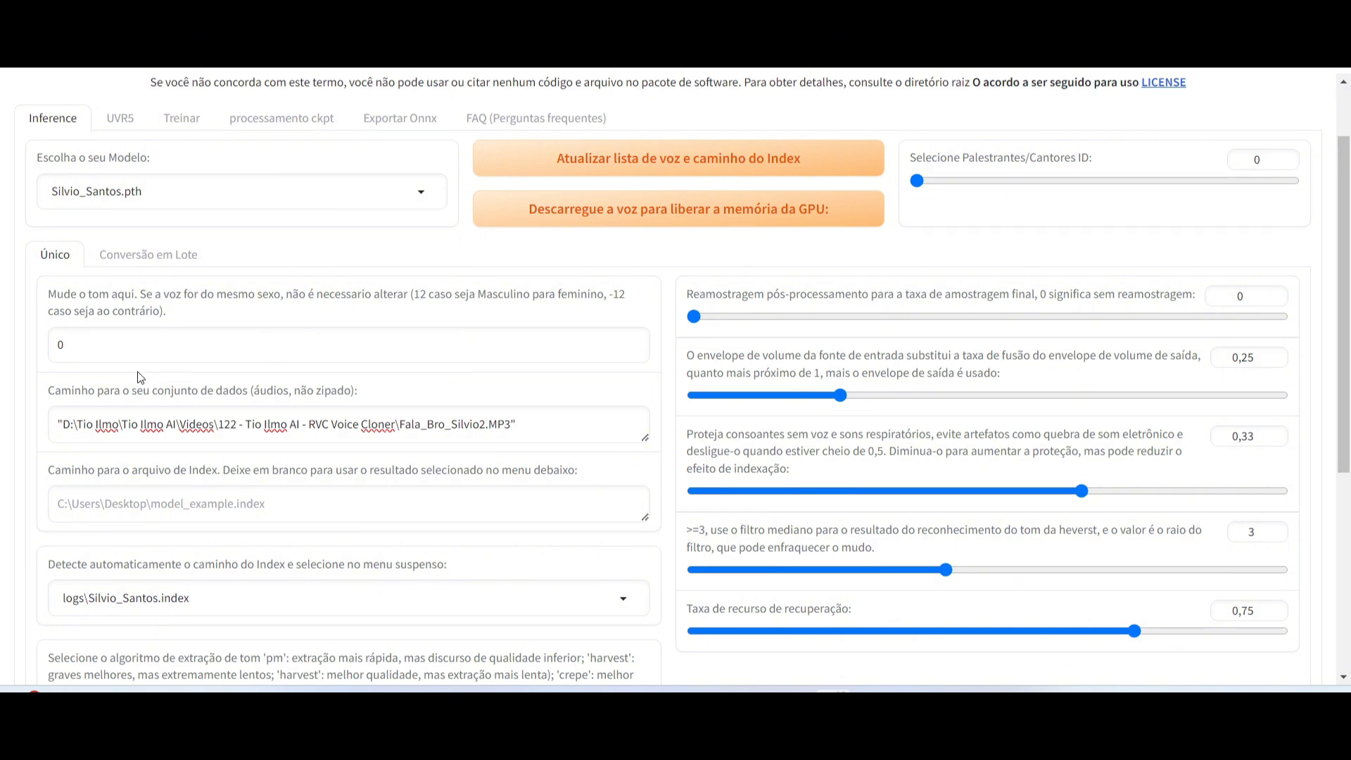
scroll(137, 372, "down", 1)
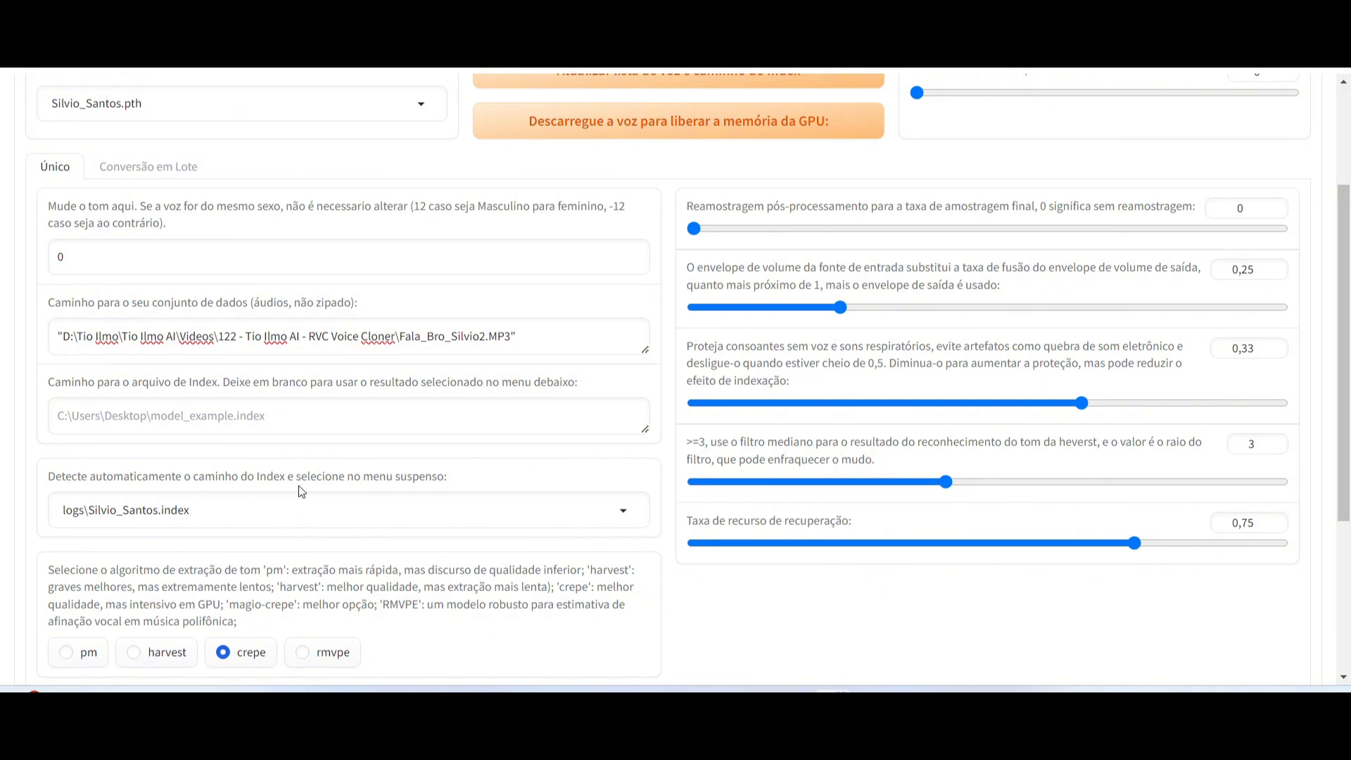
left_click(623, 512)
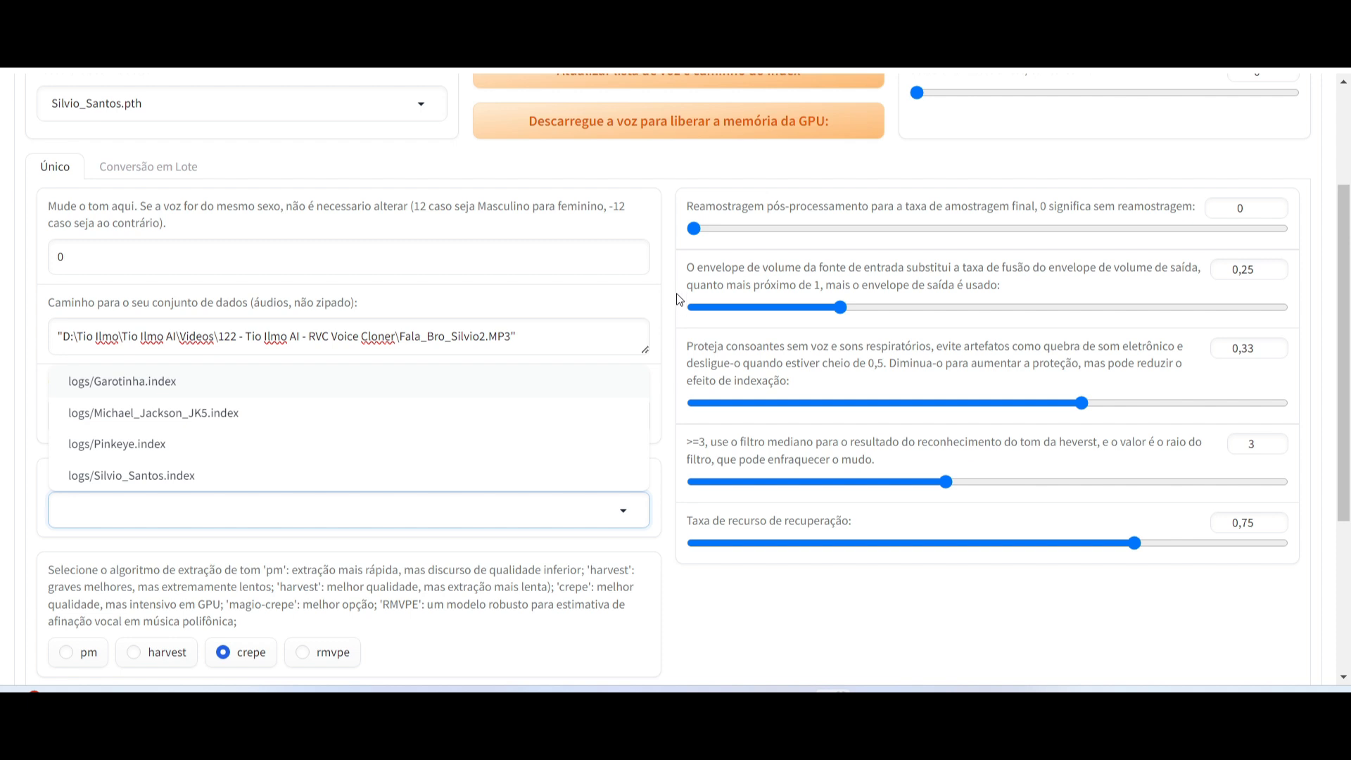
left_click(133, 475)
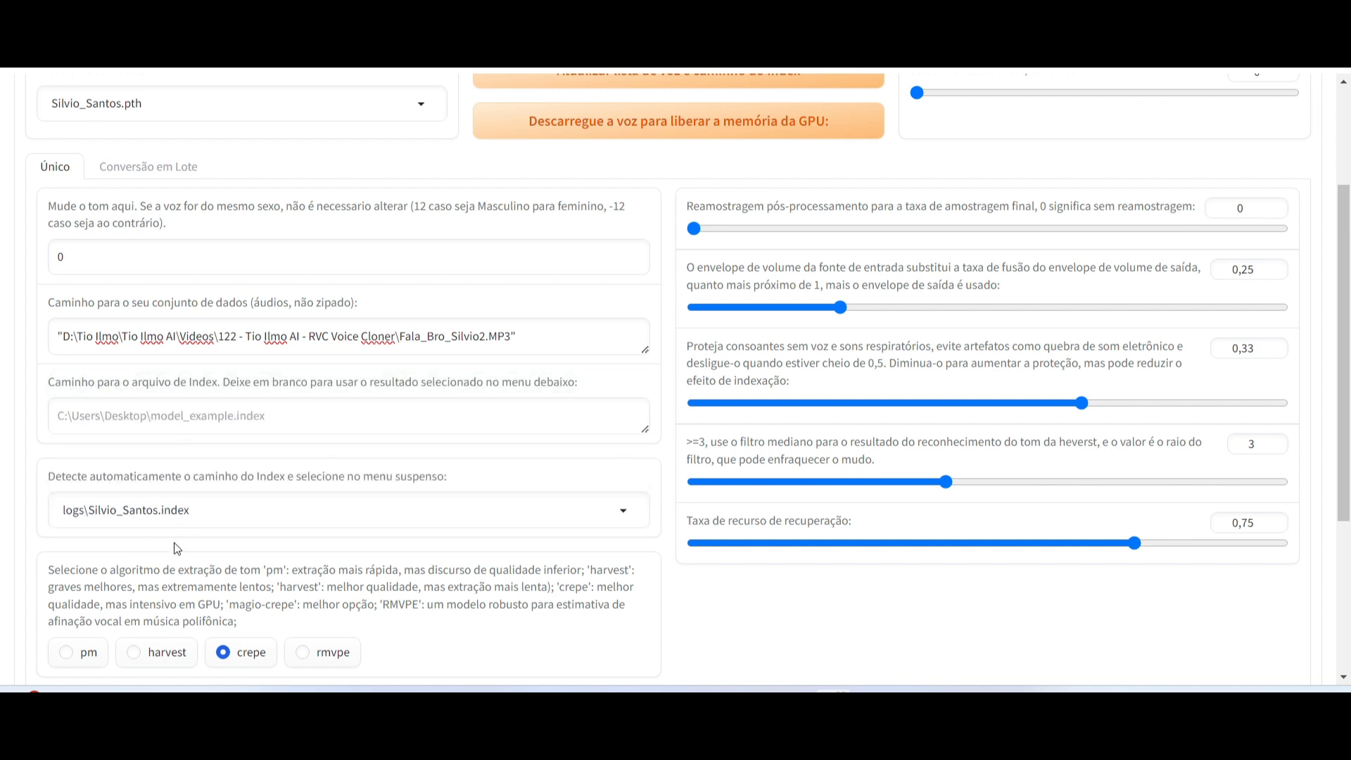
scroll(72, 172, "up", 3)
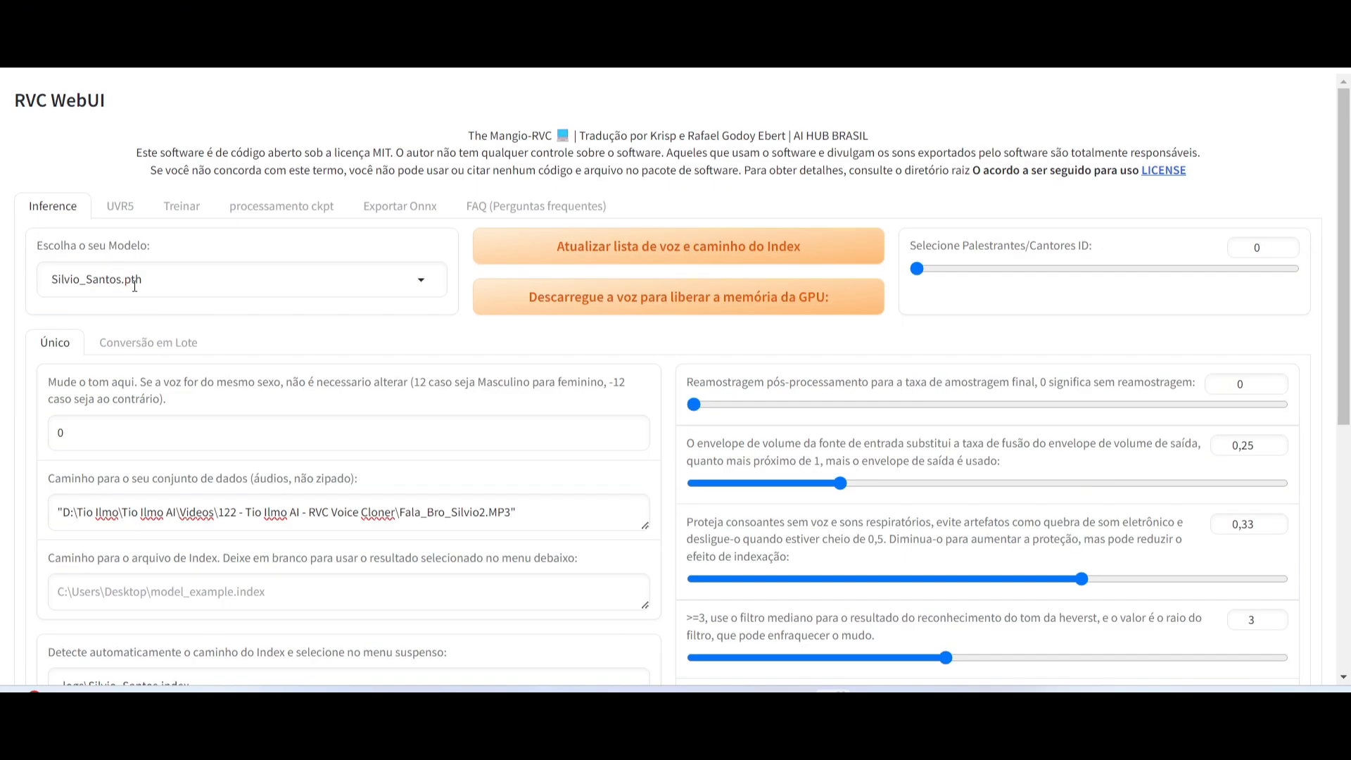
Play the converted audio in the export section
scroll(141, 316, "down", 5)
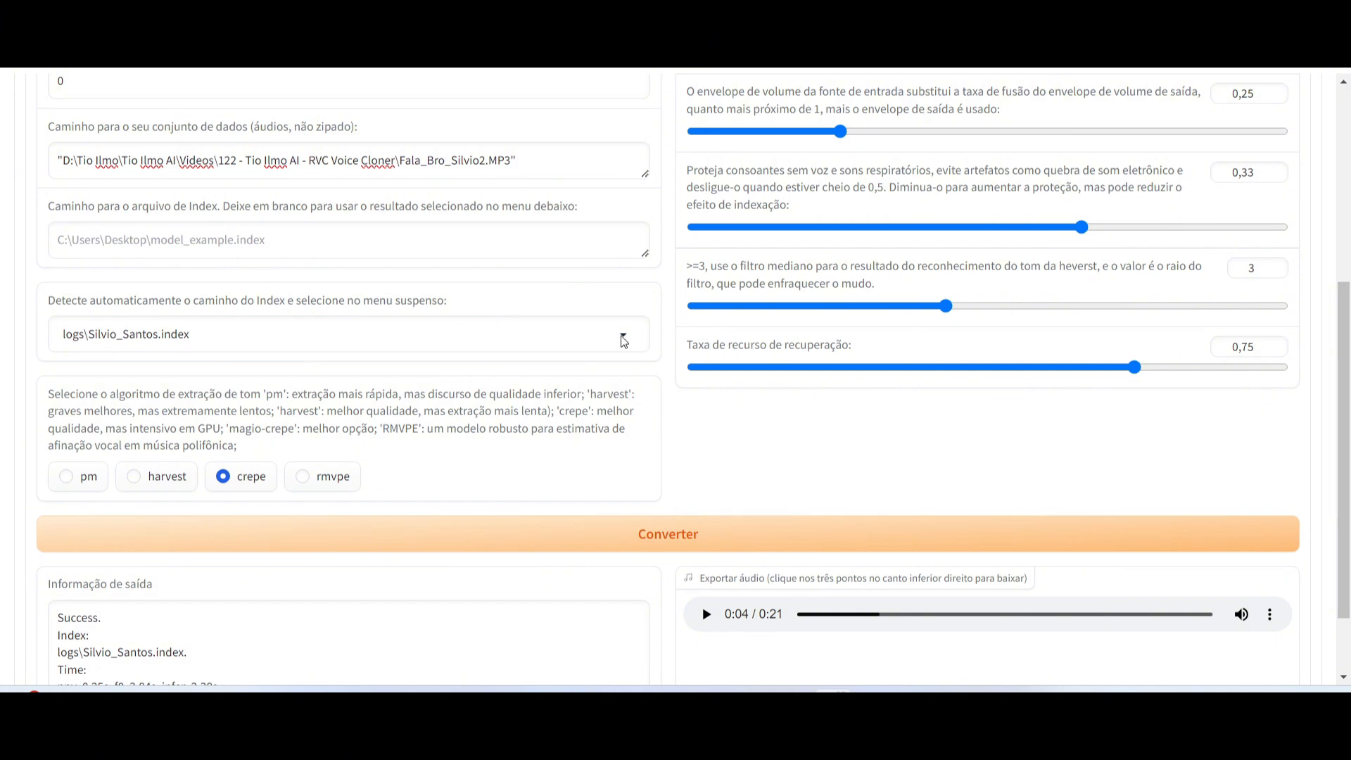
scroll(161, 333, "down", 2)
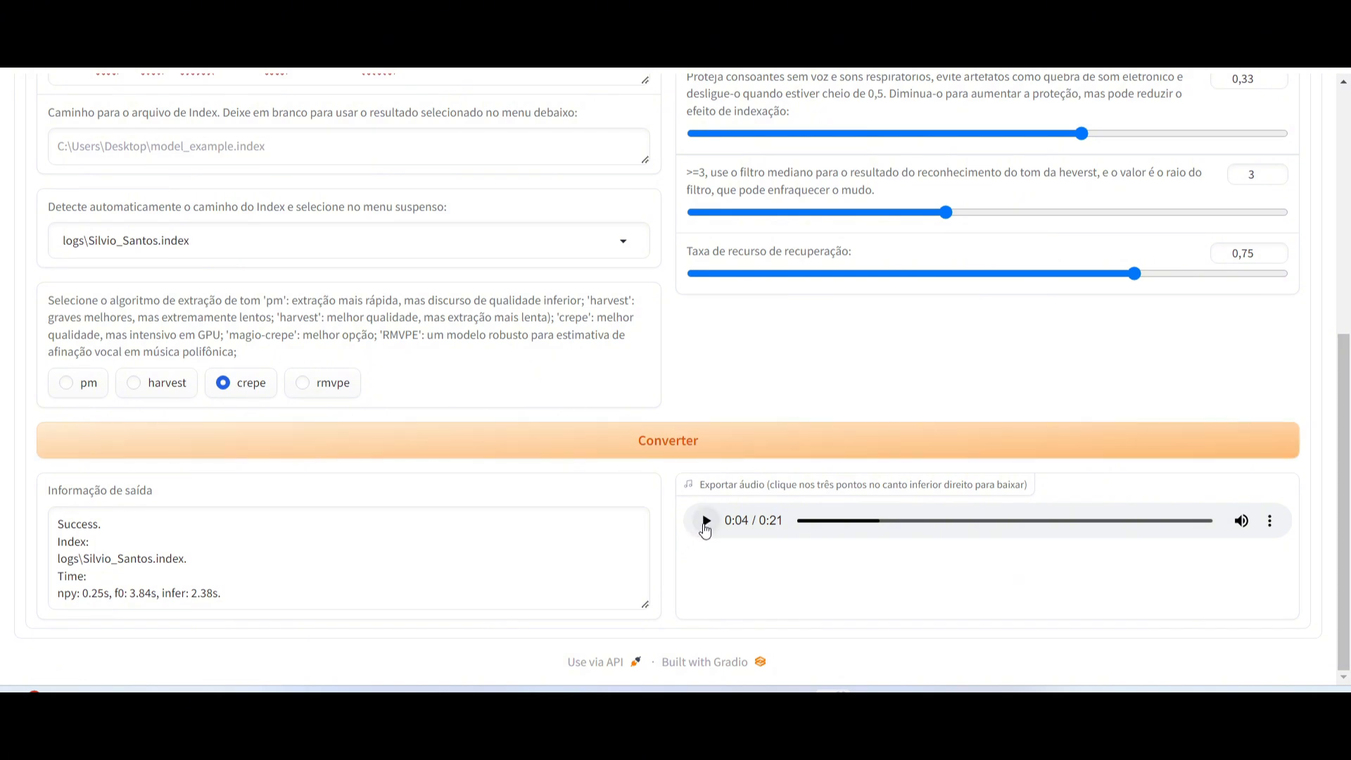
left_click(705, 522)
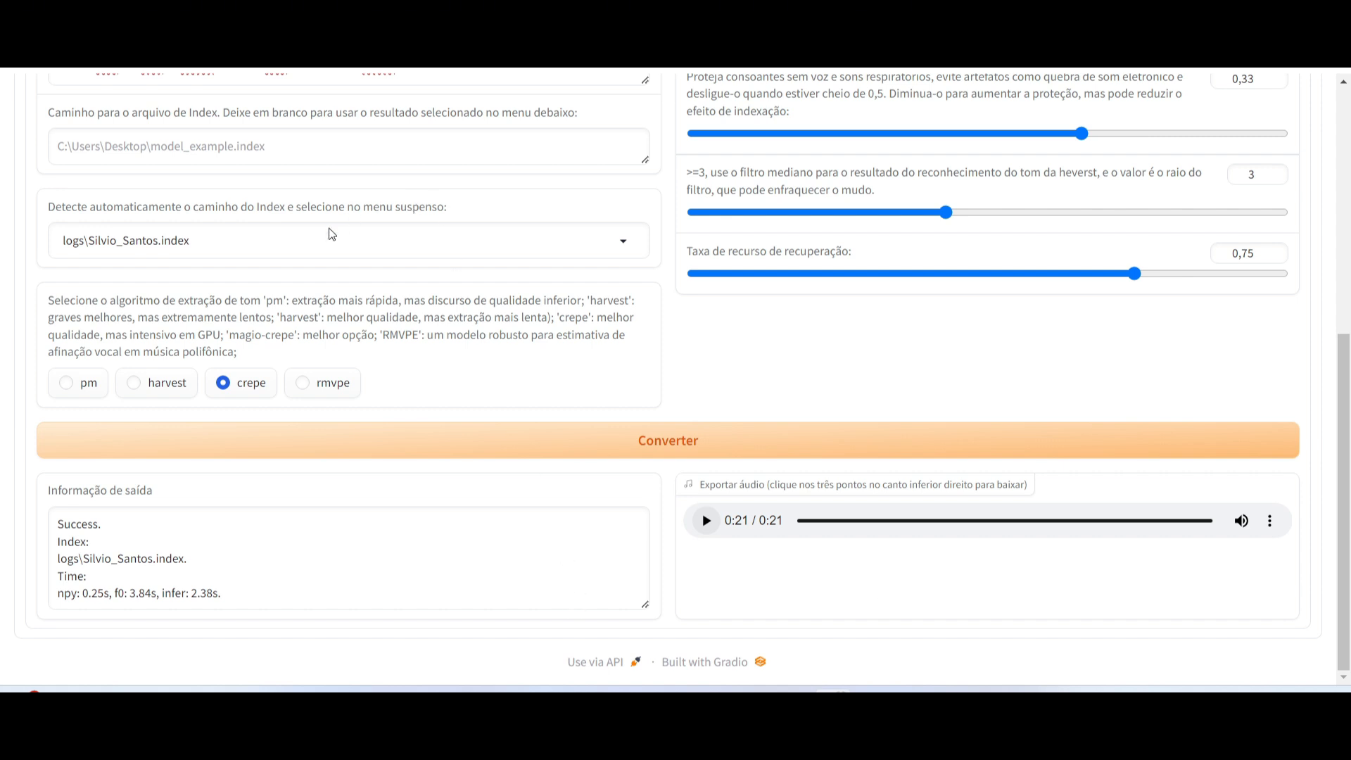
Review the conversion settings and check the converted audio's download option without downloading it
scroll(293, 257, "up", 6)
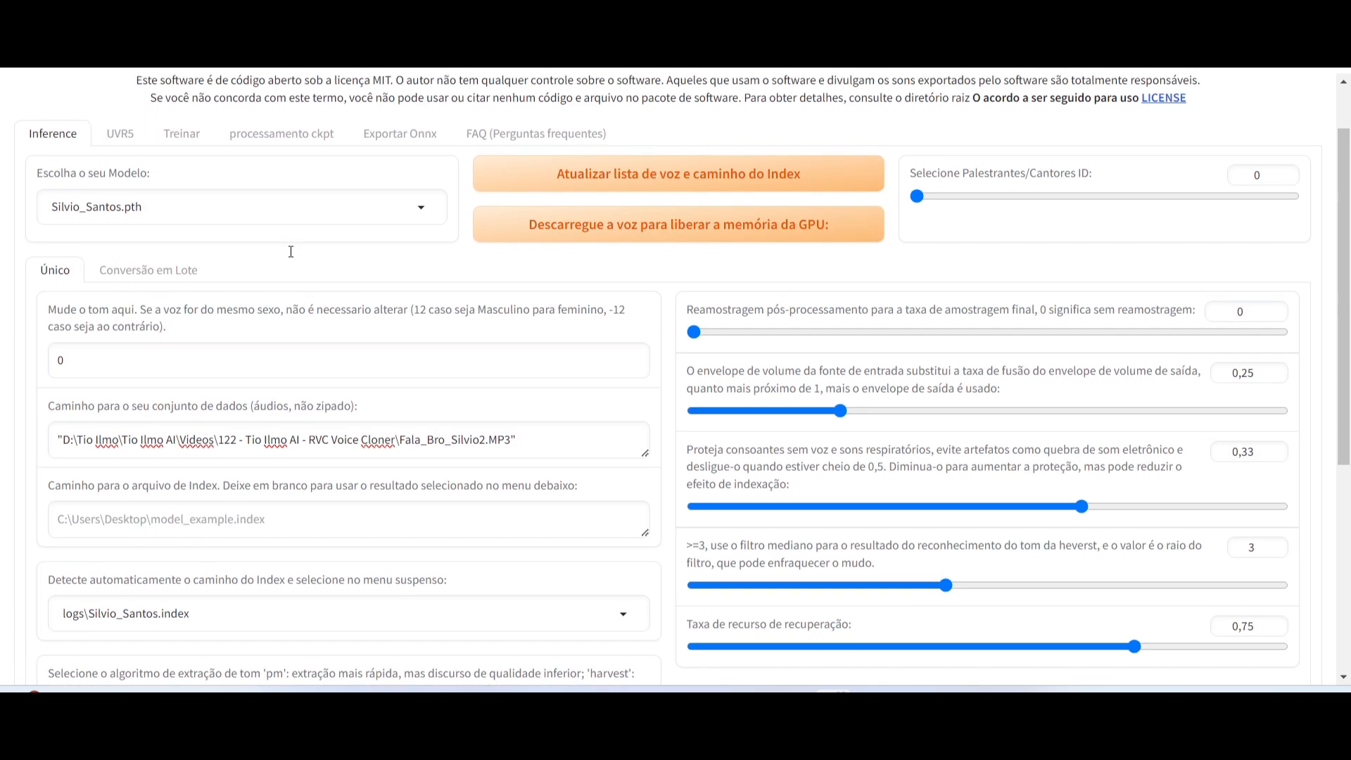
scroll(557, 499, "down", 3)
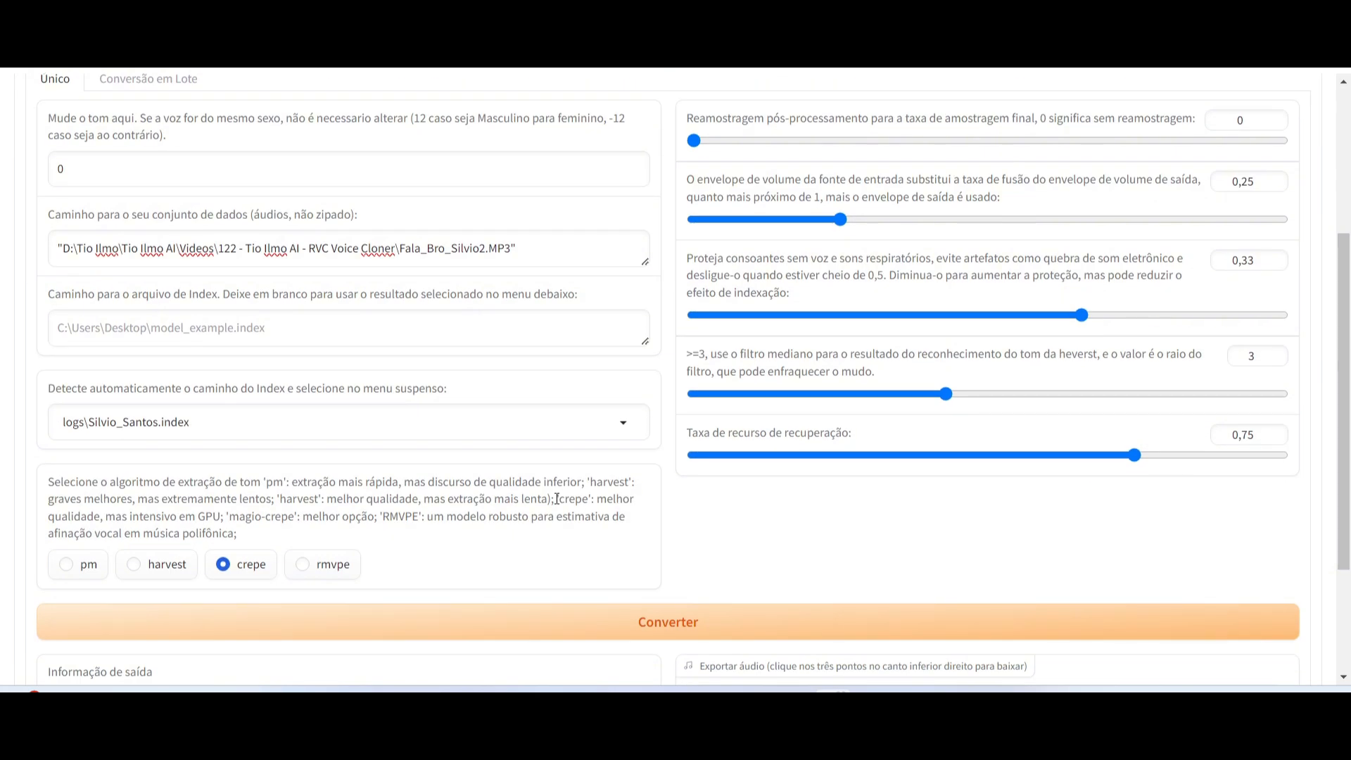
scroll(556, 499, "up", 3)
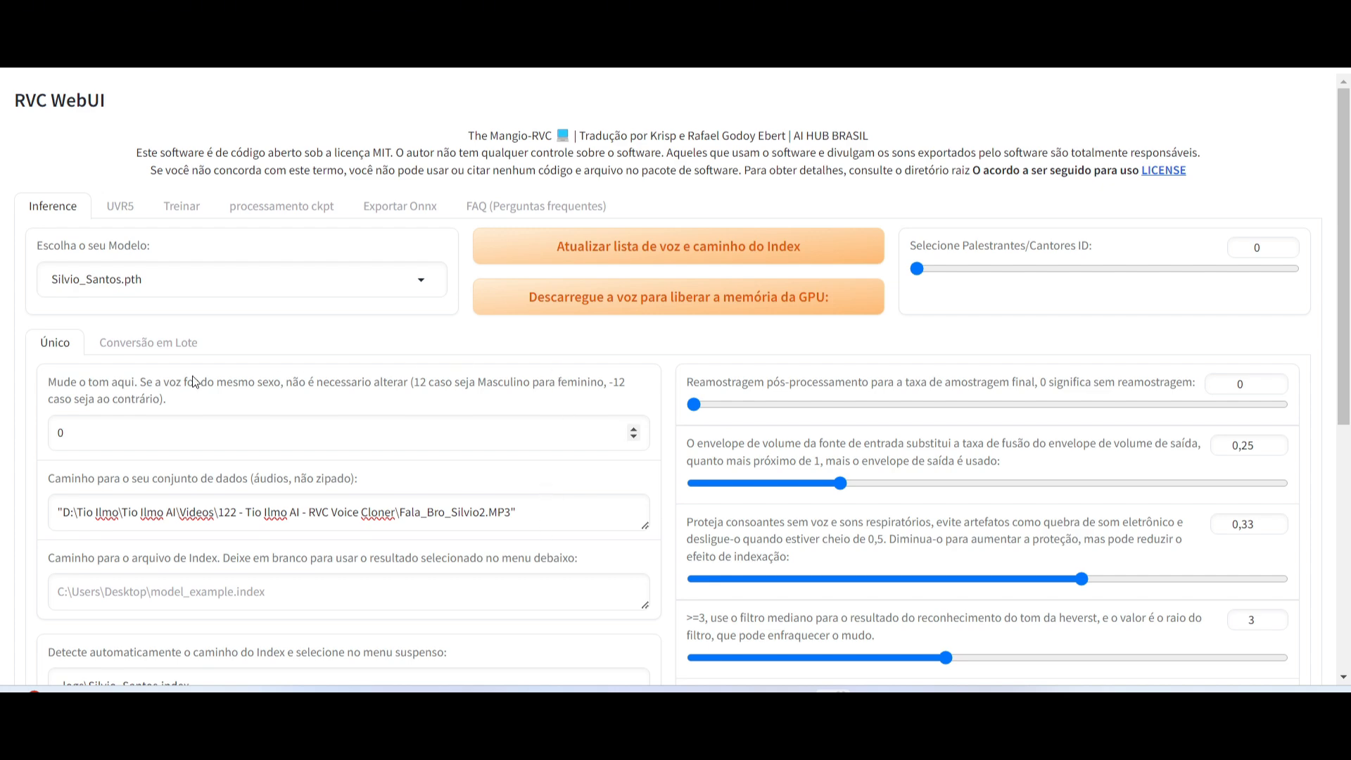
scroll(359, 371, "down", 6)
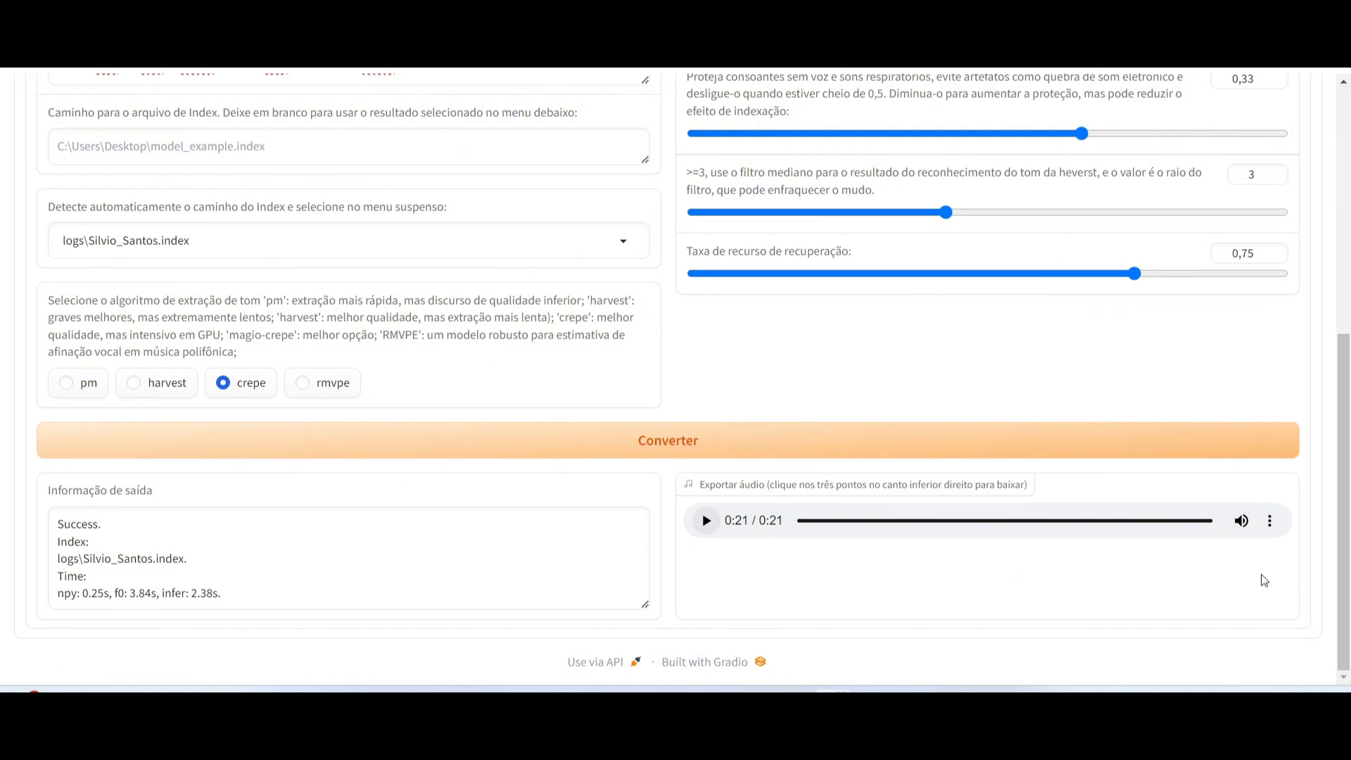
left_click(1270, 523)
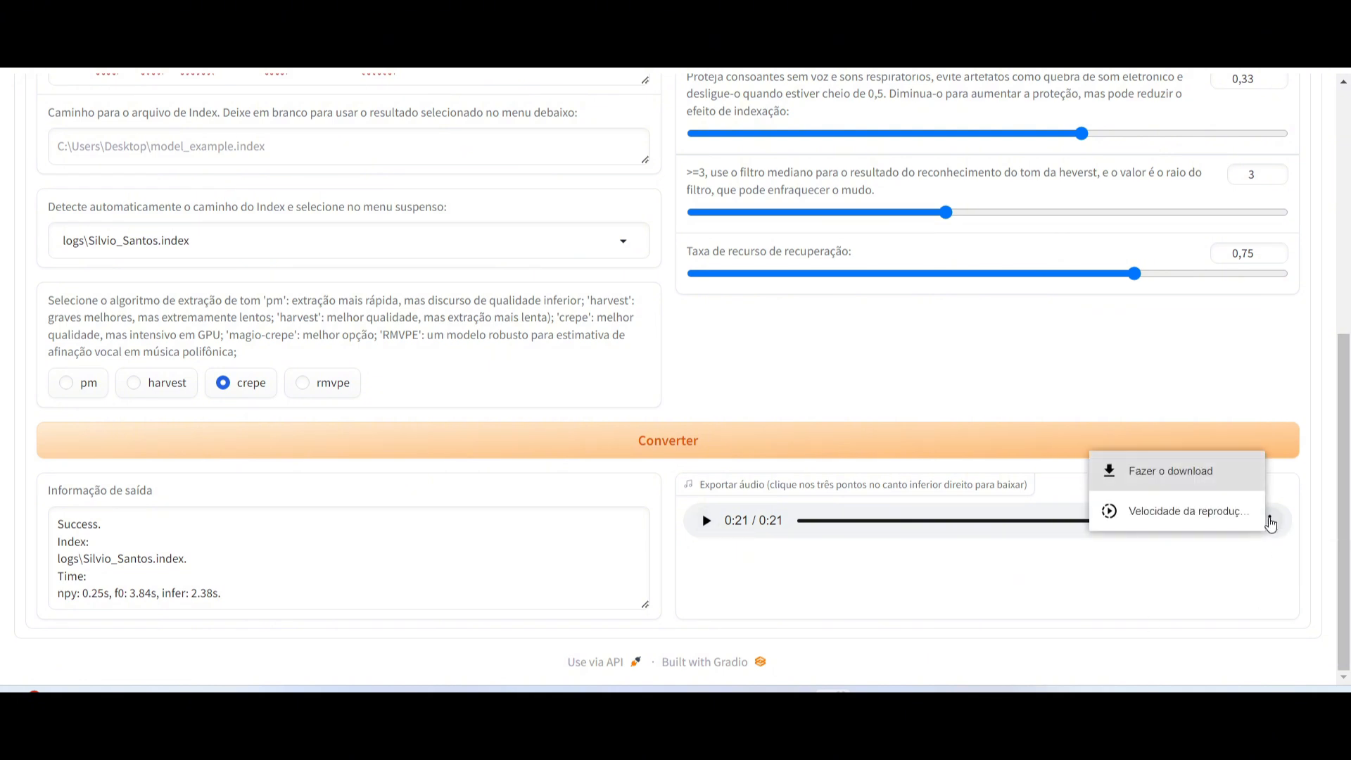
left_click(643, 639)
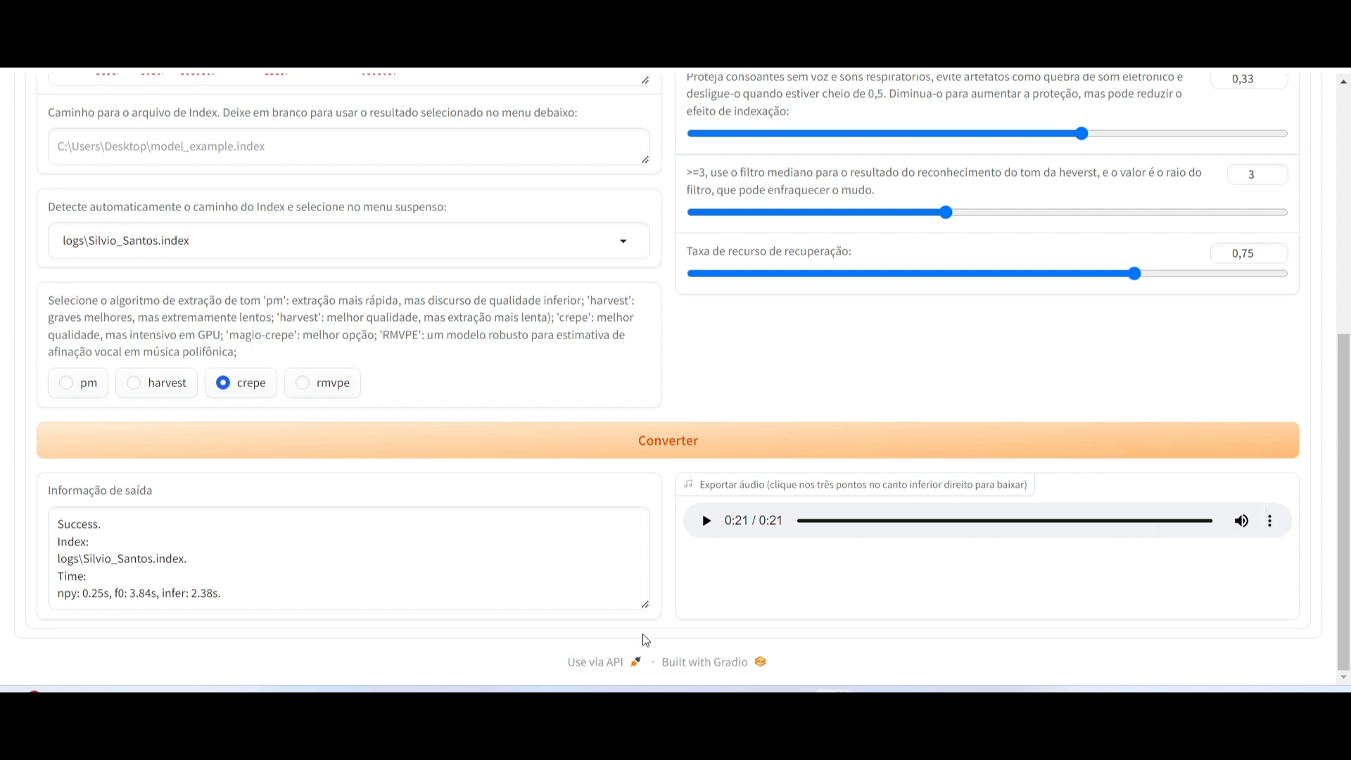
Review the conversion setup, comparing the voice model, audio path, index file and pitch extraction algorithm with the output section
scroll(161, 366, "up", 3)
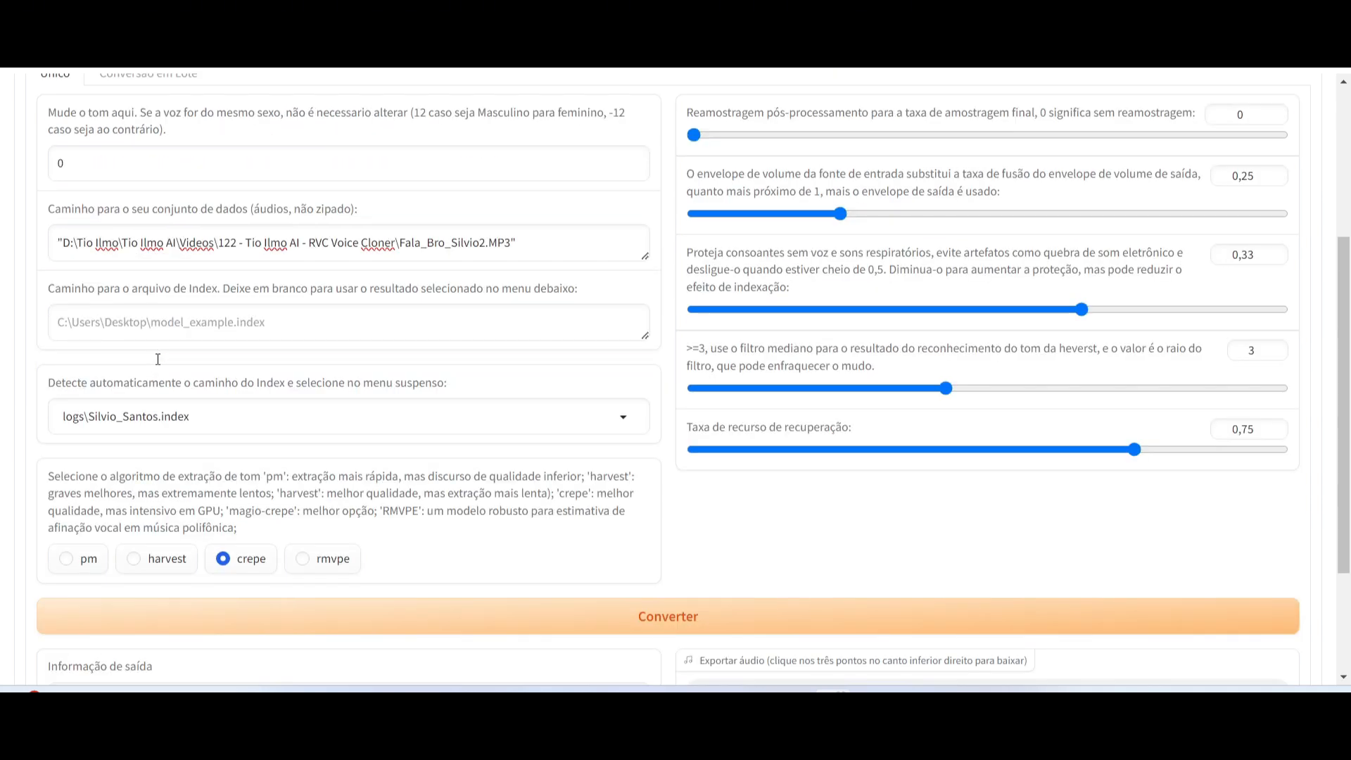
scroll(875, 539, "down", 3)
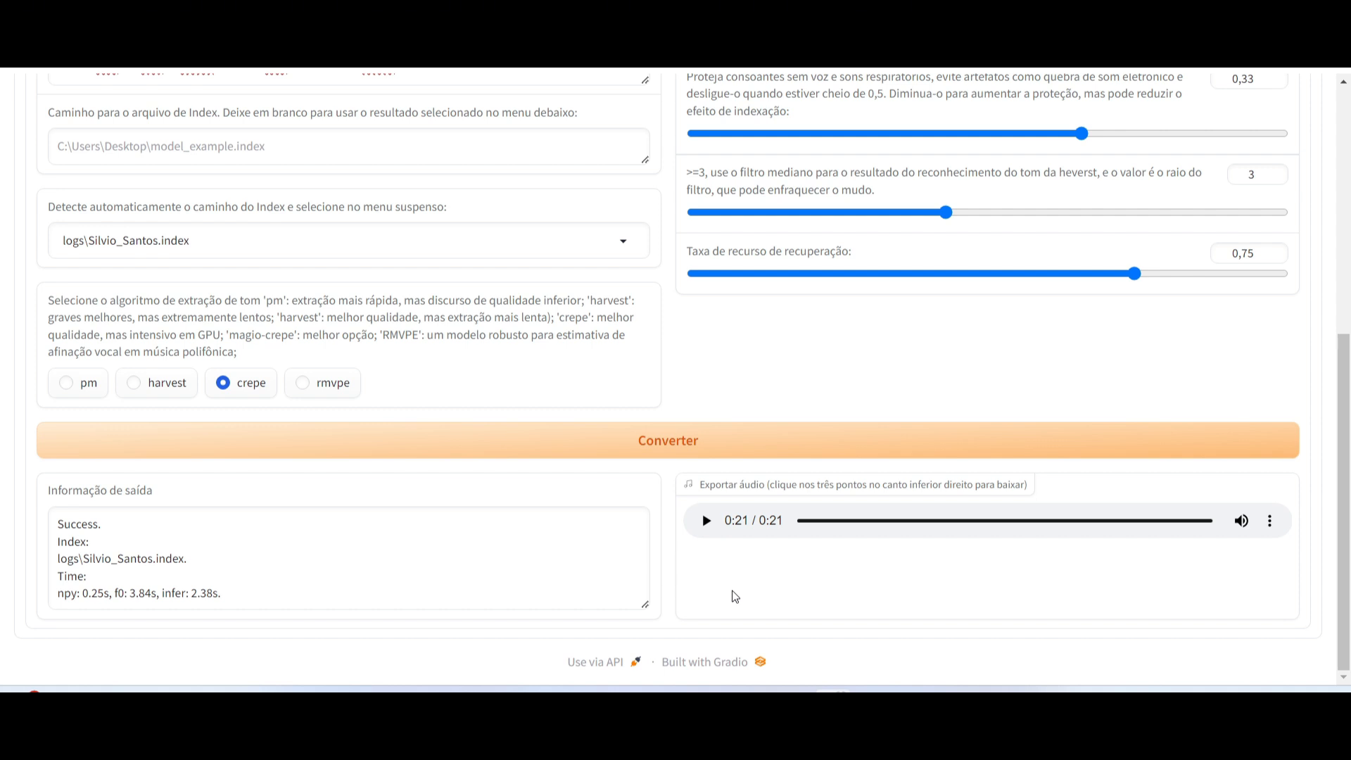
scroll(732, 594, "up", 1)
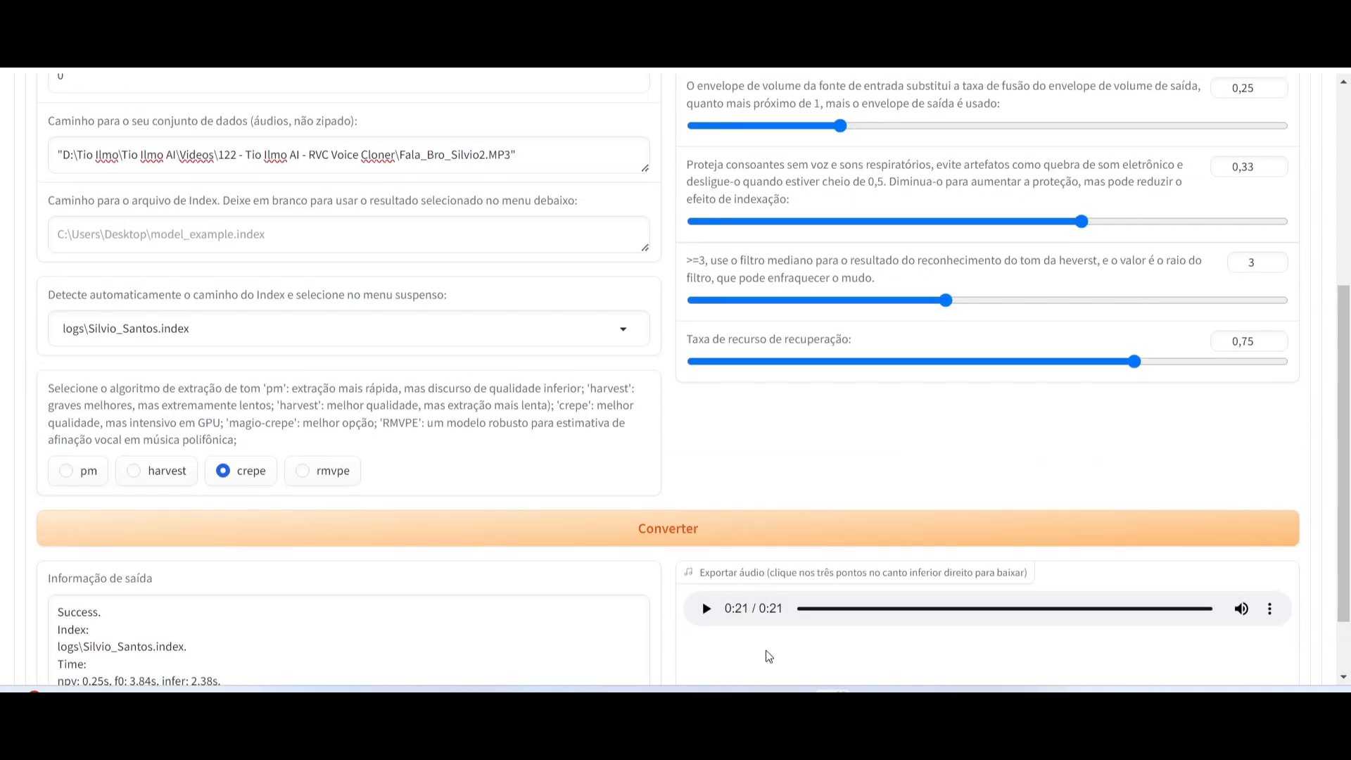
scroll(749, 626, "down", 1)
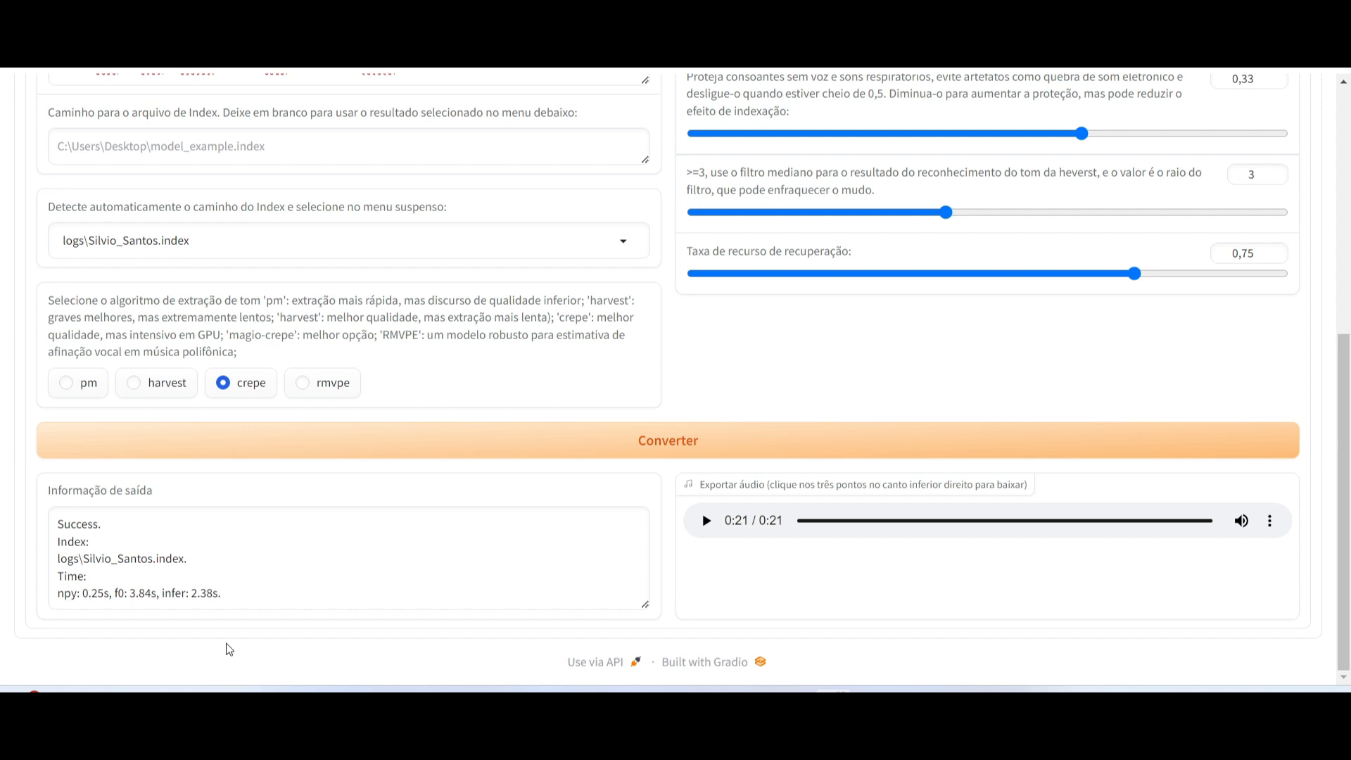
scroll(229, 542, "up", 6)
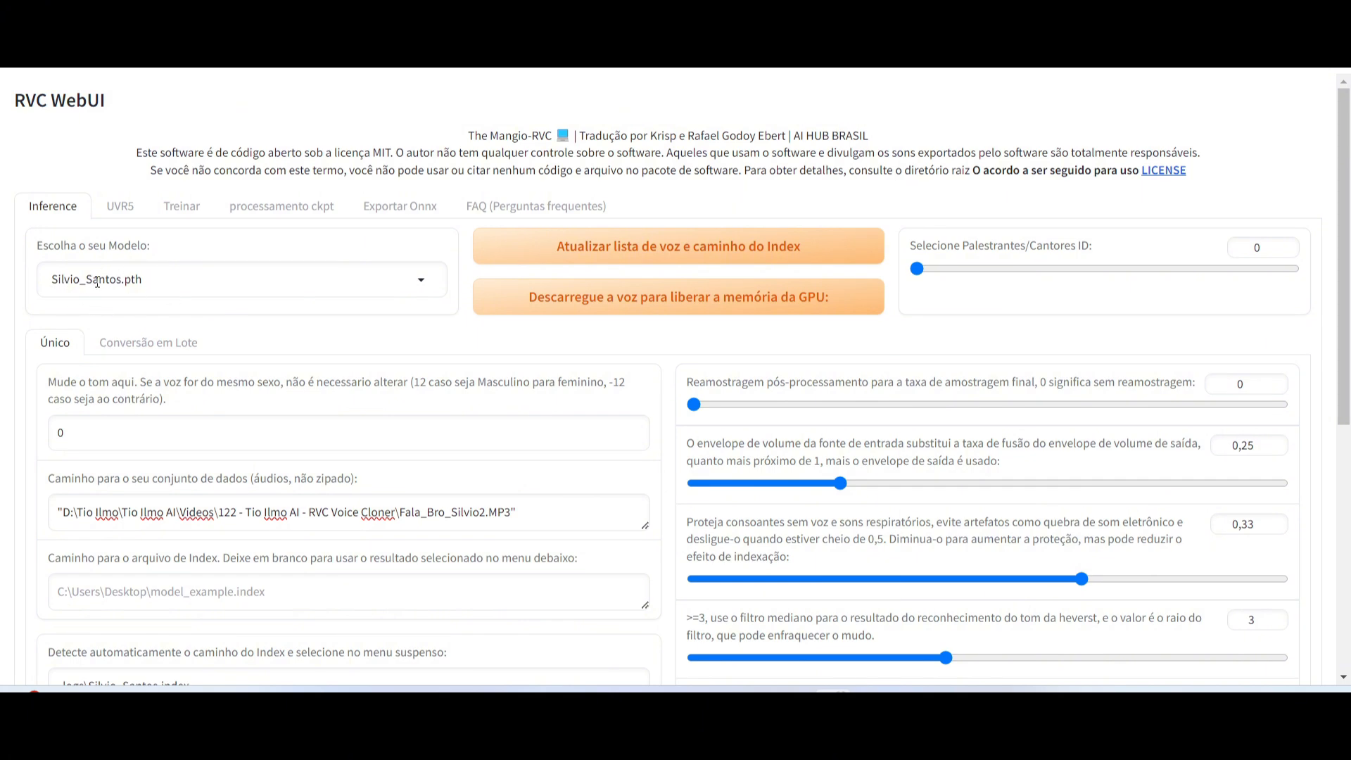
scroll(190, 380, "down", 5)
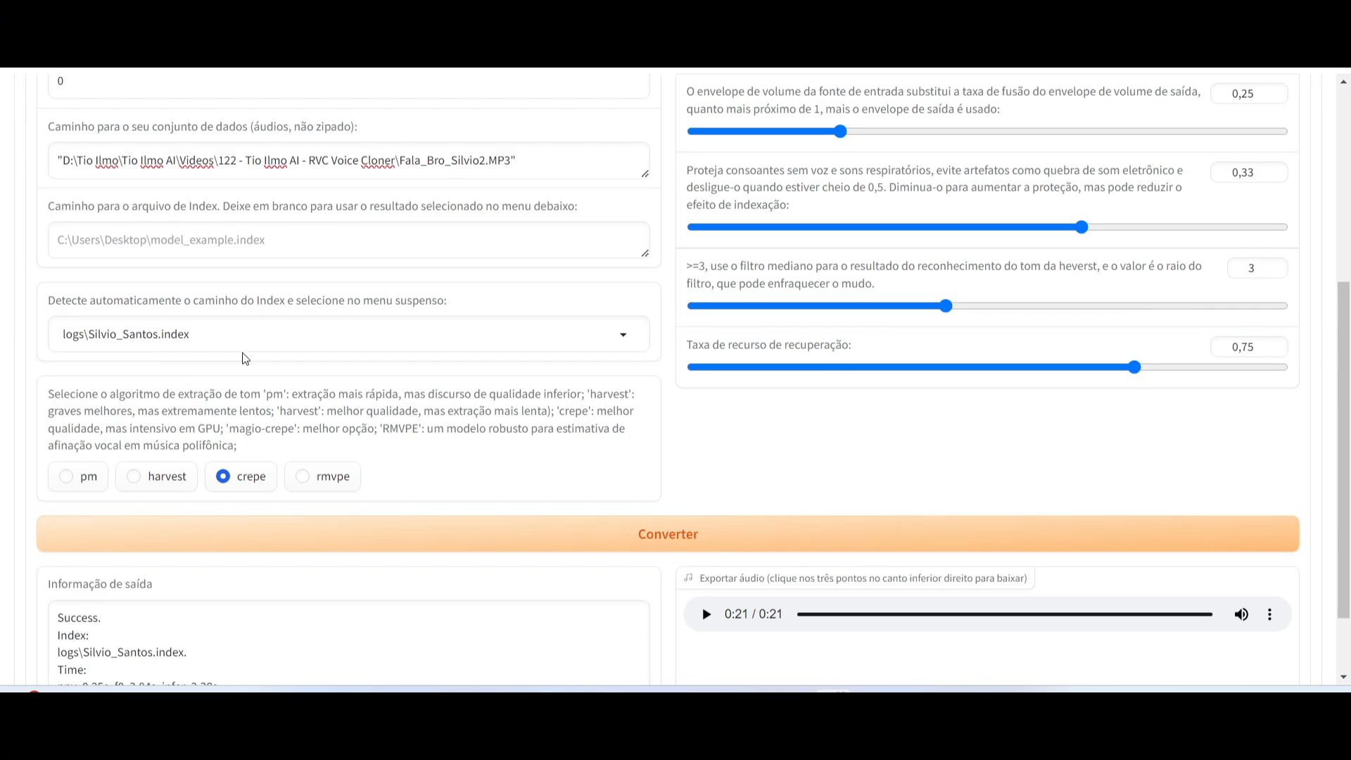
scroll(245, 359, "up", 3)
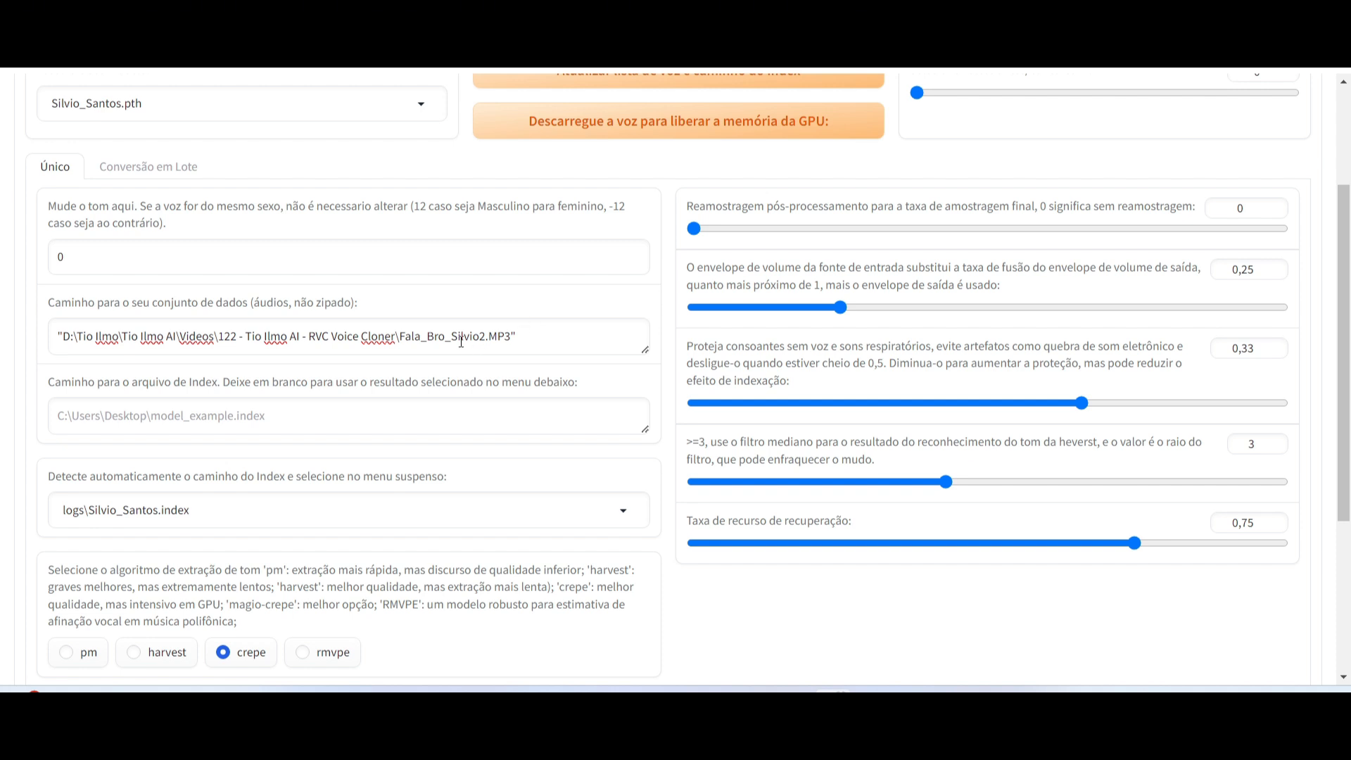
Switch to the voice cloner folder in File Explorer and view the copy-as-path option for Fala_Bro_Silvio2.MP3, dismissing it without copying
mouse_move(676, 691)
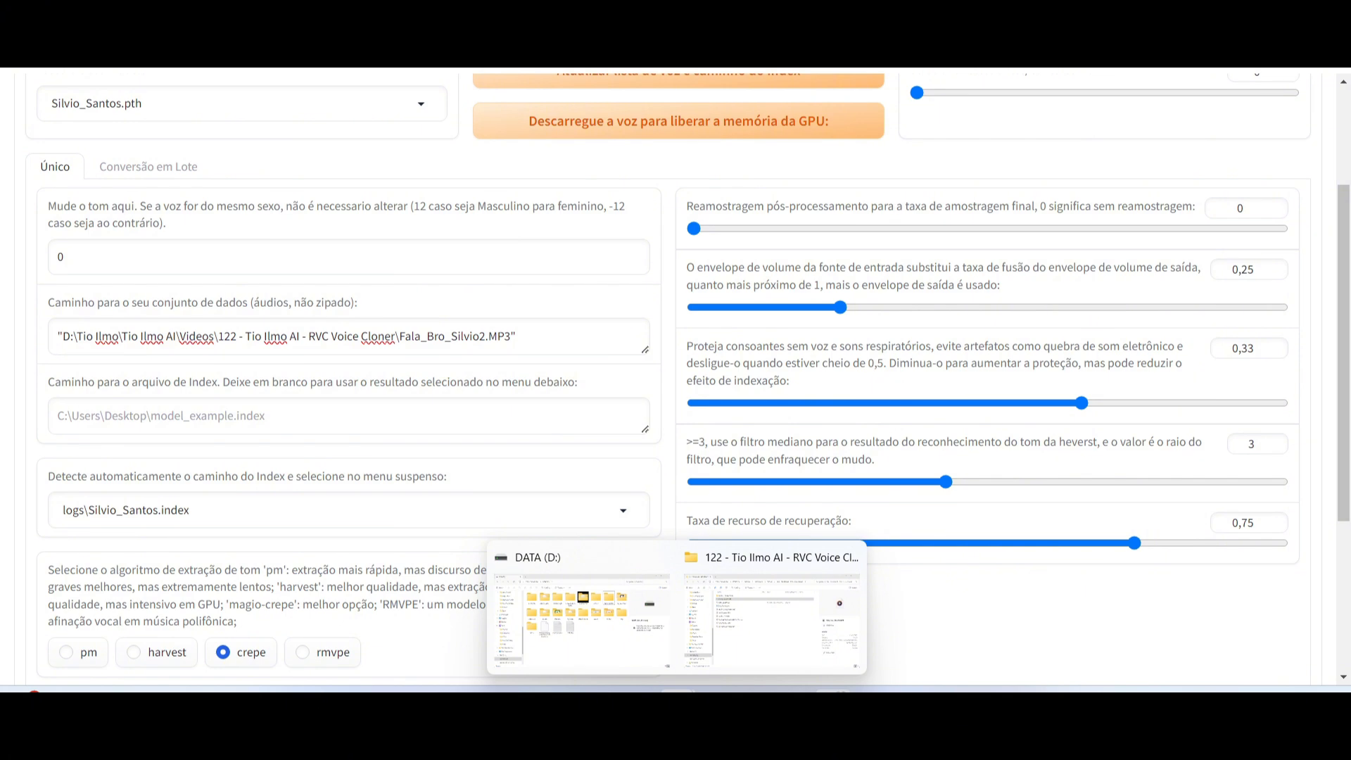
left_click(757, 619)
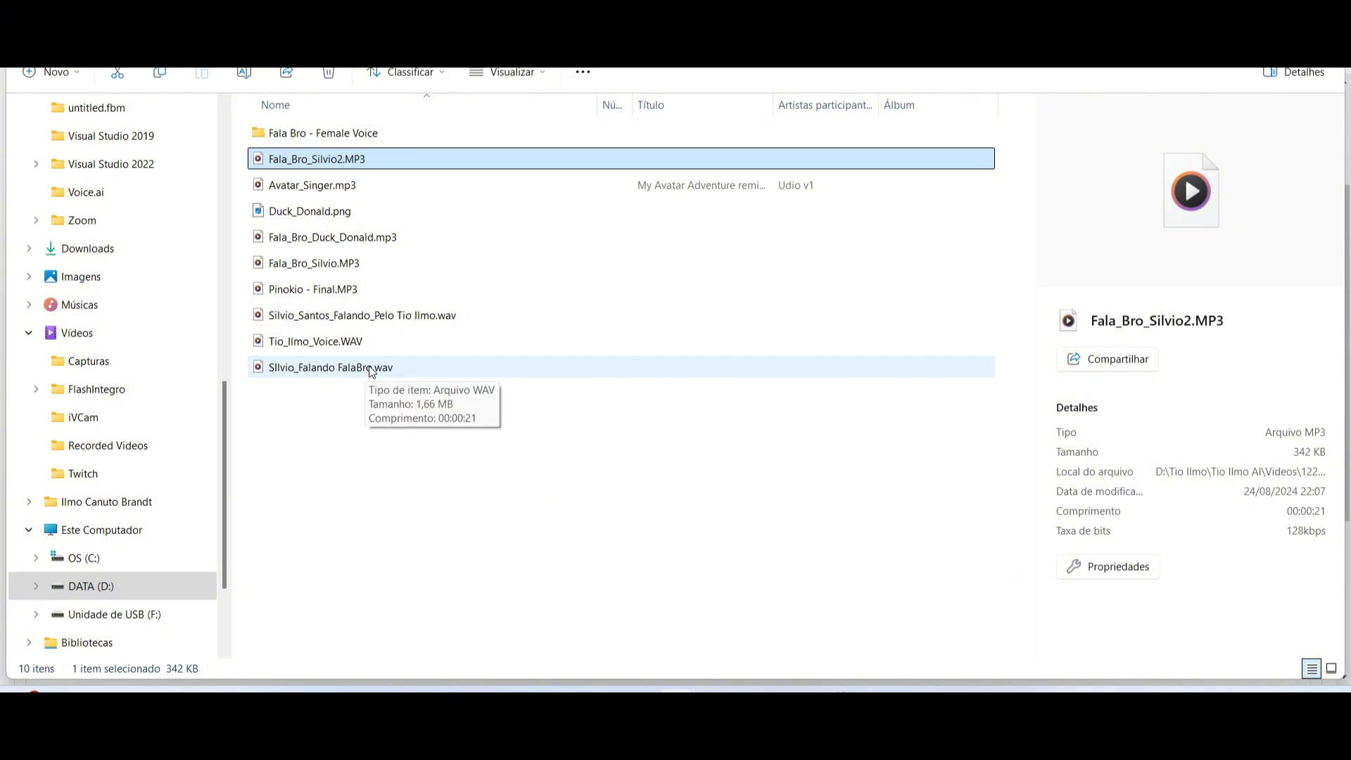
right_click(339, 163)
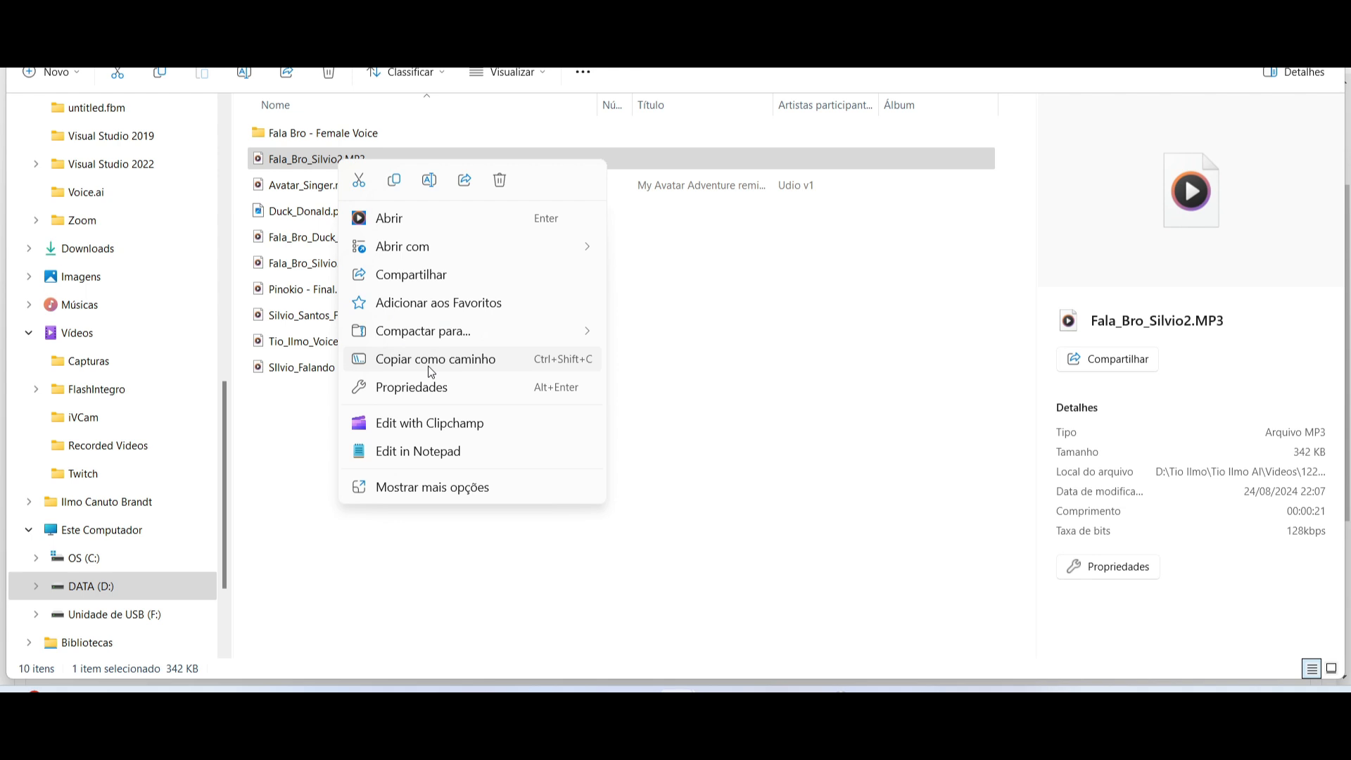
left_click(893, 624)
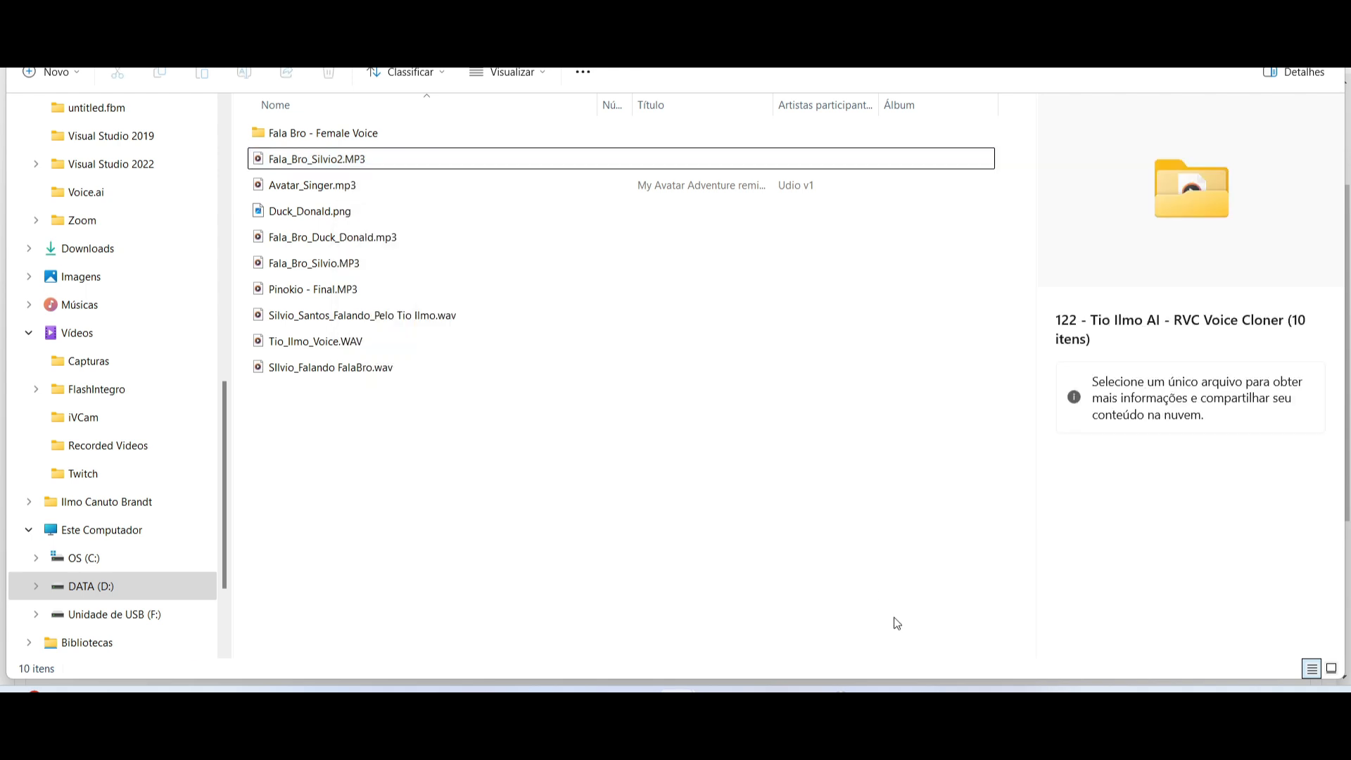
Switch back to the RVC window and highlight the whole audio path for inspection, clearing the selection without editing it
mouse_move(831, 703)
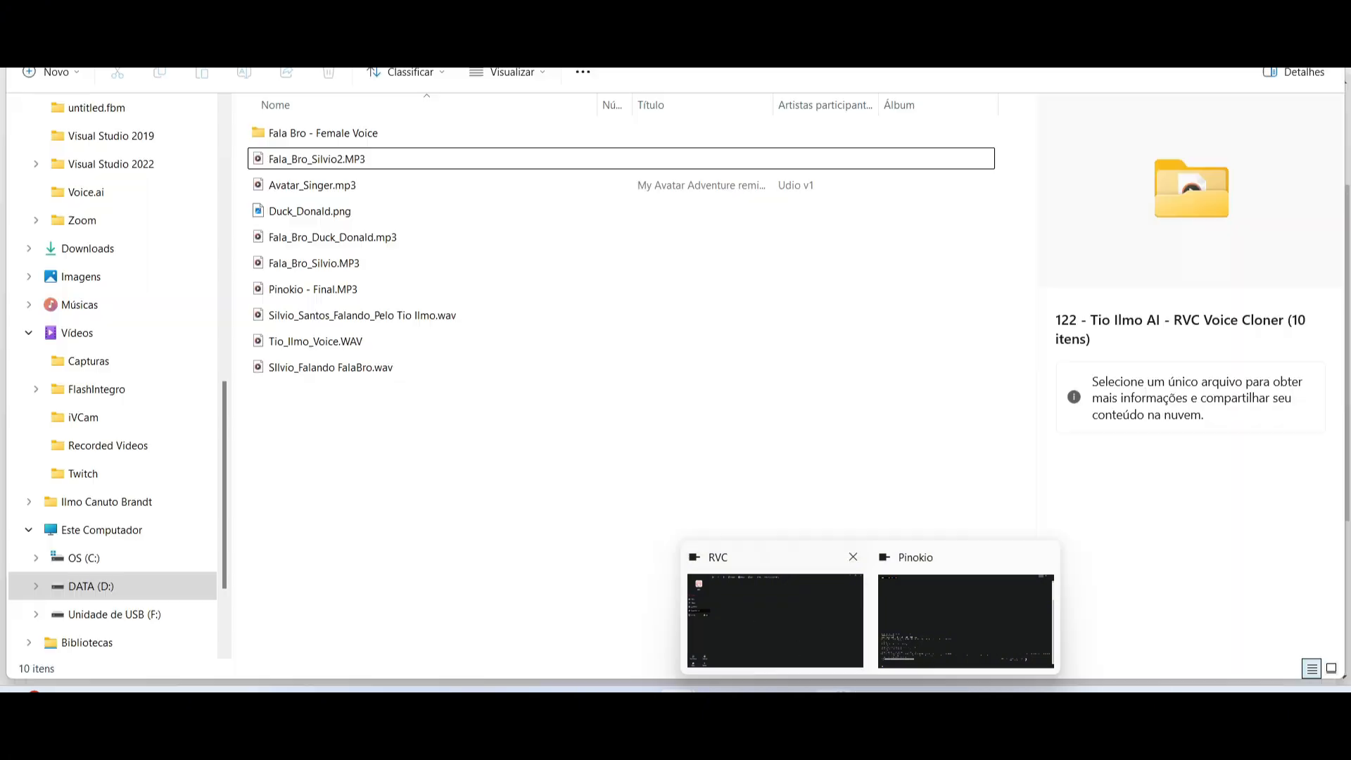
left_click(736, 606)
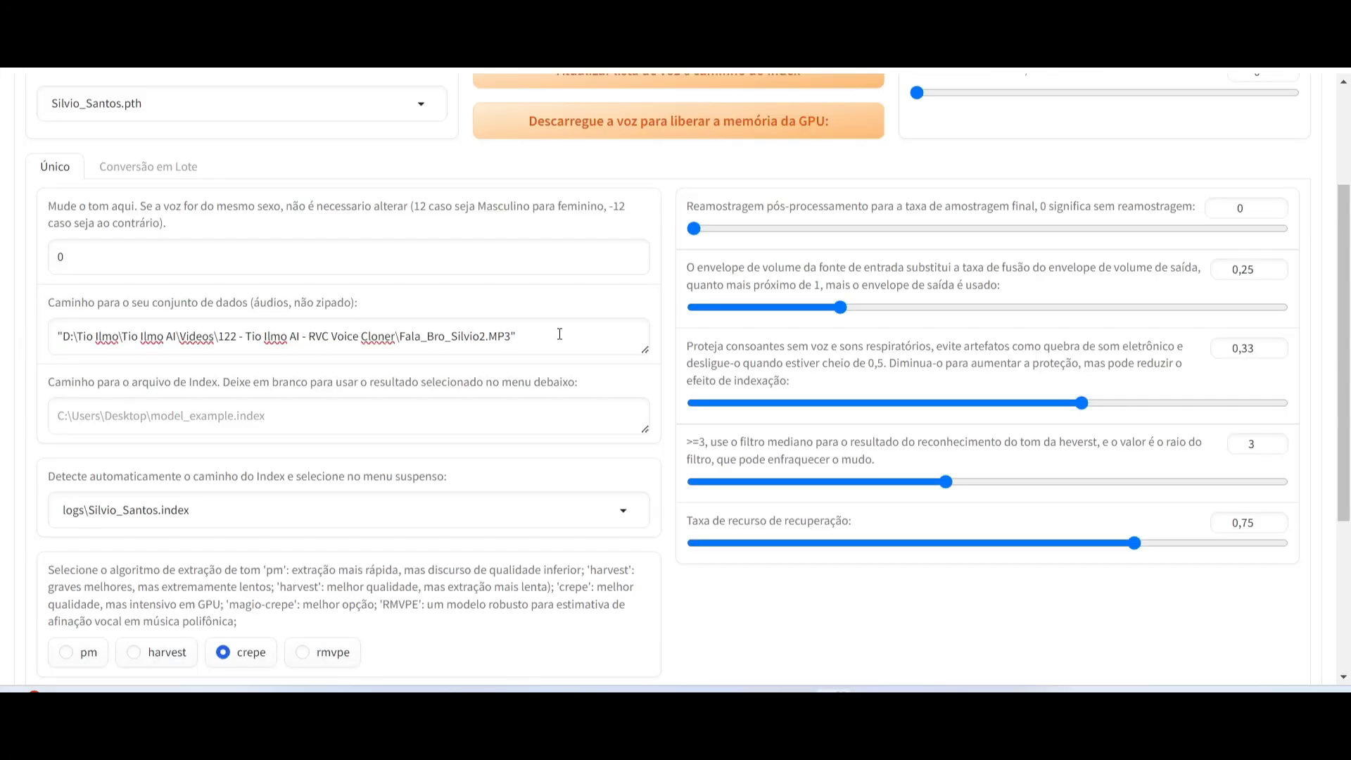
left_click_drag(564, 339, 9, 345)
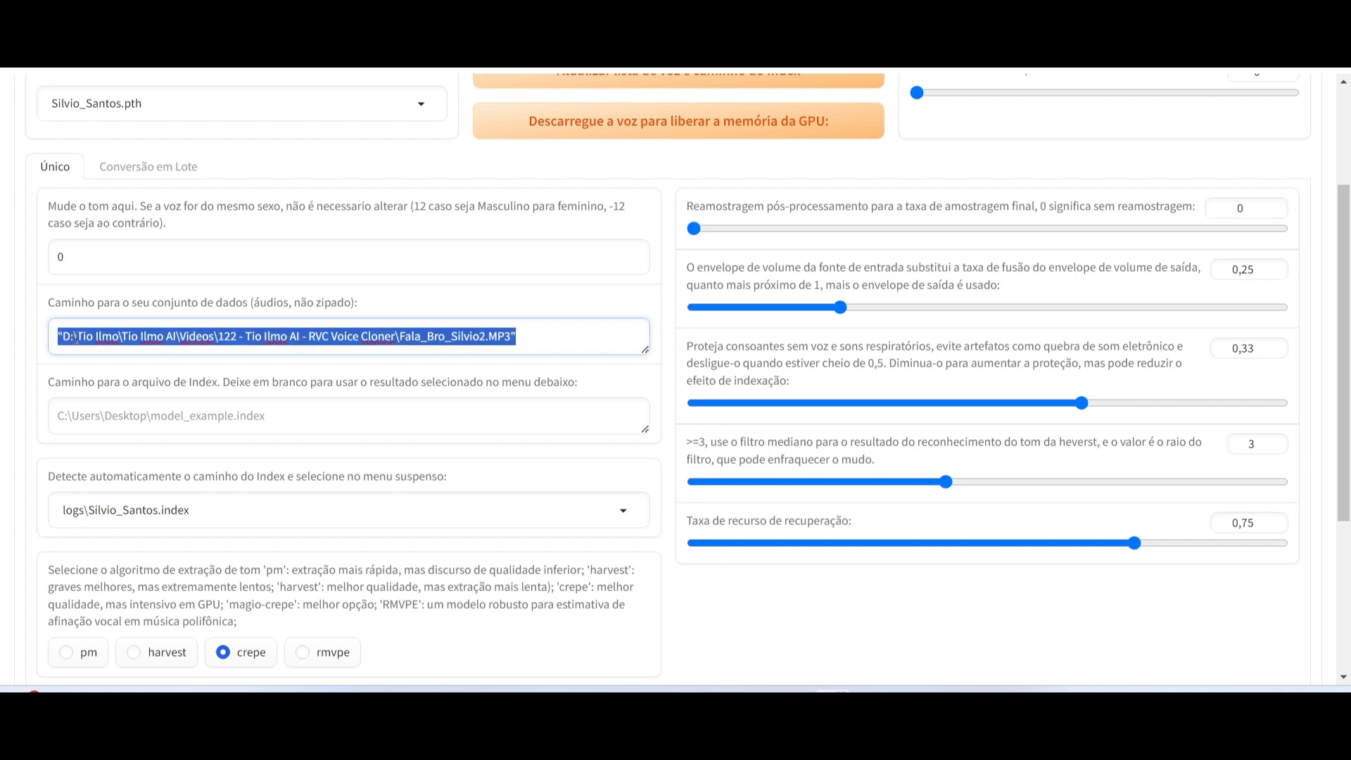
left_click(562, 340)
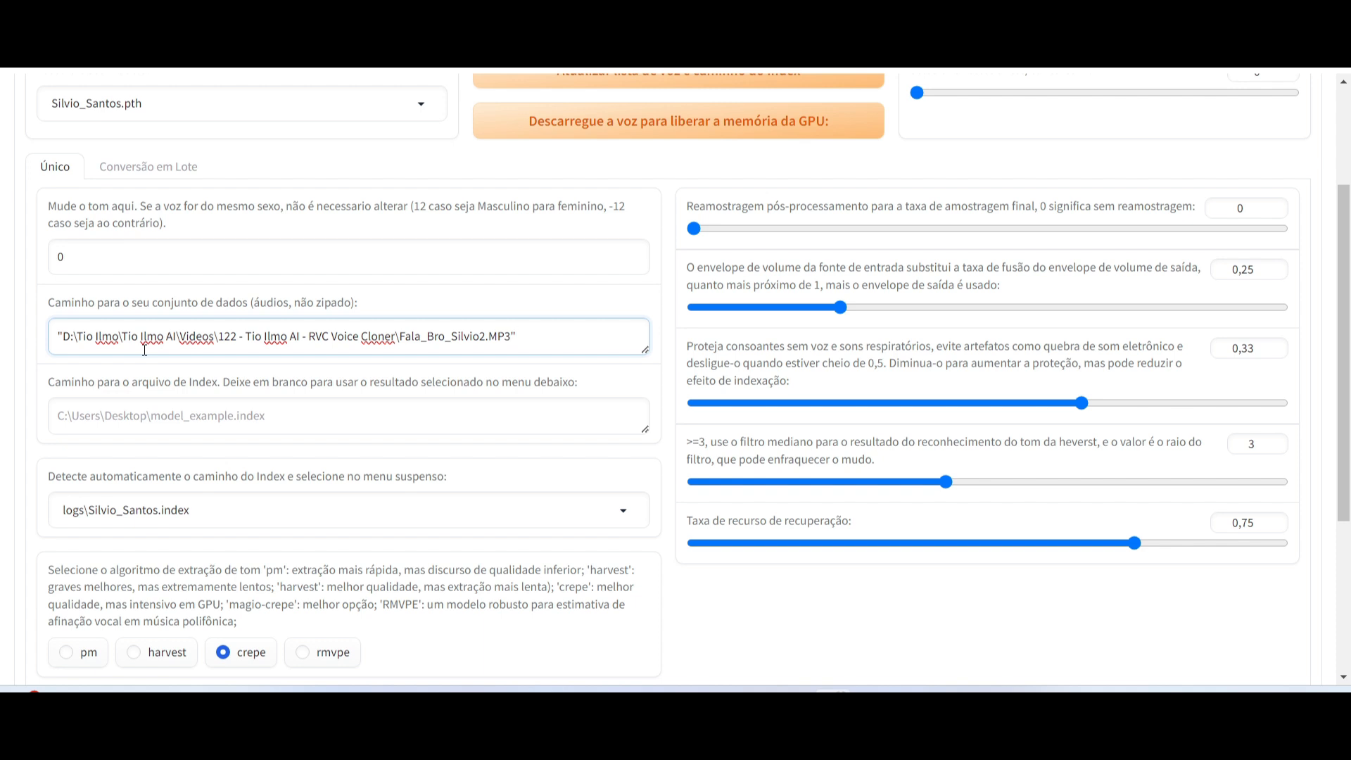
Switch to the Weights voice models page, search for "silvio" and look through the matching models
scroll(144, 350, "up", 3)
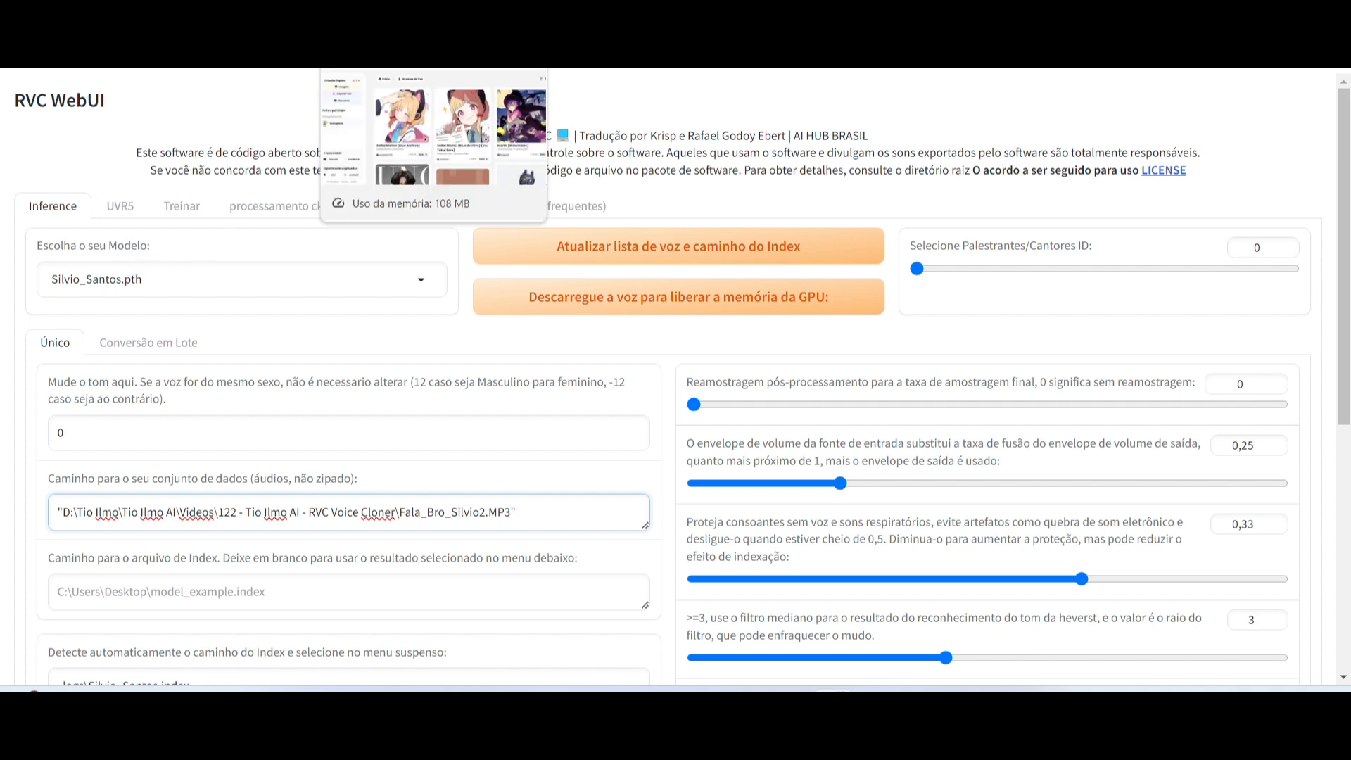
left_click(380, 173)
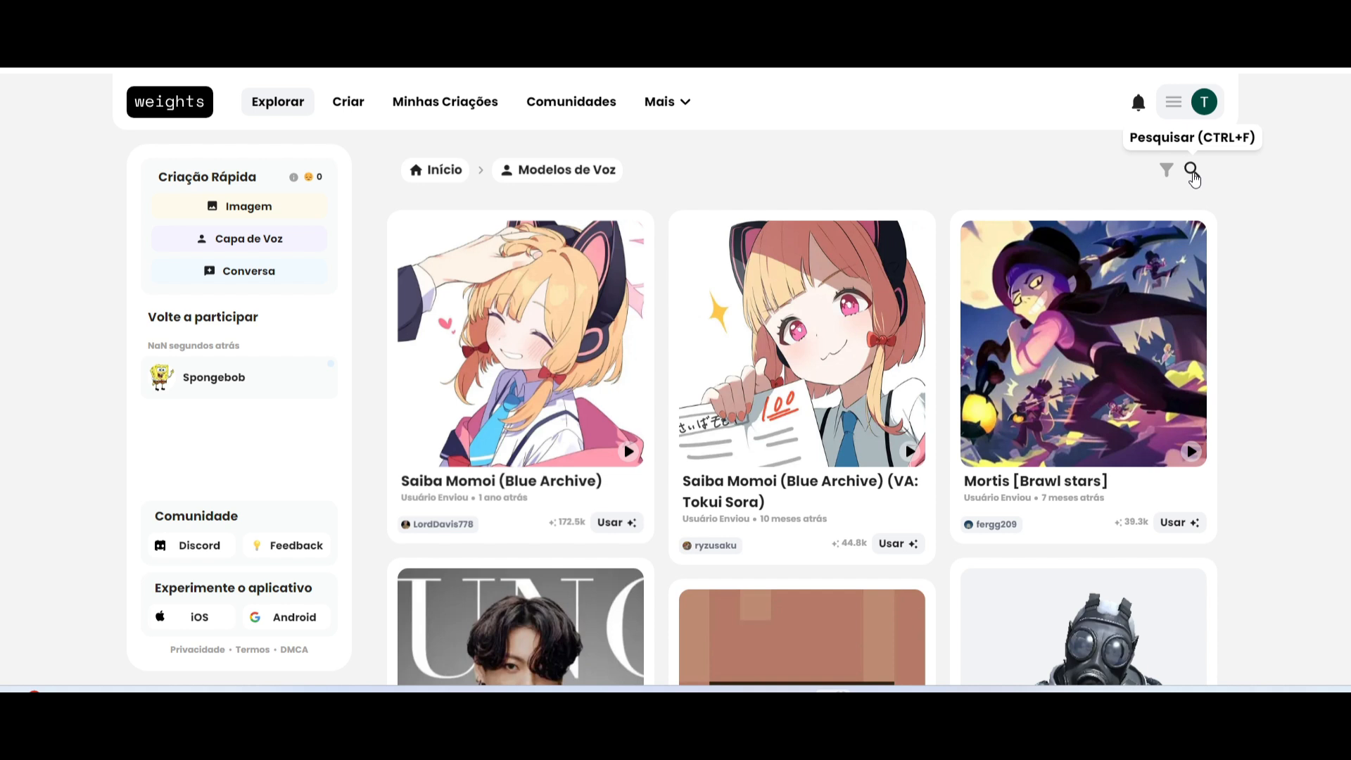
left_click(1192, 173)
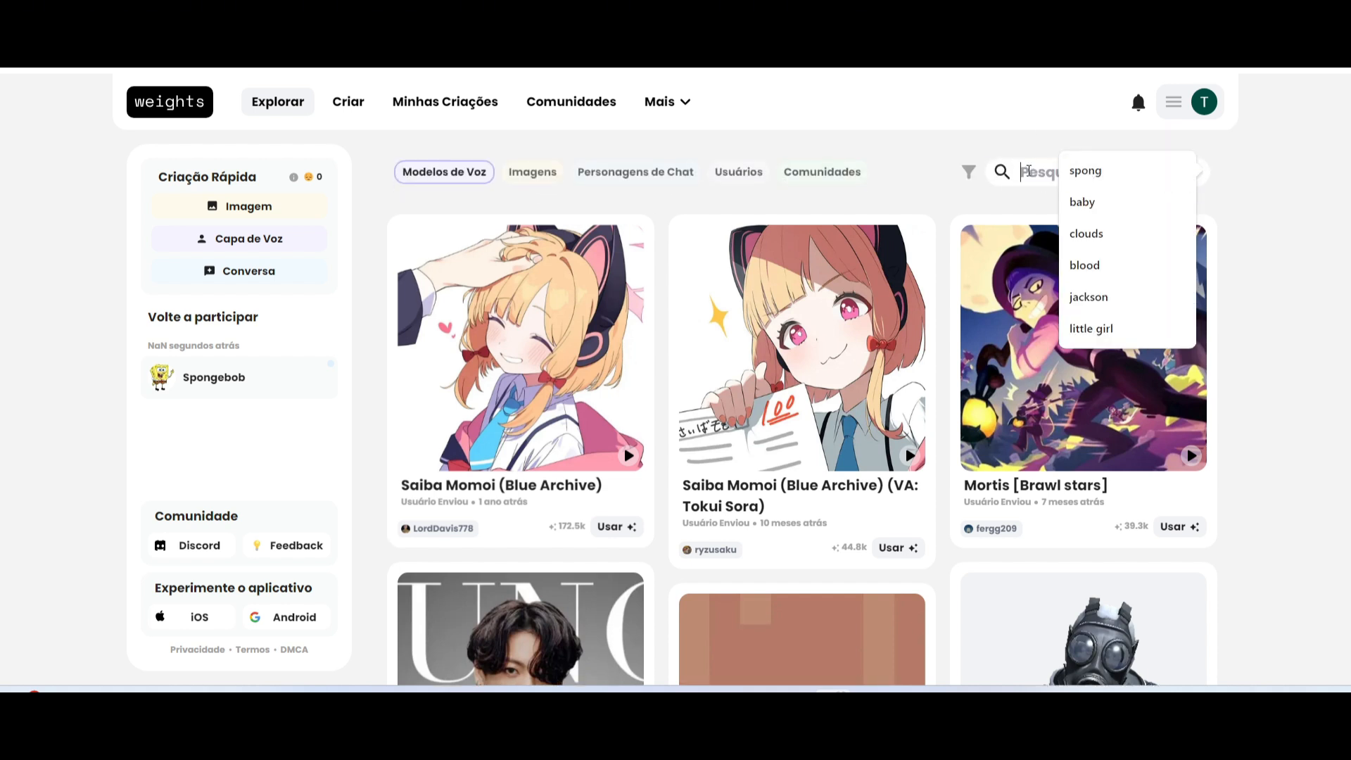
left_click(1029, 171)
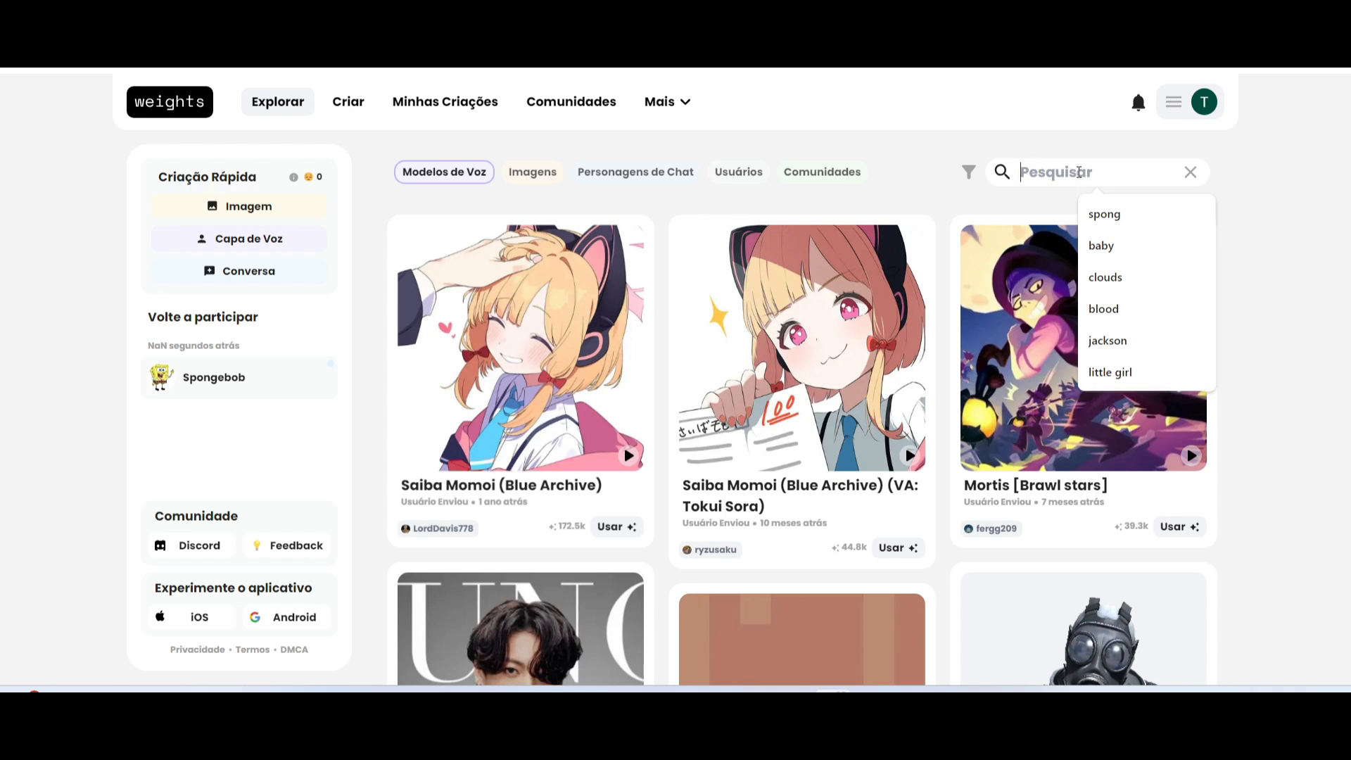
type("silvio")
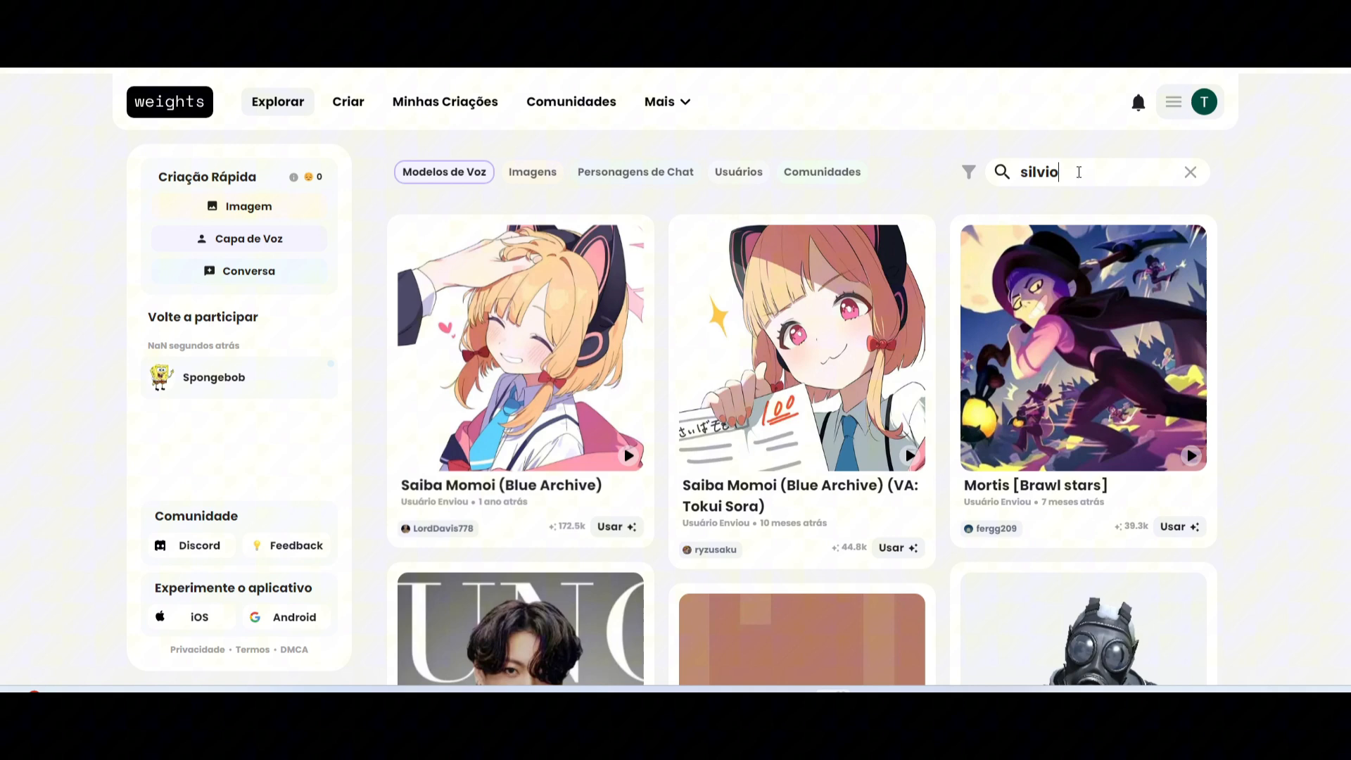
key("Return")
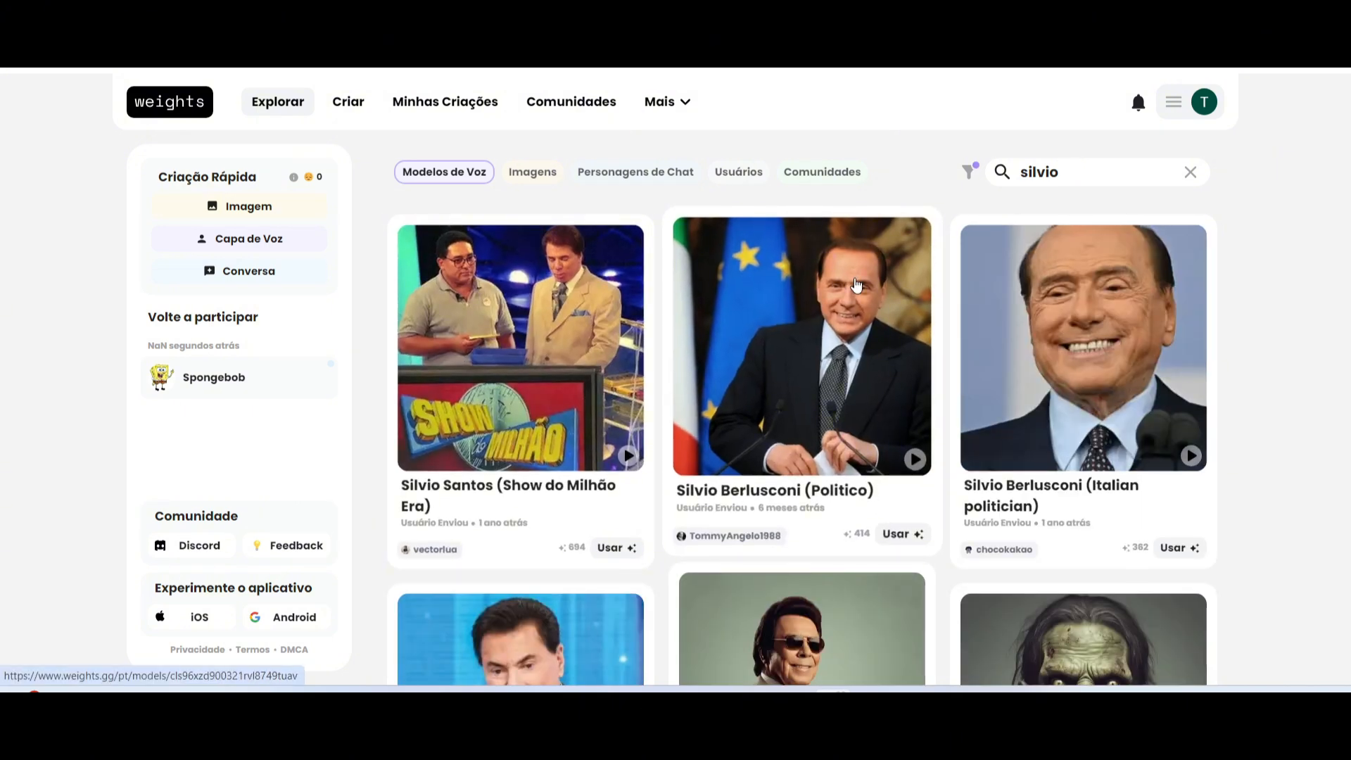
scroll(1068, 349, "down", 5)
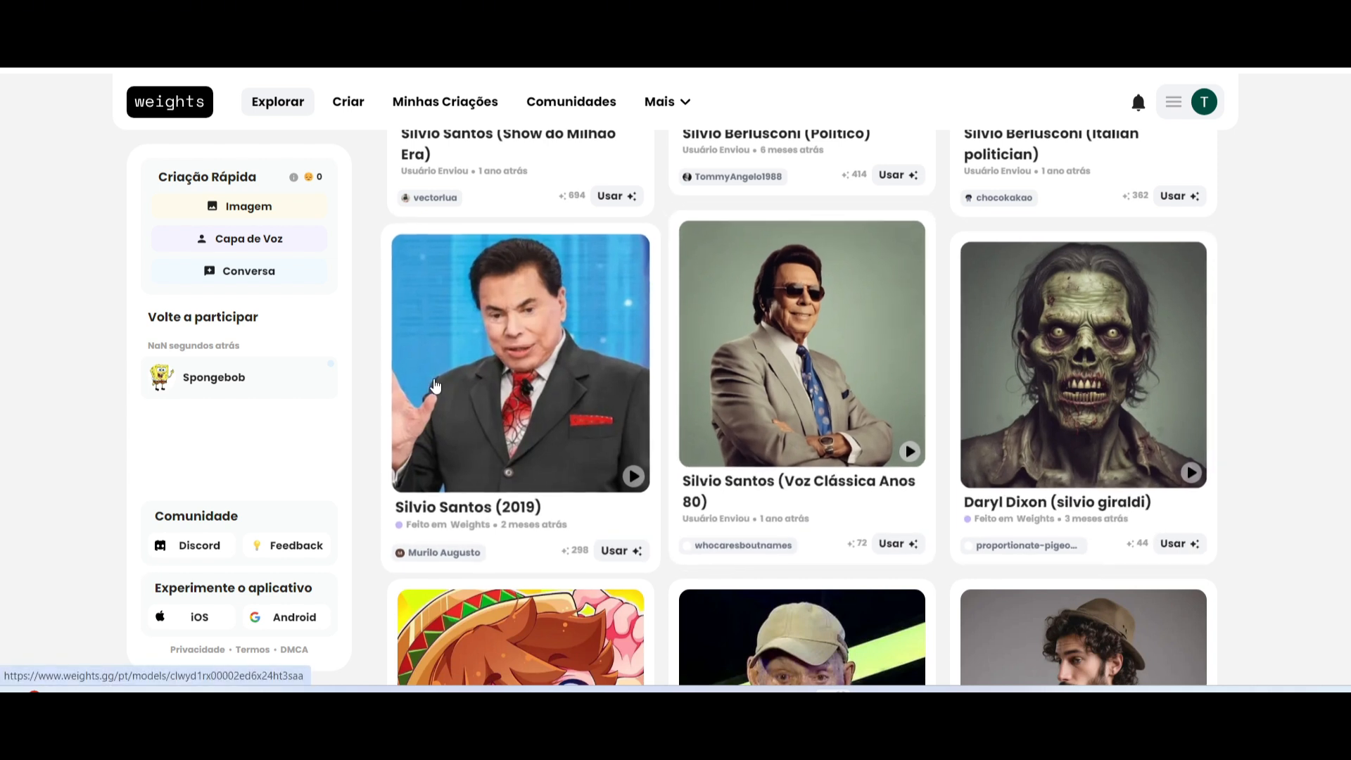
scroll(448, 395, "down", 5)
scroll(447, 395, "down", 1)
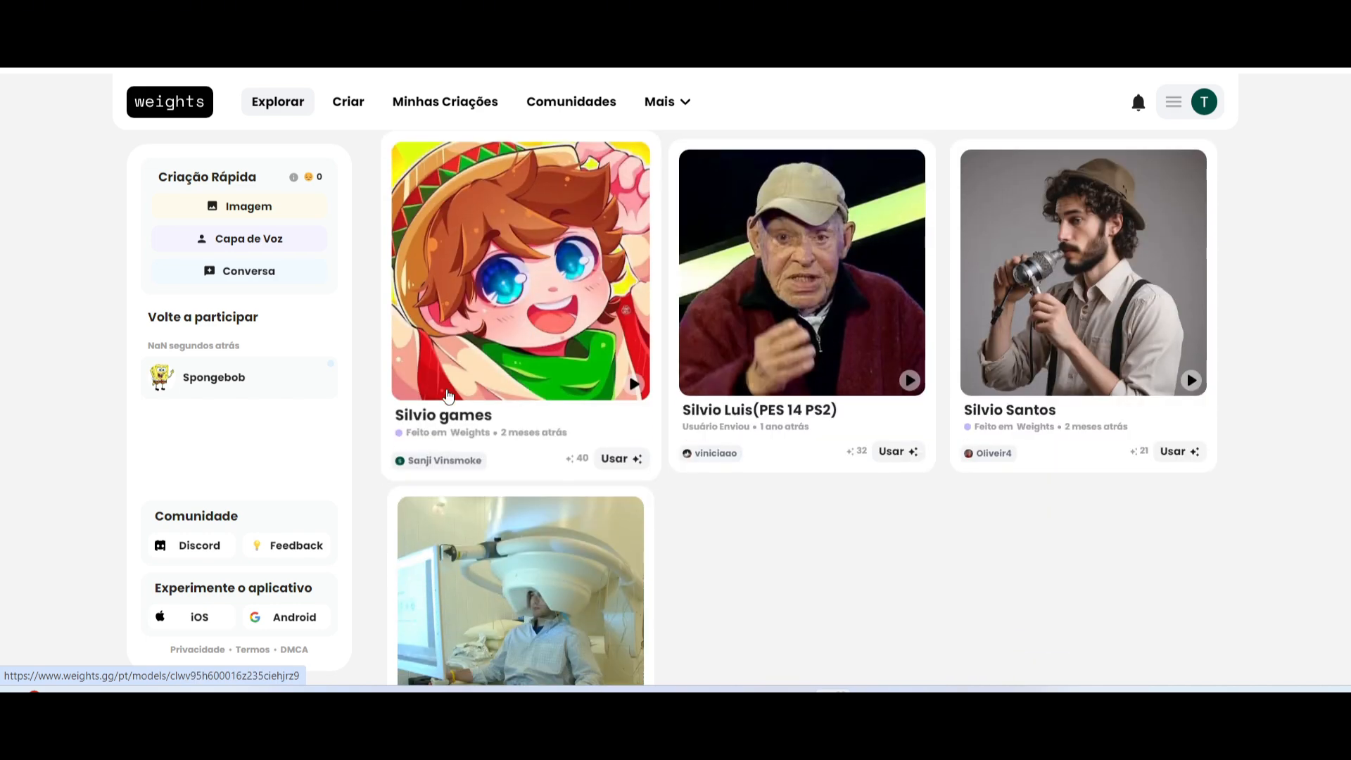
scroll(809, 348, "down", 3)
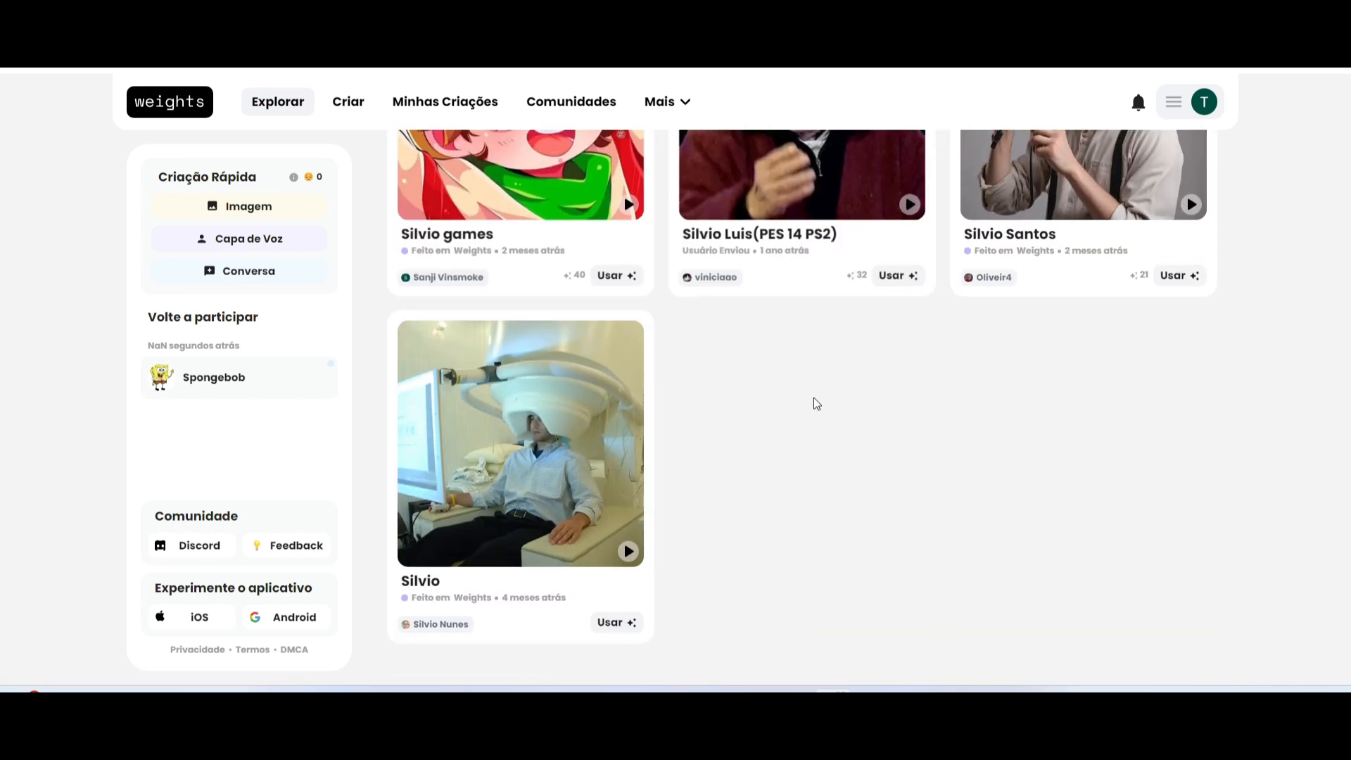
scroll(815, 401, "up", 8)
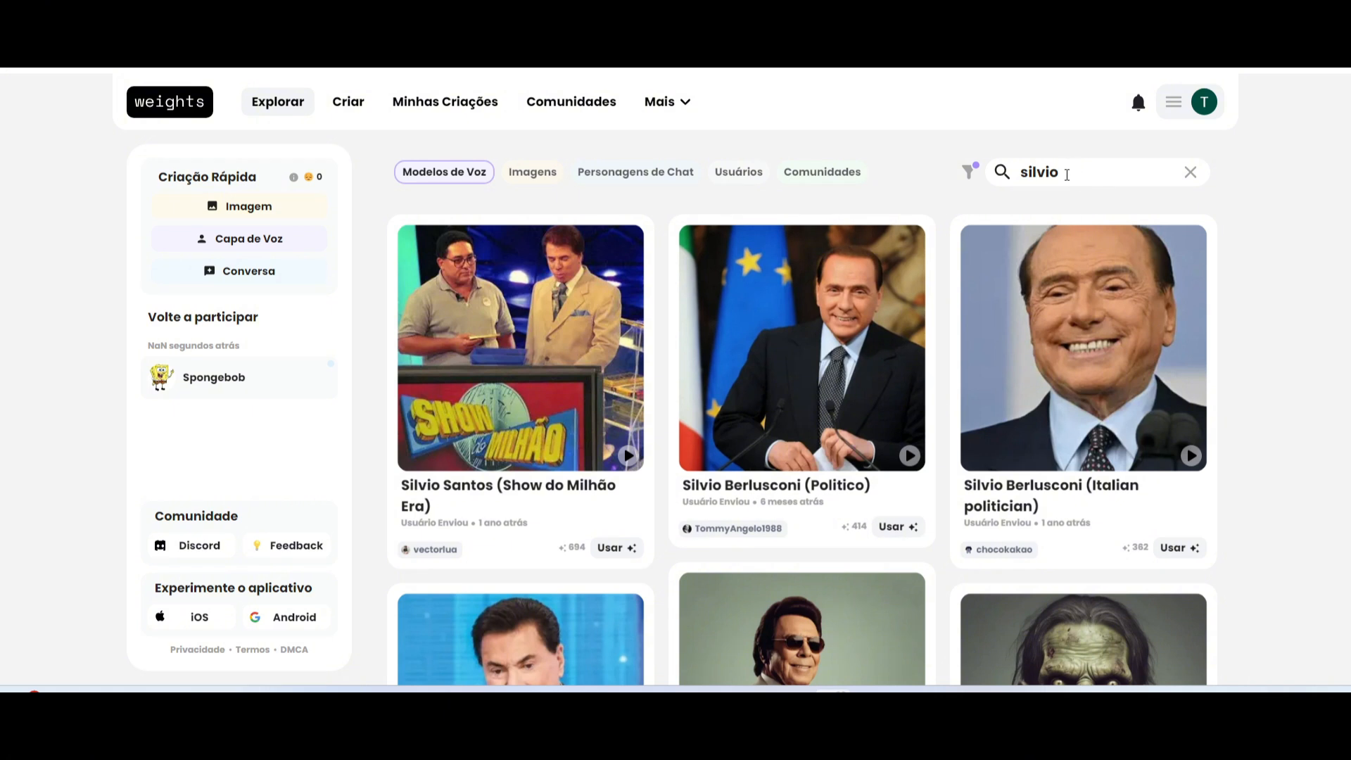
Search the voice models for "spong" instead, browse the matching models and clear the search text
left_click_drag(1062, 172, 942, 172)
key("BackSpace")
type("spong")
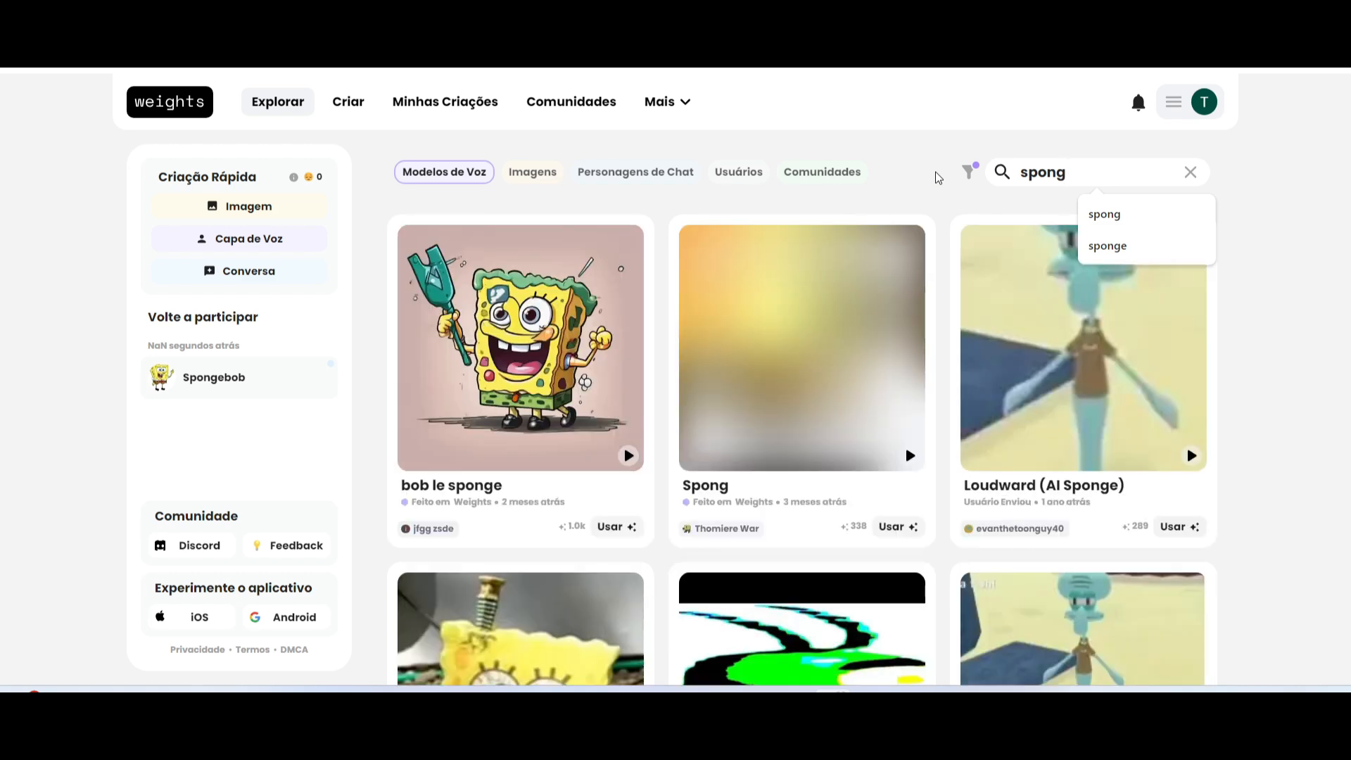
scroll(847, 304, "down", 3)
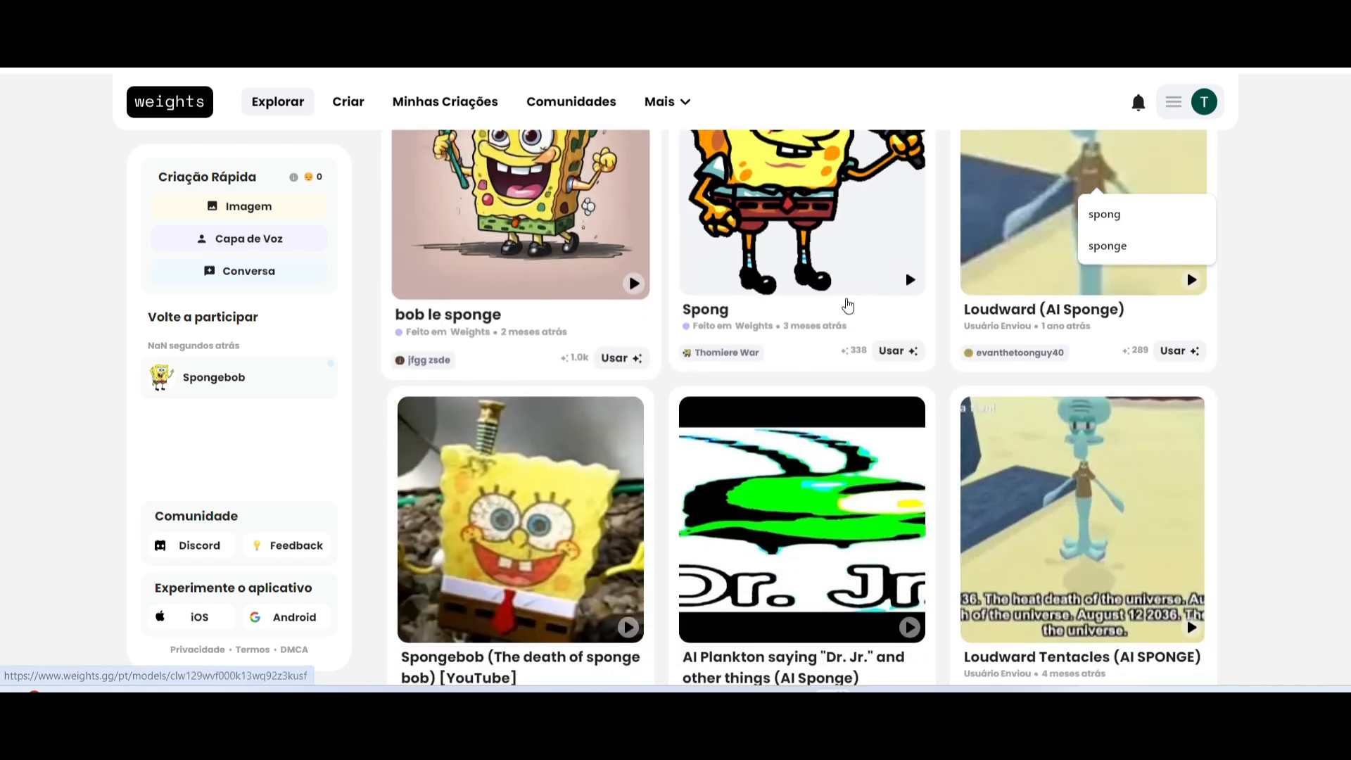
scroll(917, 356, "down", 1)
scroll(880, 272, "up", 4)
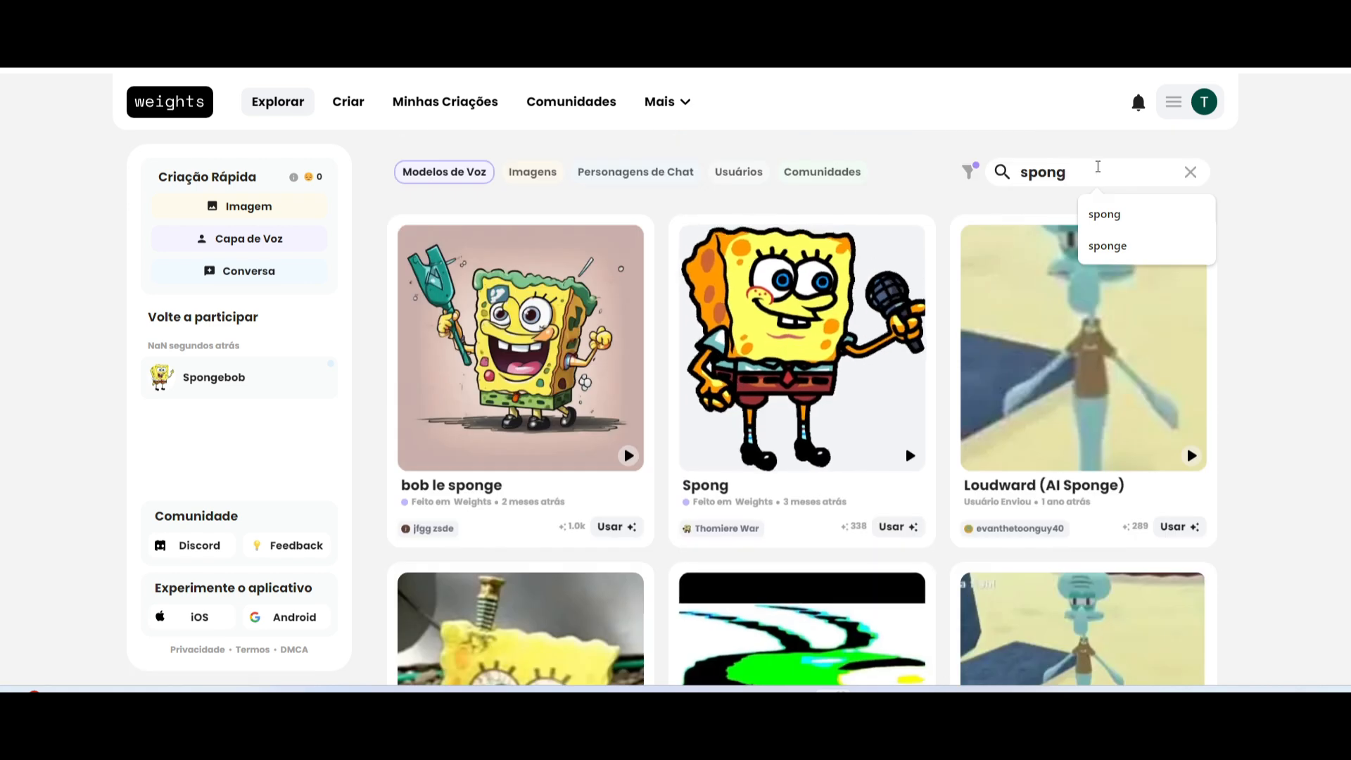
key("ctrl+a")
key("BackSpace")
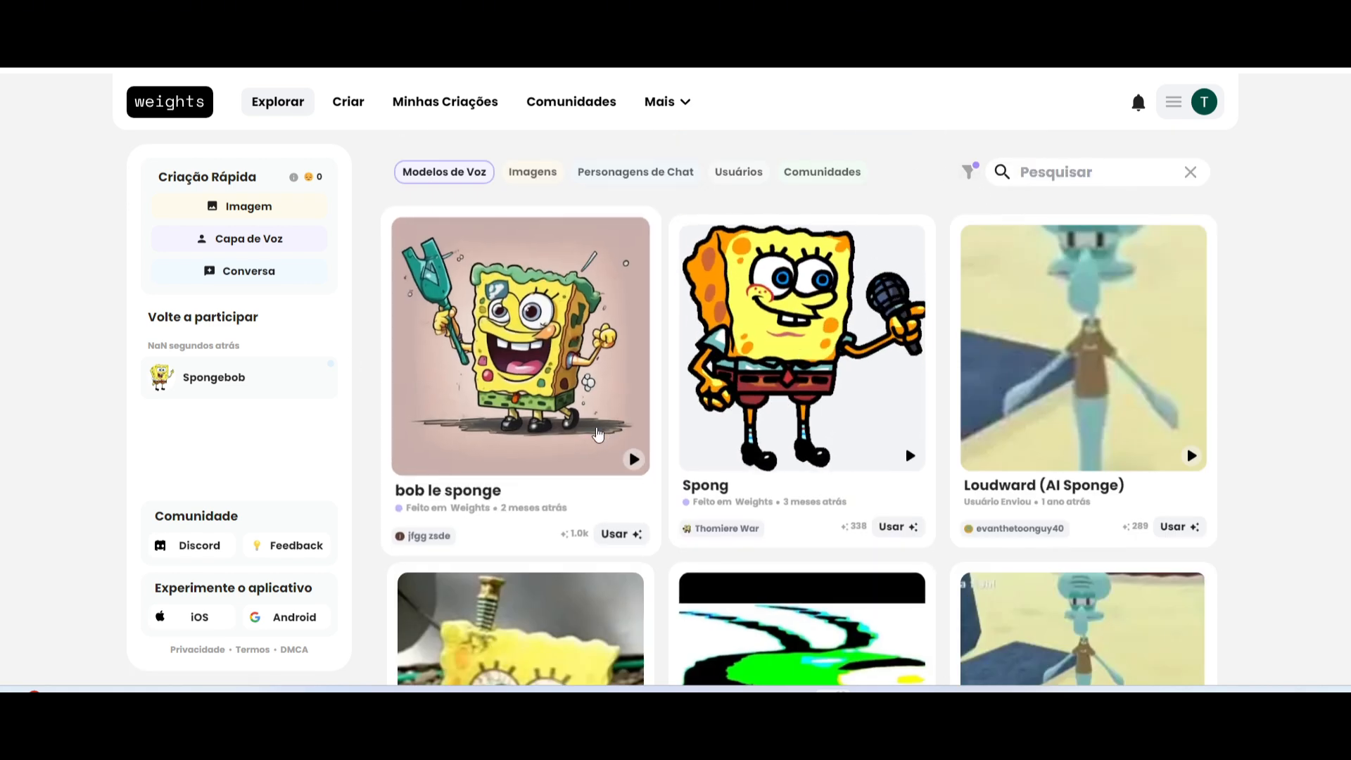
Open the Spong voice model and play its classic Speaking sample, stopping playback after listening
left_click(774, 343)
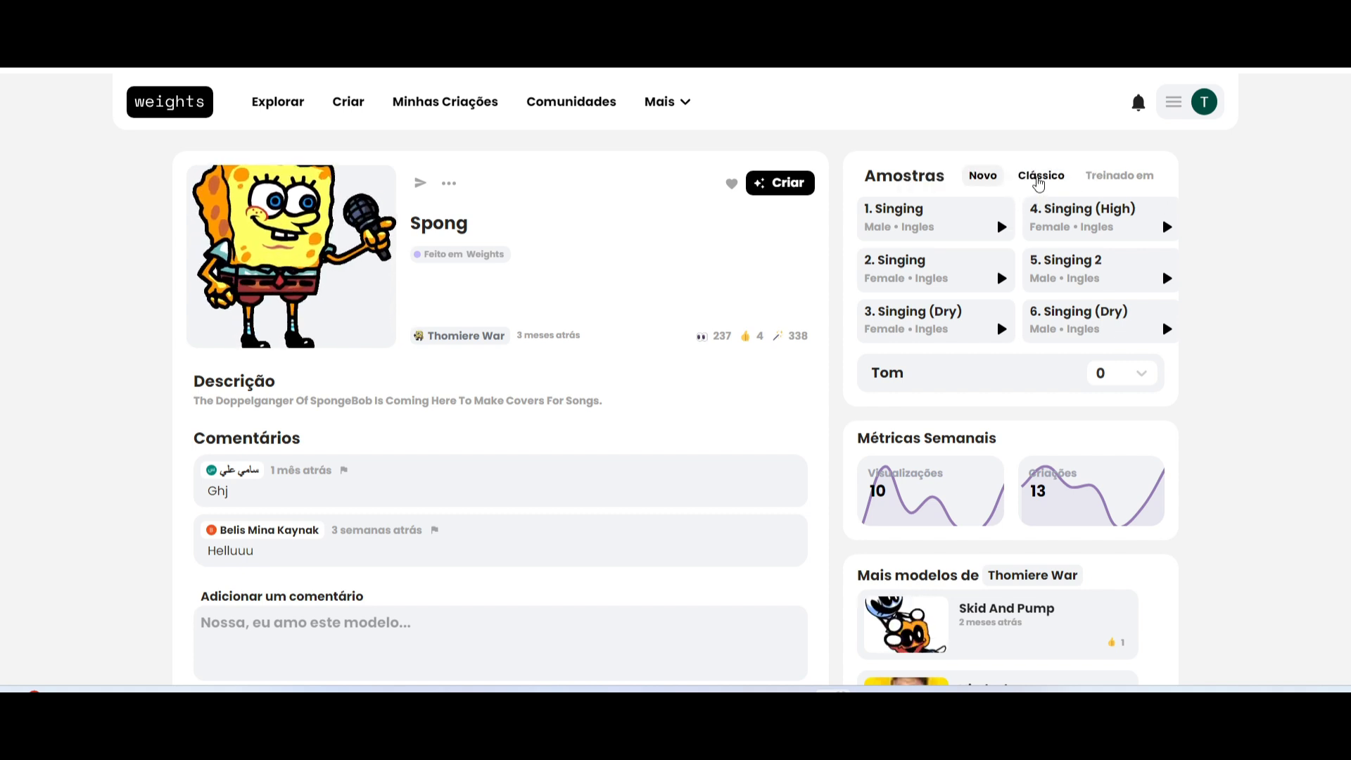
left_click(1038, 182)
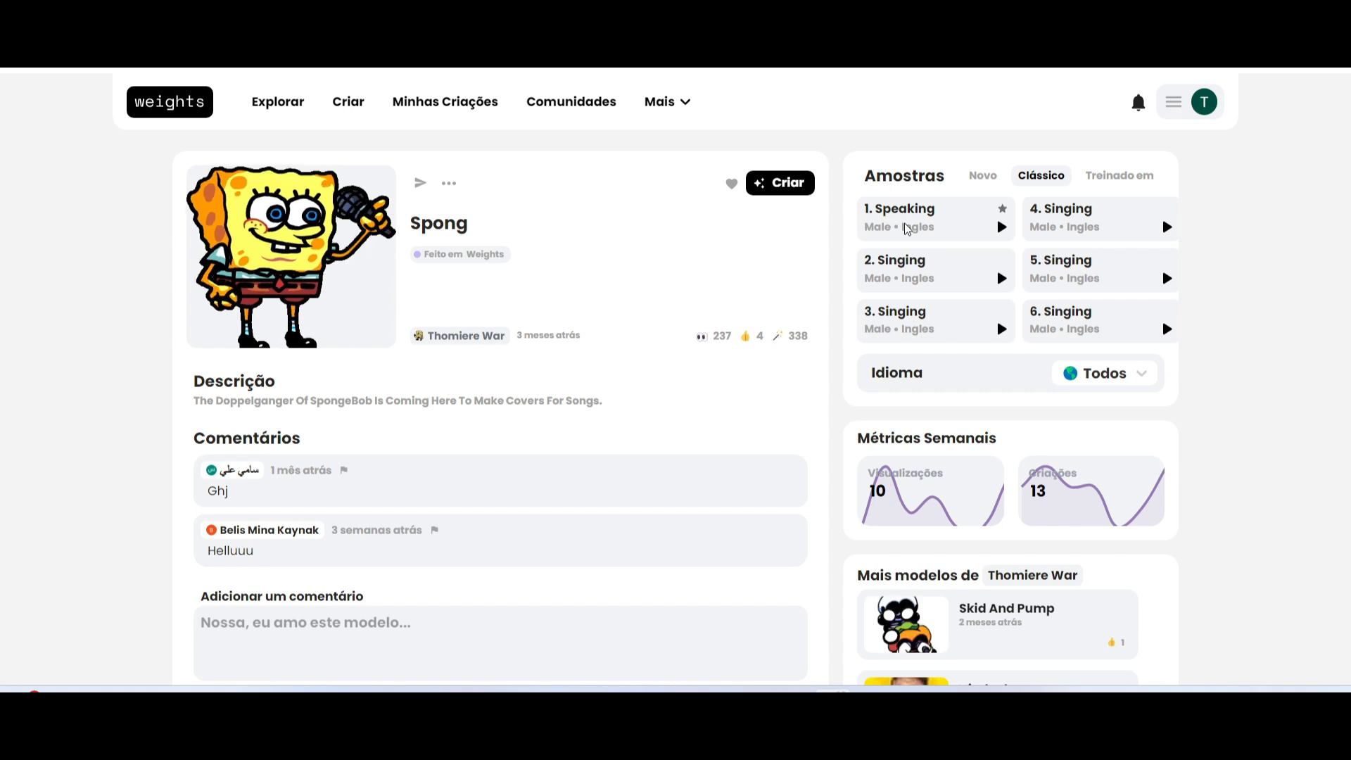
left_click(1001, 227)
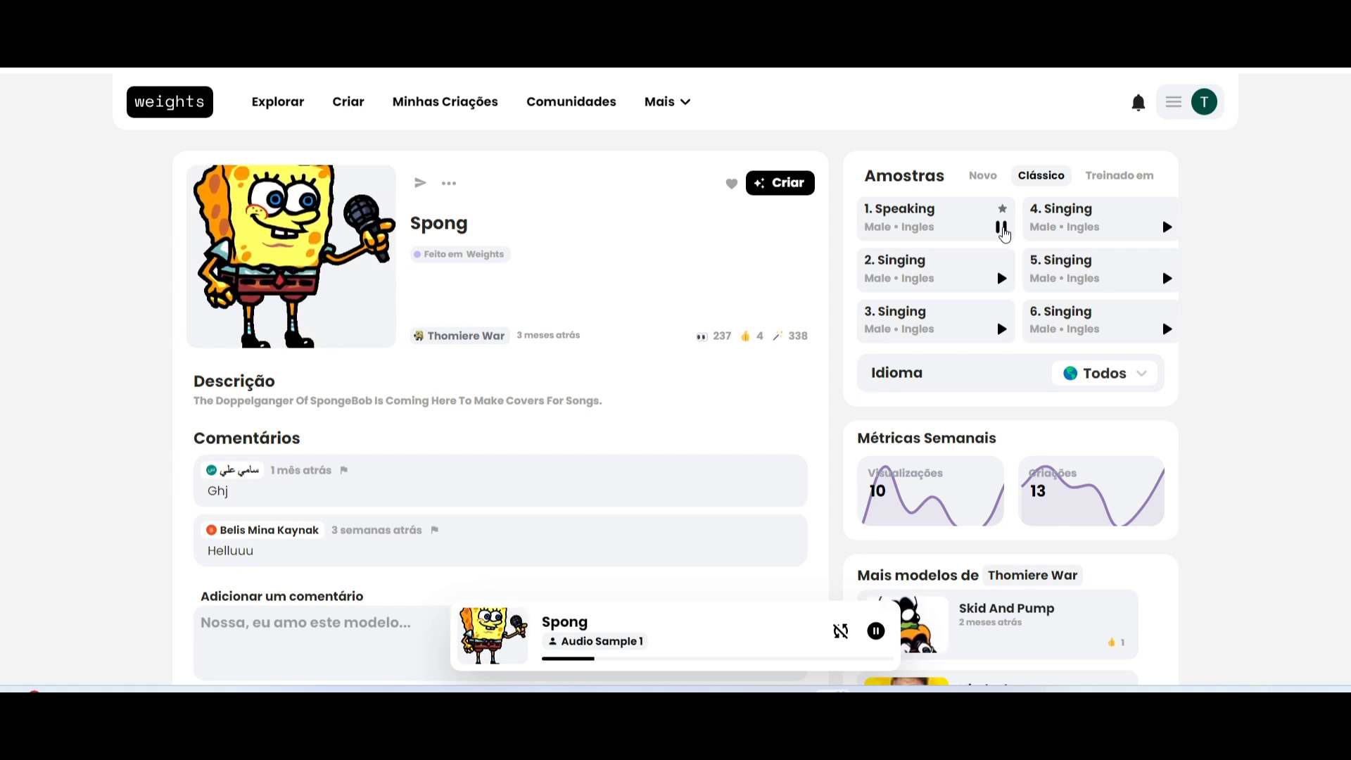
left_click(1001, 226)
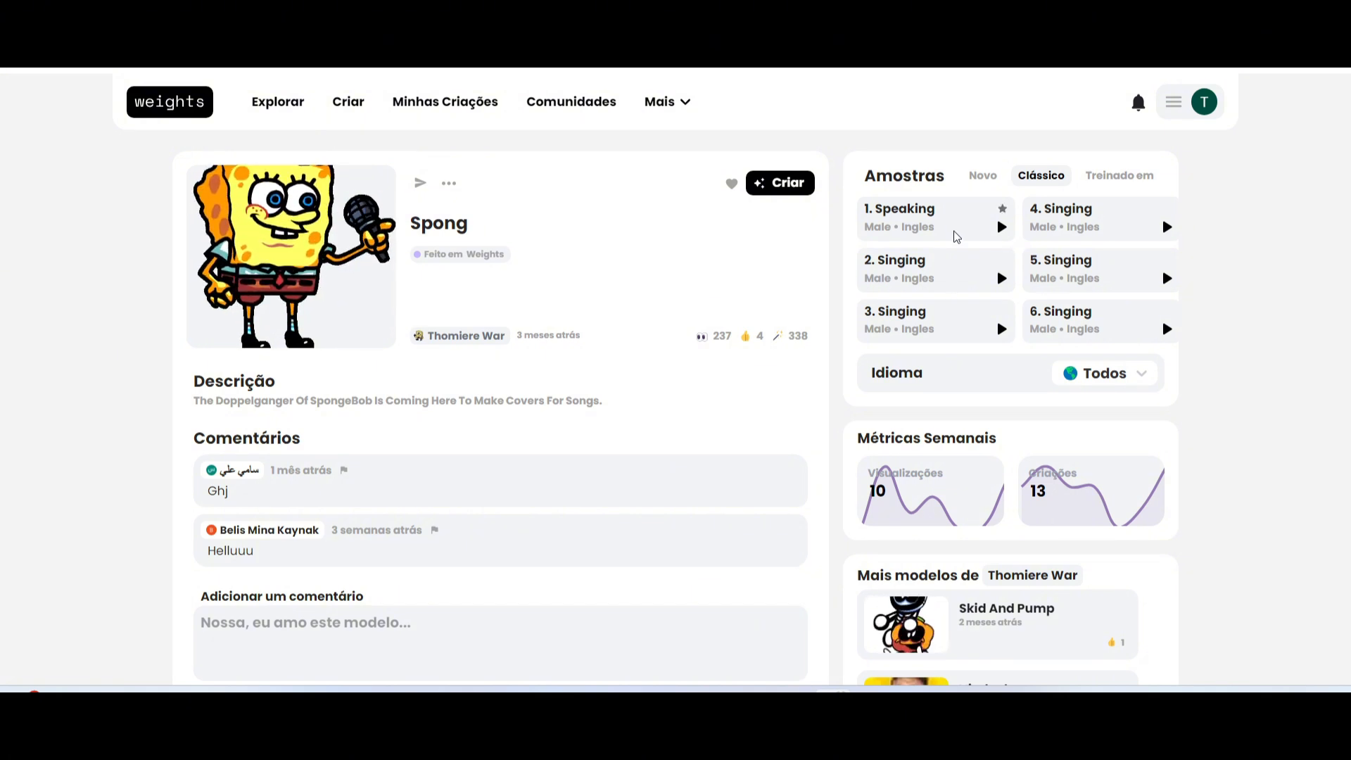
Go back to the "spong" results, open the bob le sponge model and listen to its classic Speaking sample
key("alt+Left")
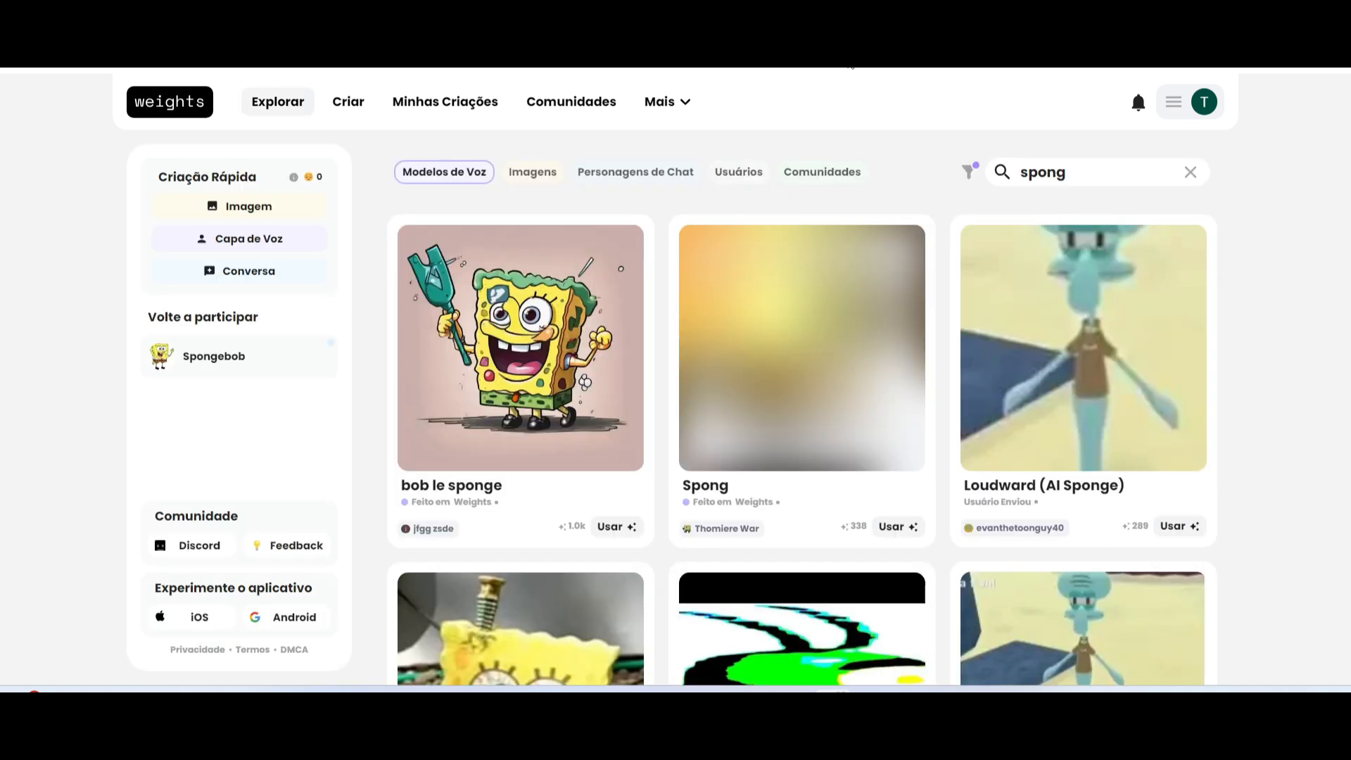
left_click(544, 347)
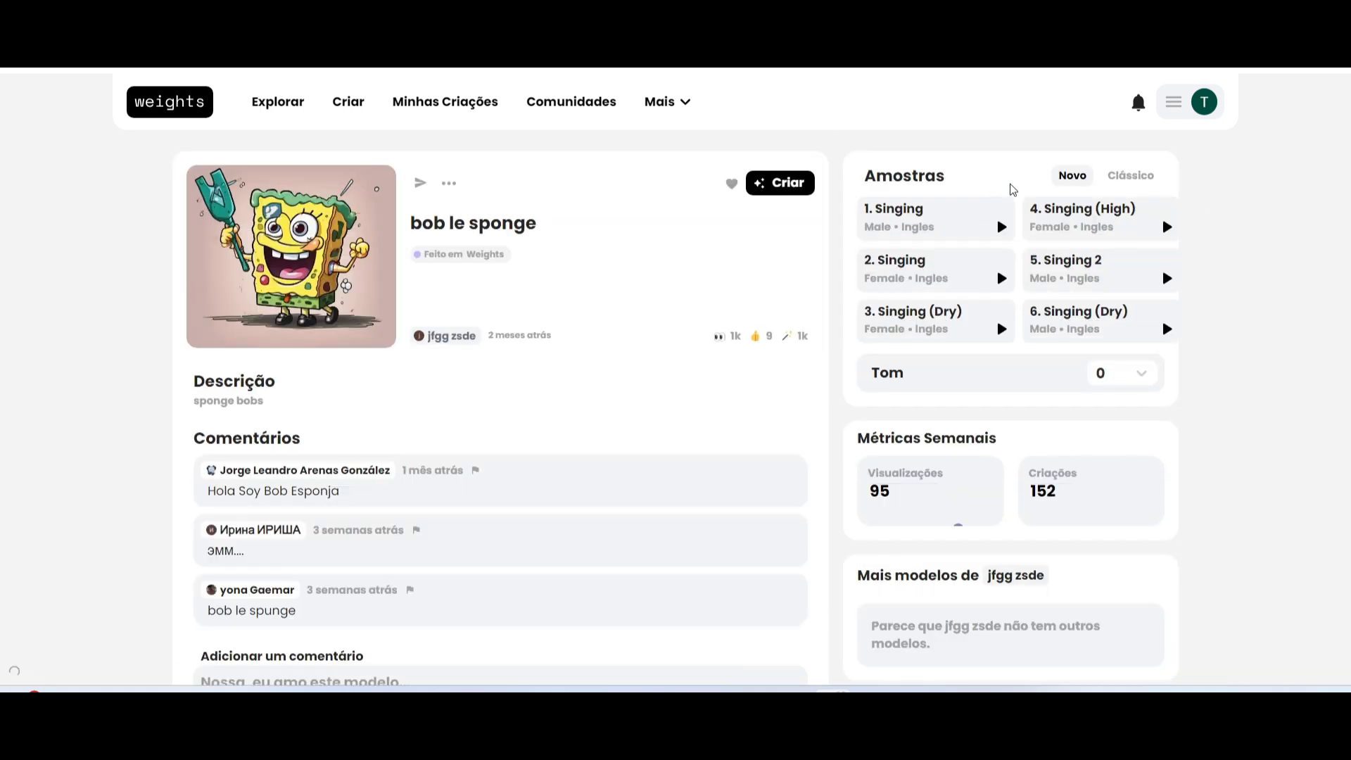
left_click(1143, 181)
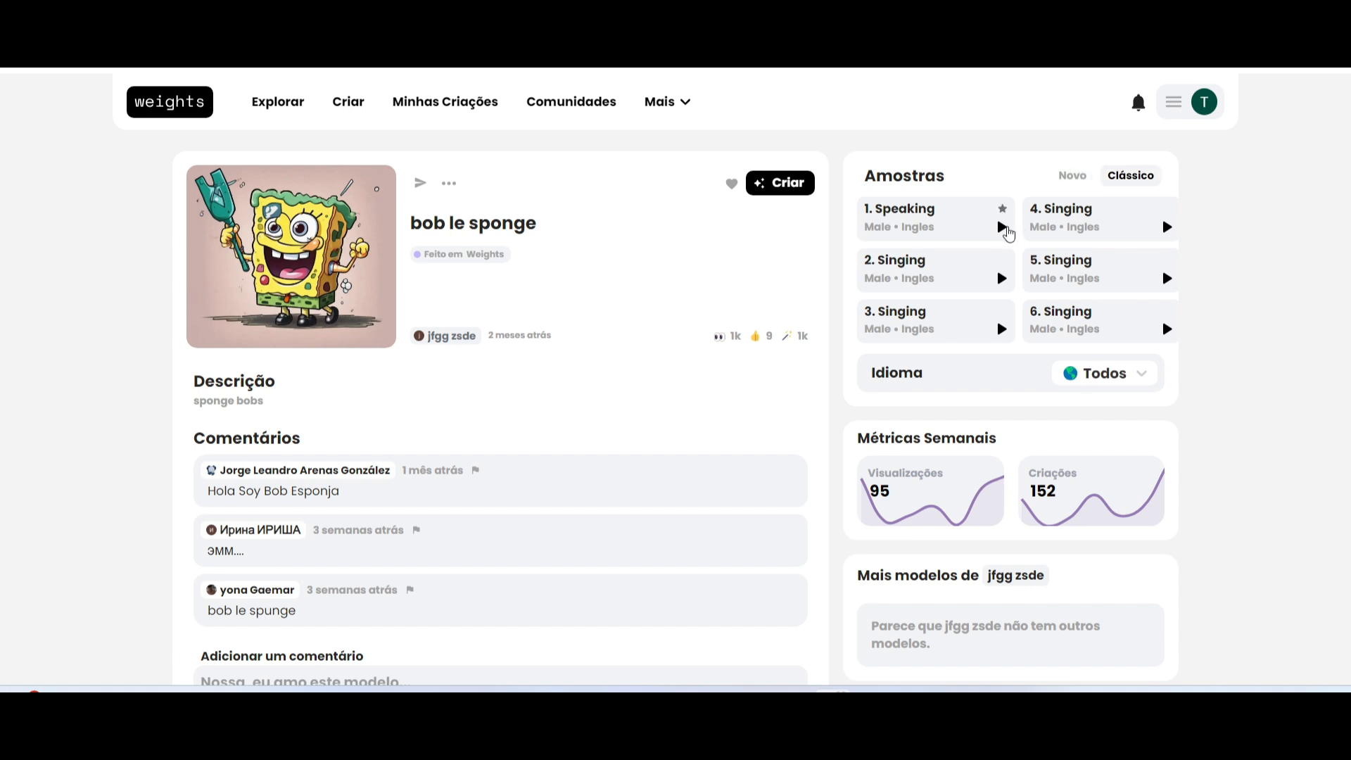
left_click(1001, 227)
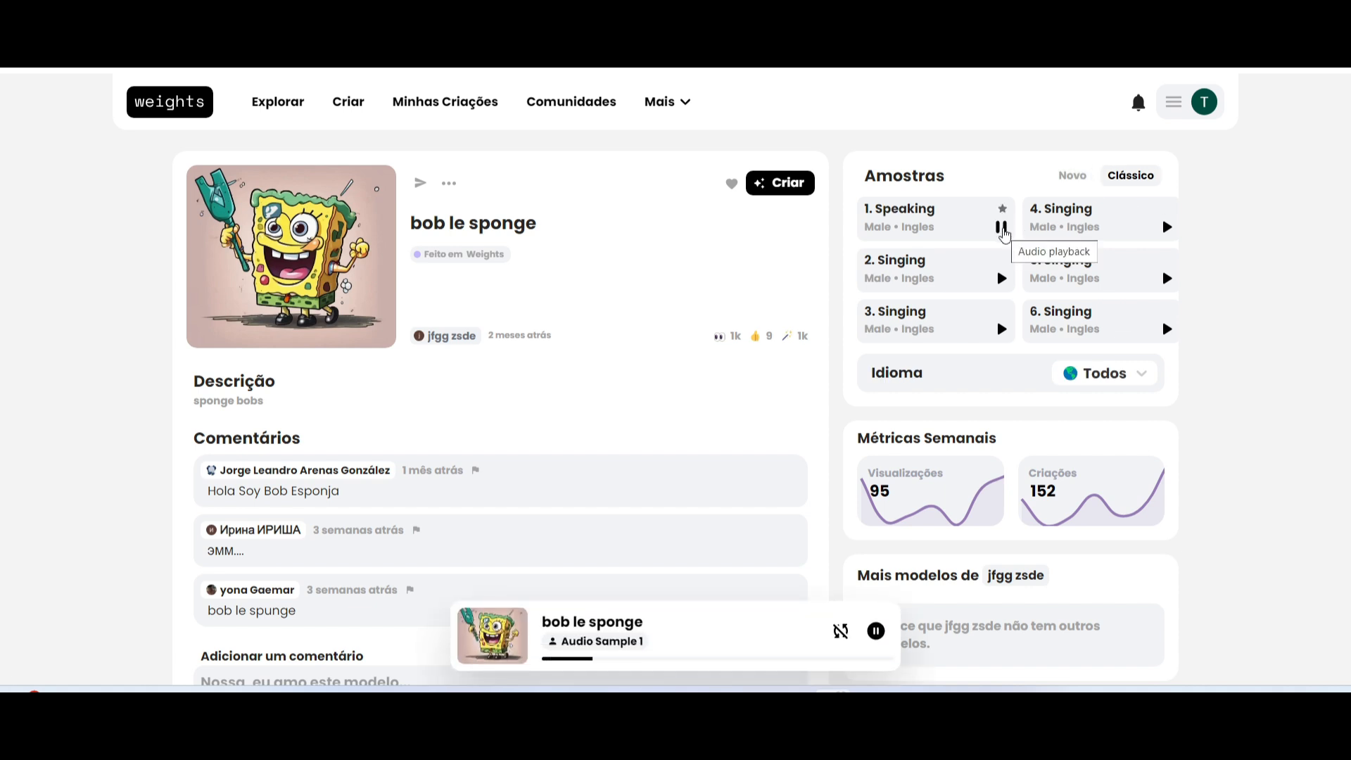
left_click(1002, 229)
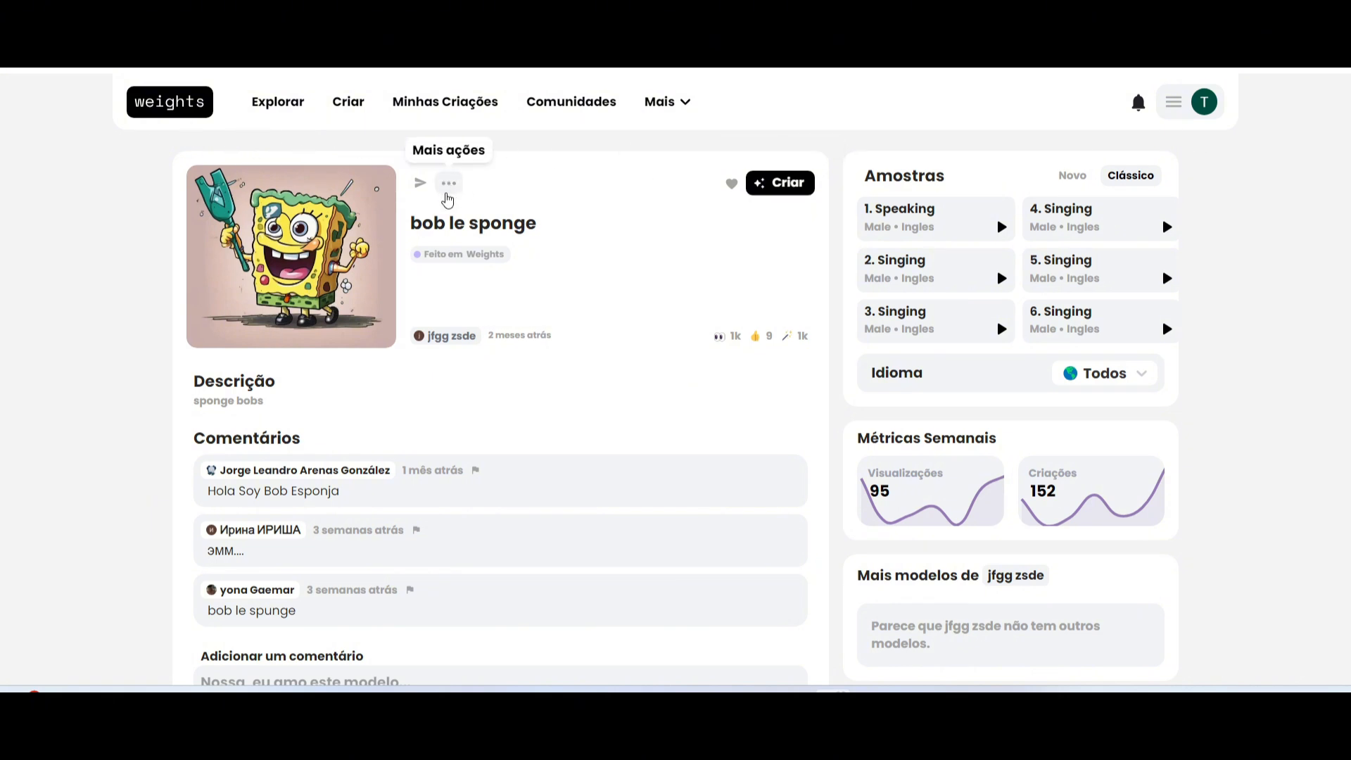
Try to download the bob le sponge model into the D:\Voices\Sponge_Bob folder
left_click(449, 184)
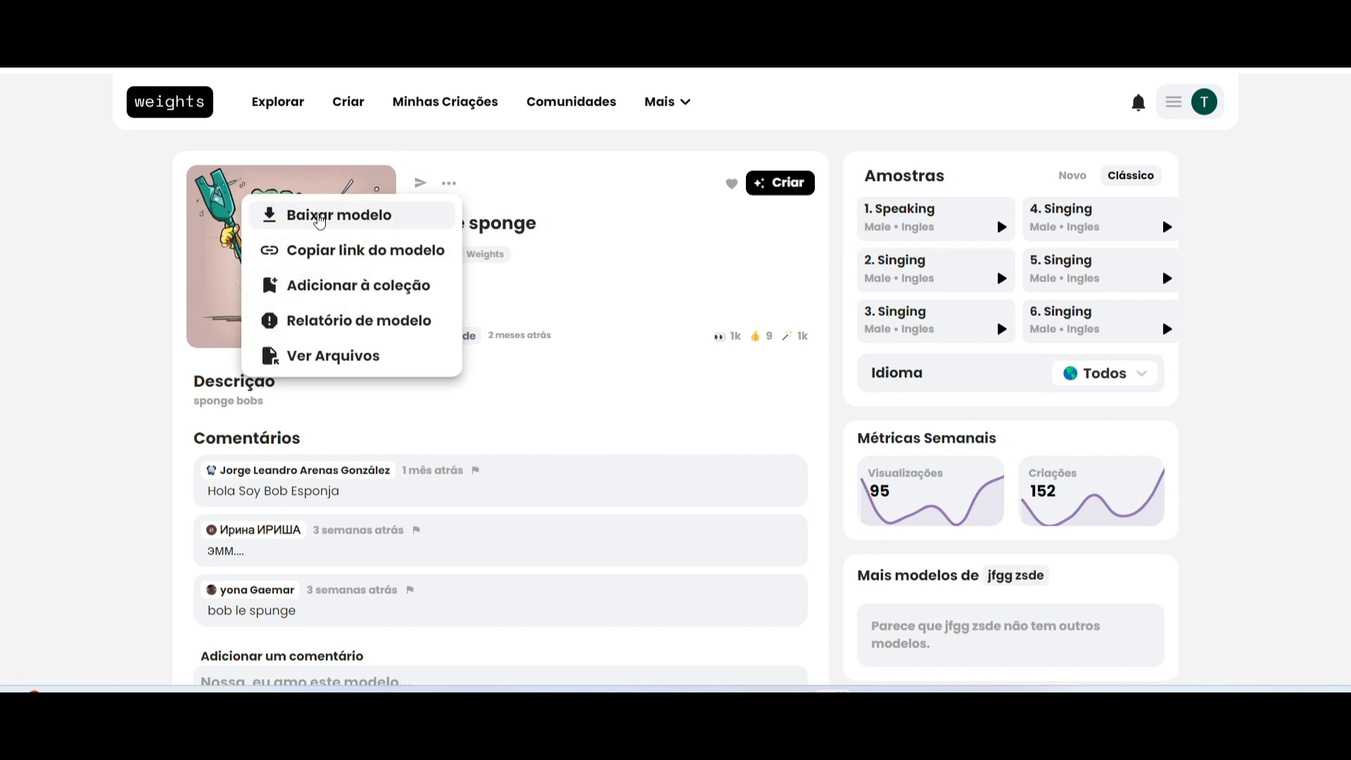
left_click(318, 218)
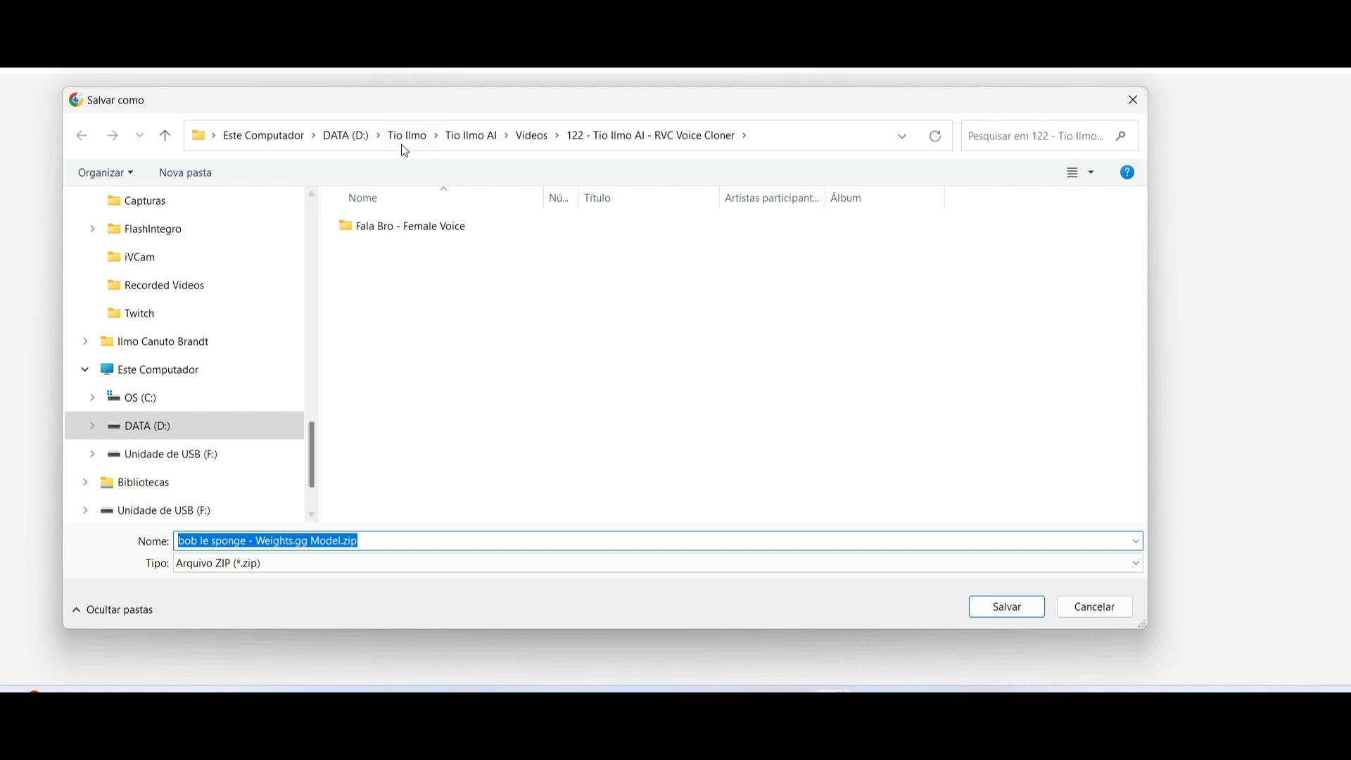
left_click(340, 138)
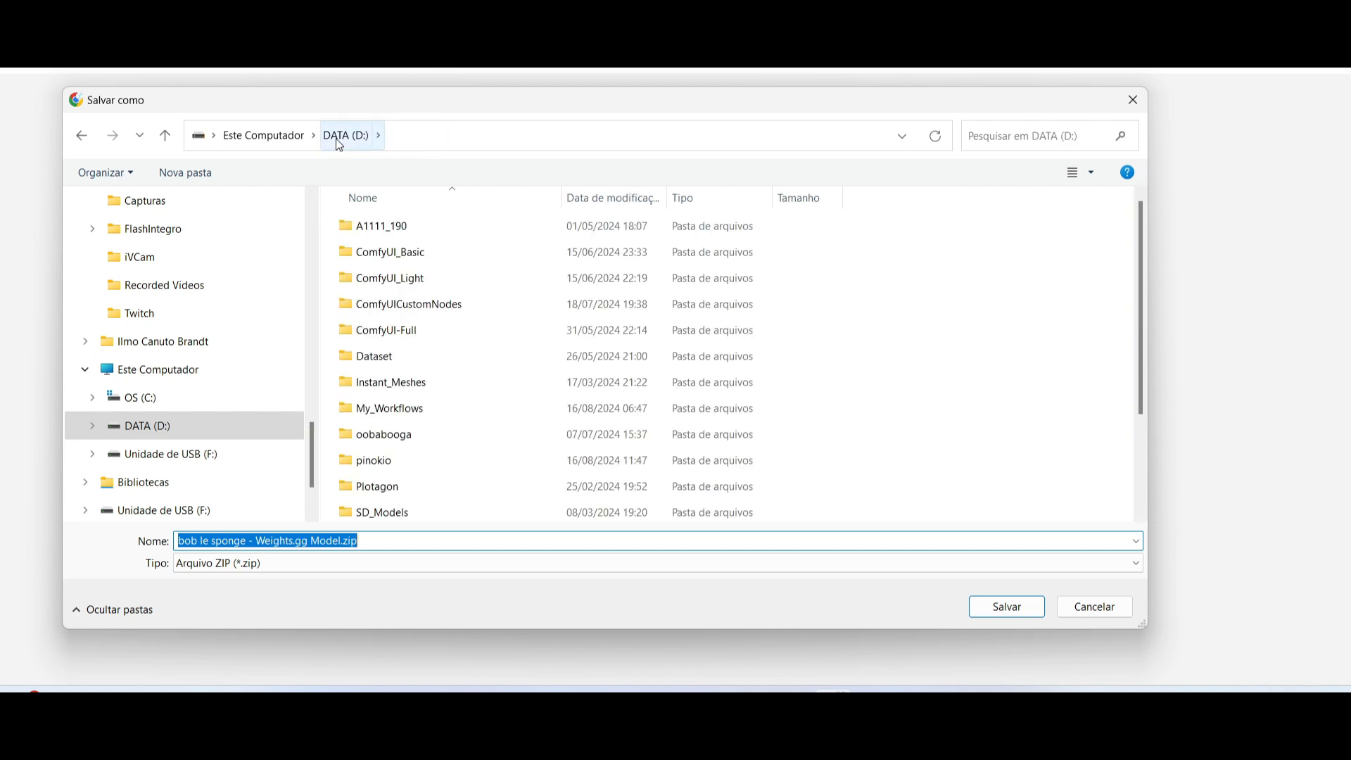
scroll(362, 407, "down", 2)
left_click(368, 514)
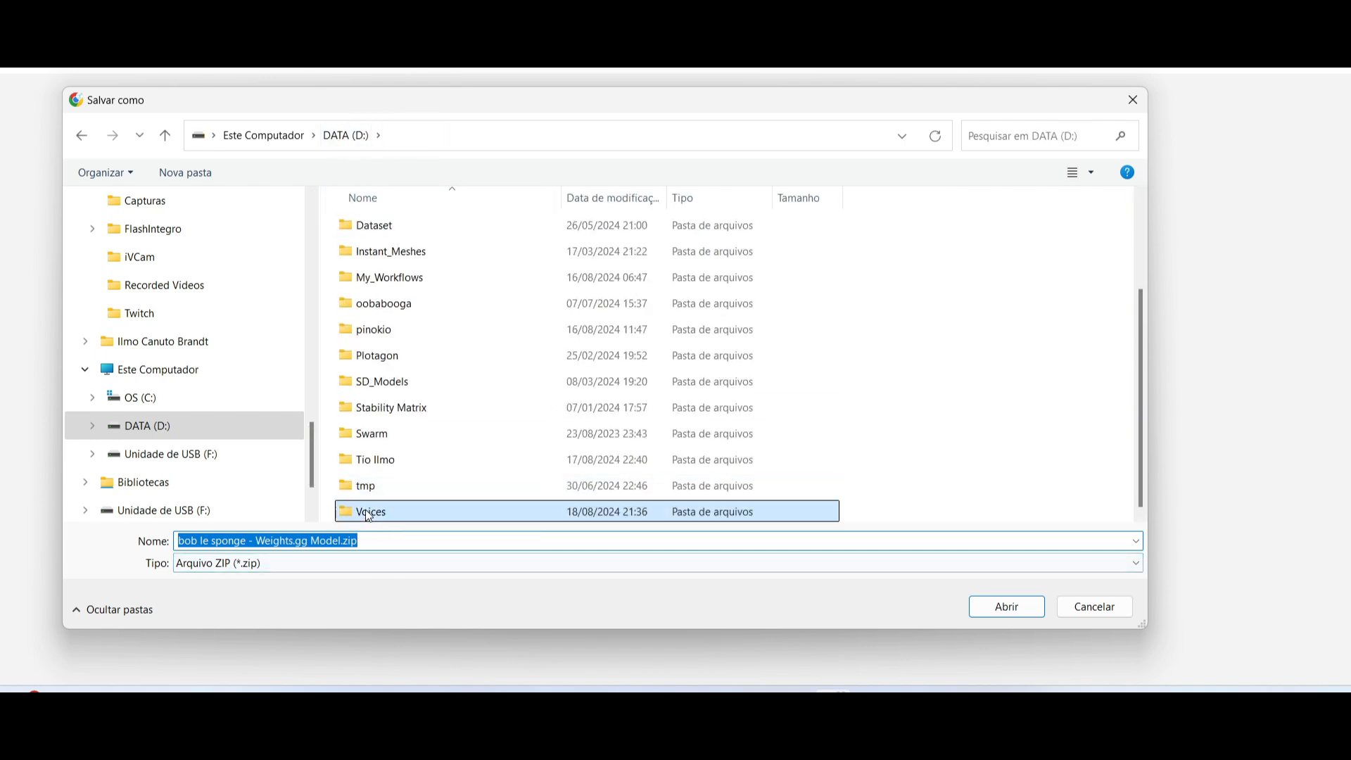
double_click(368, 513)
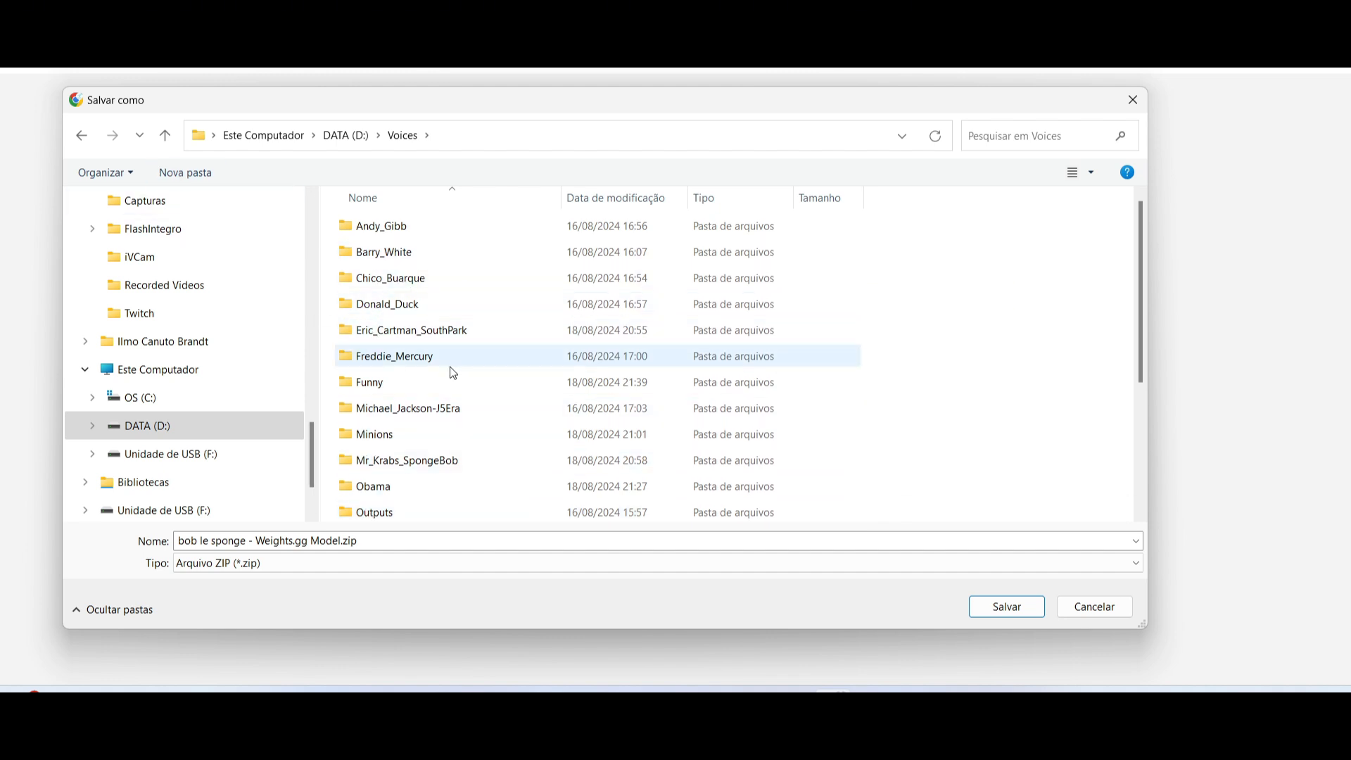
scroll(453, 372, "down", 3)
double_click(387, 461)
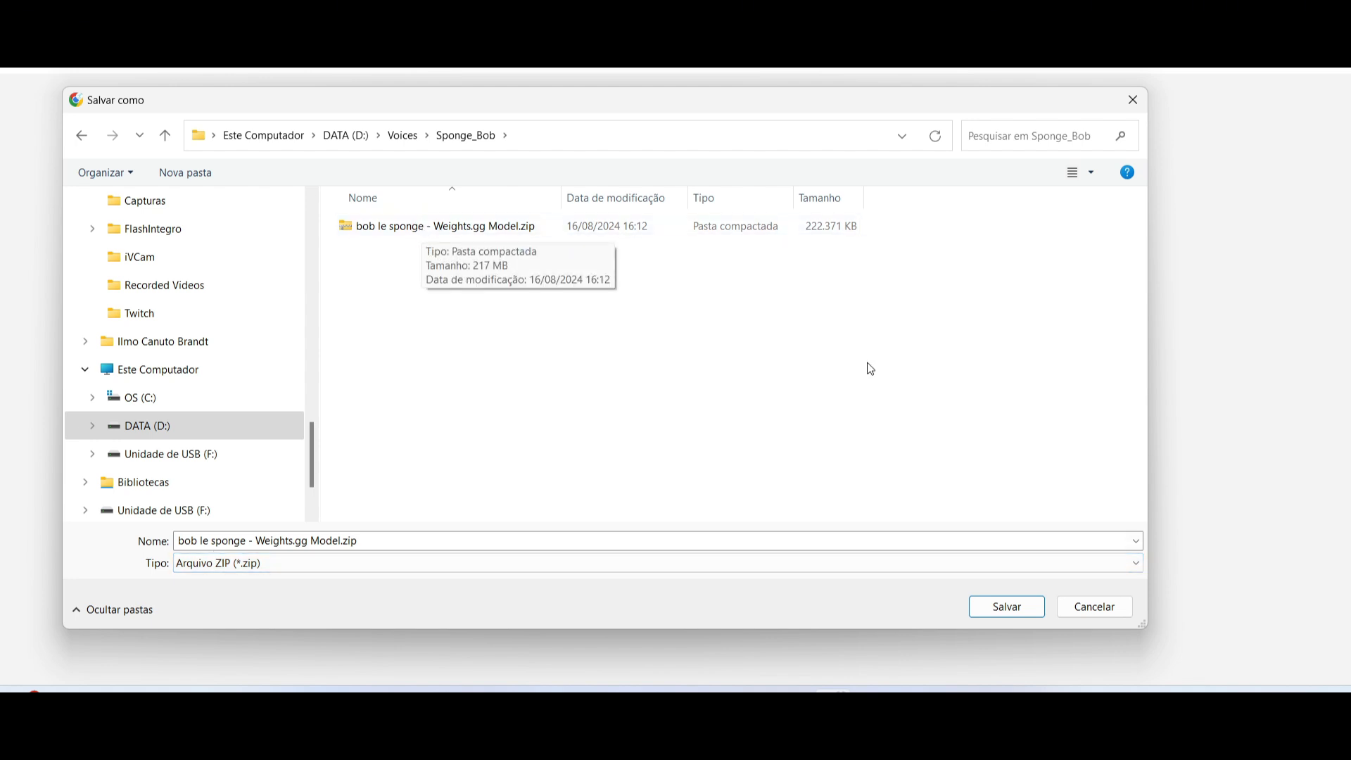
left_click(1106, 609)
Switch to File Explorer and extract bob le sponge - Weights.gg Model.zip from D:\Voices\Sponge_Bob into the suggested folder
mouse_move(678, 702)
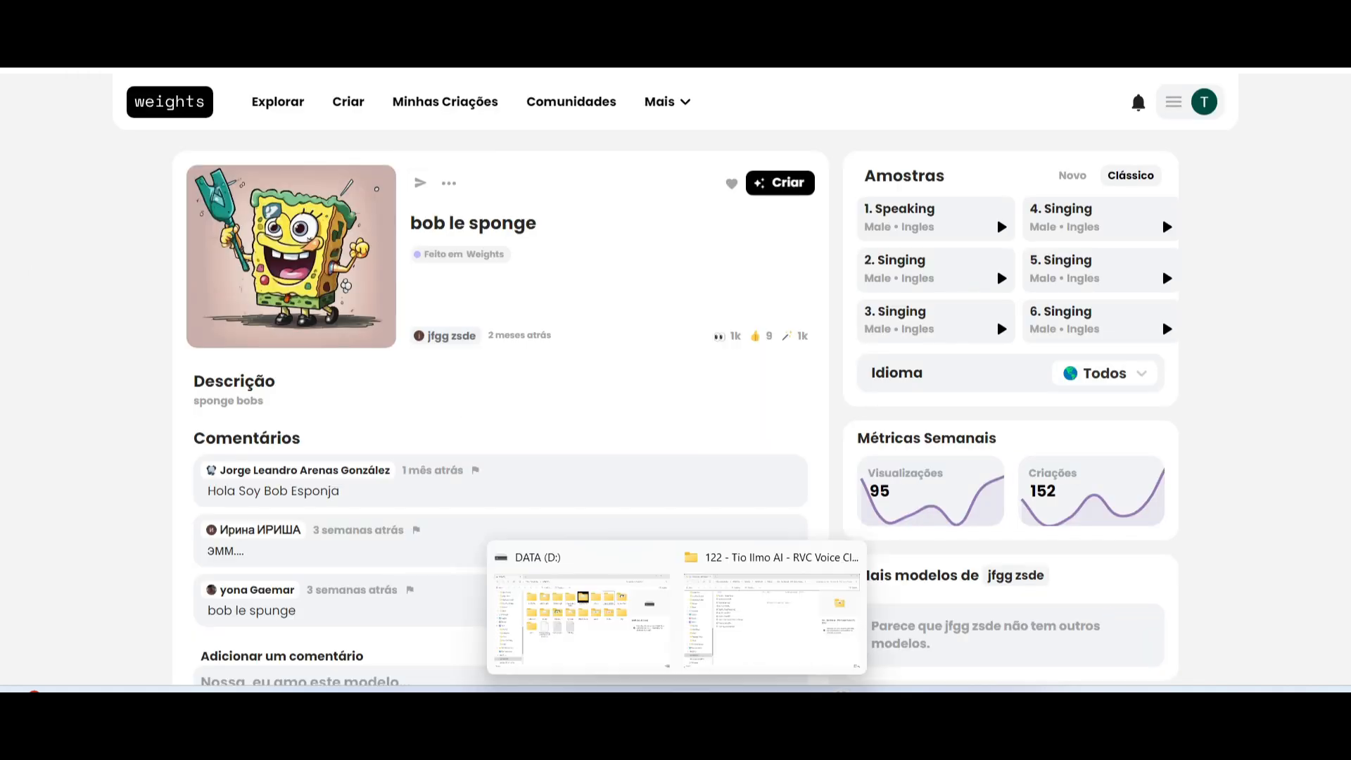
left_click(576, 616)
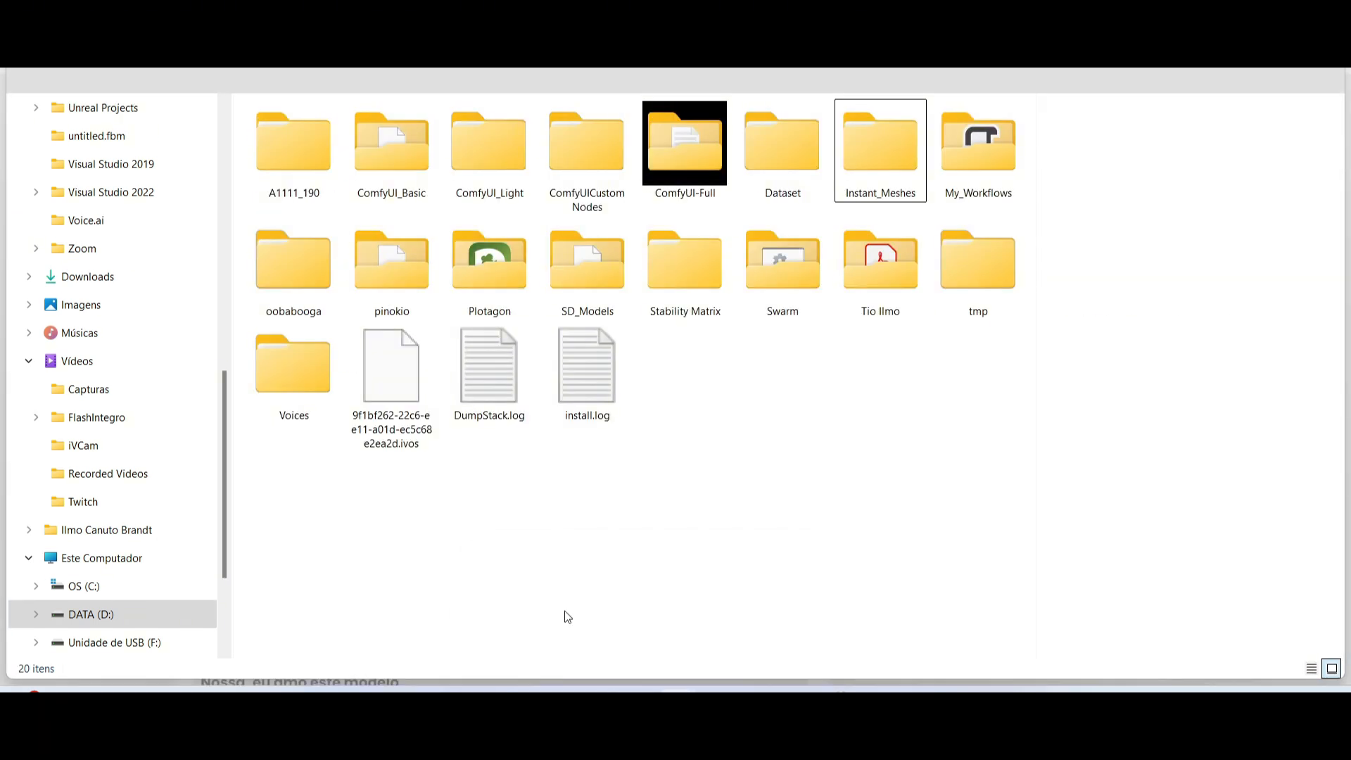
double_click(294, 373)
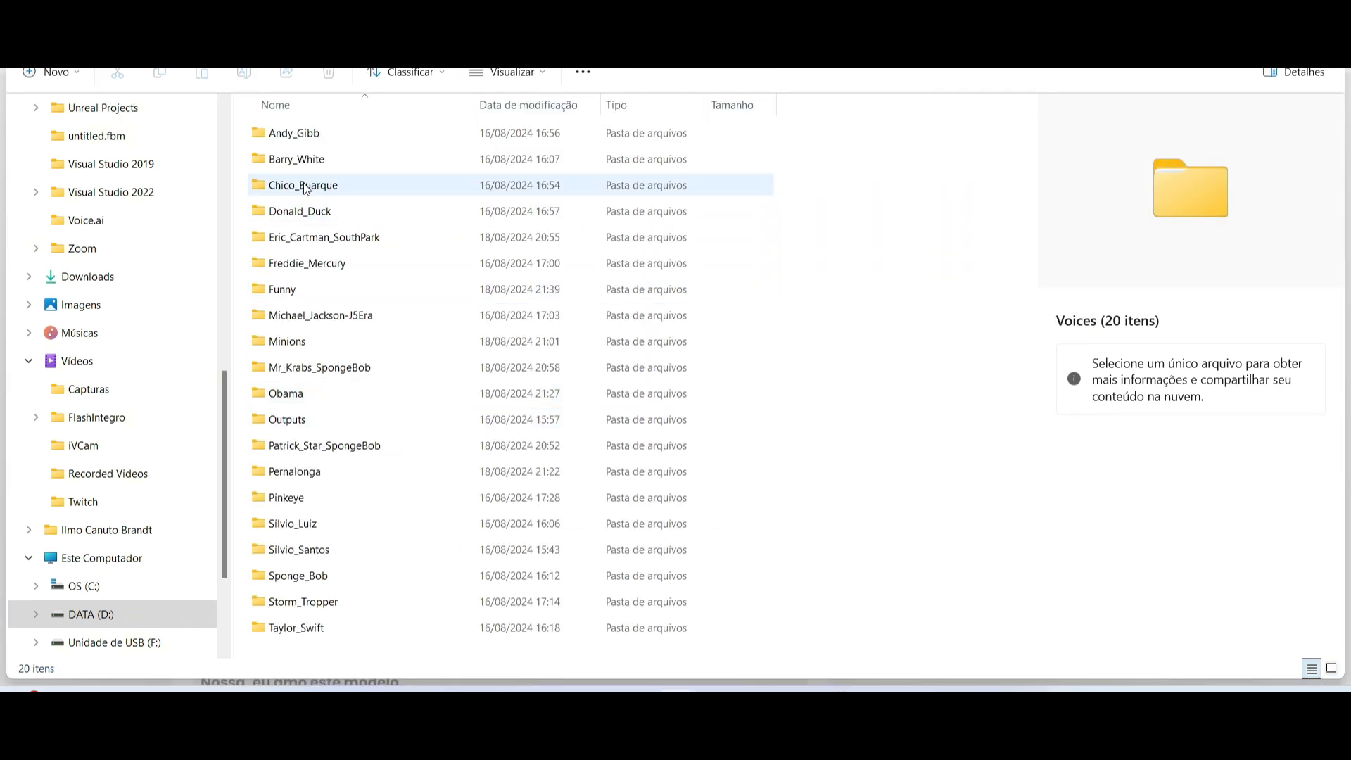
double_click(302, 576)
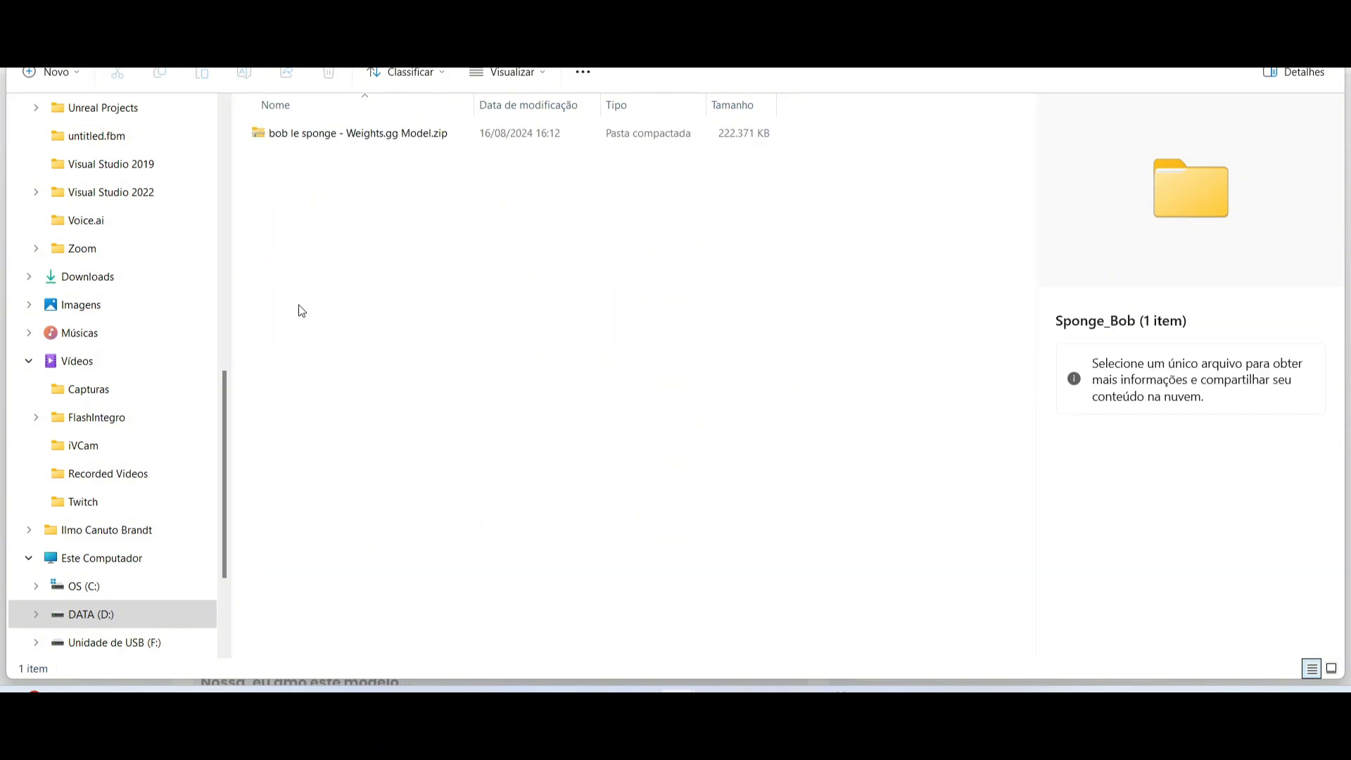
left_click(313, 135)
right_click(314, 135)
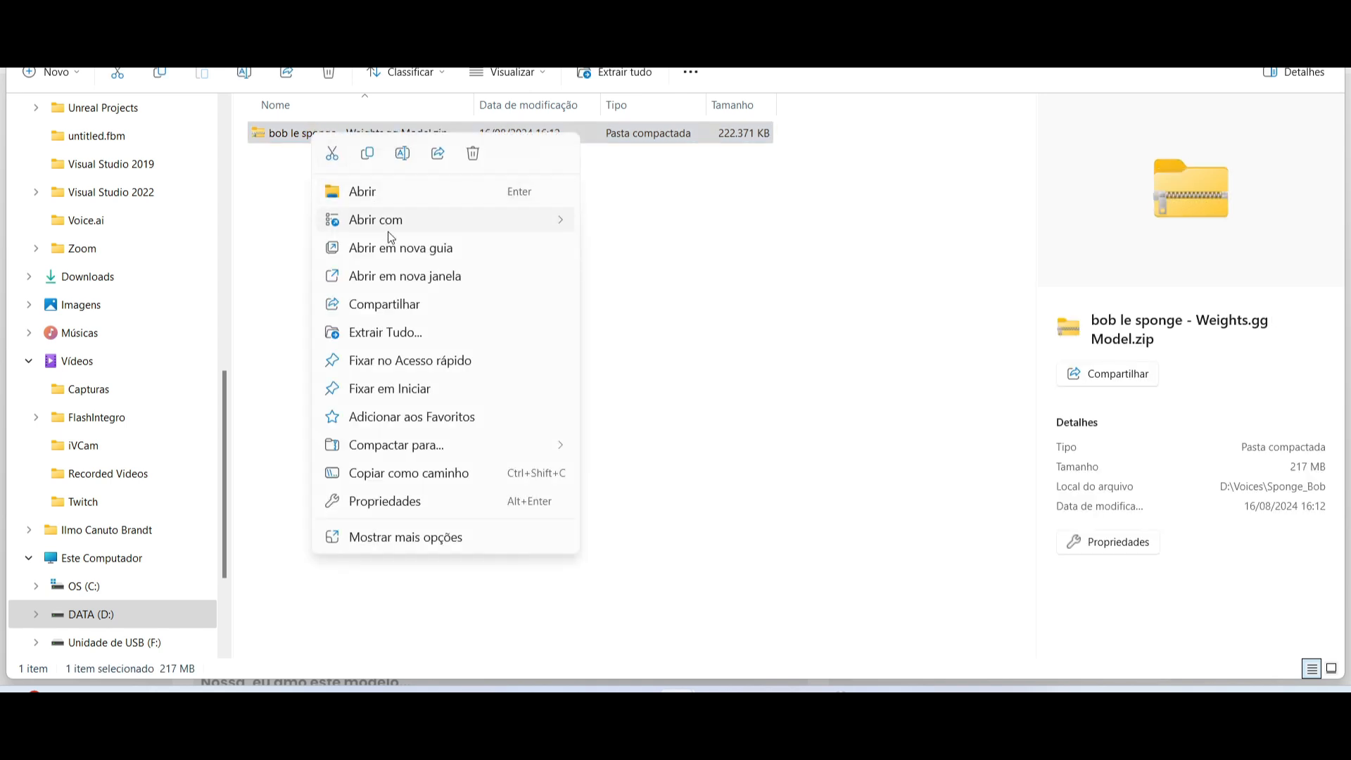
left_click(375, 333)
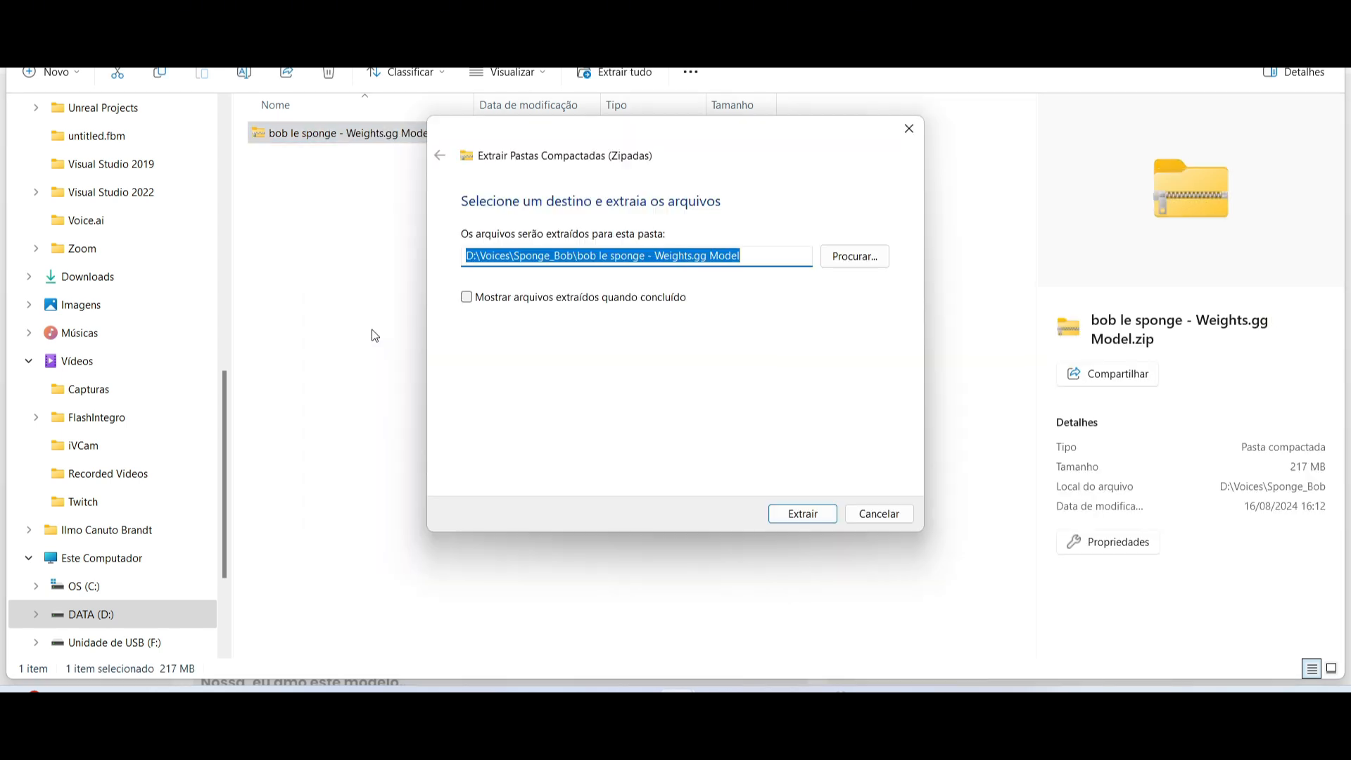
left_click(814, 519)
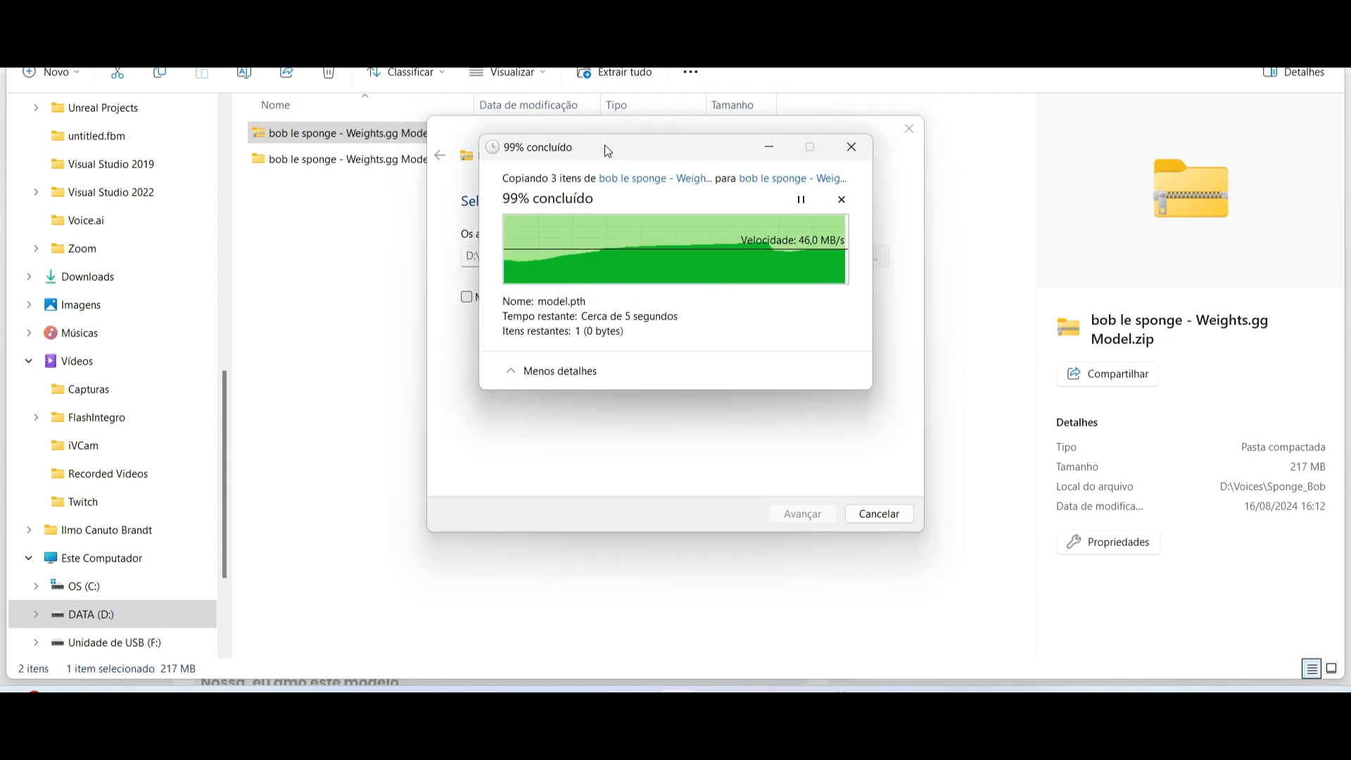
Open the extracted model folder and rename both model.index and model.pth together as Sponge Bob, keeping their extensions
double_click(315, 161)
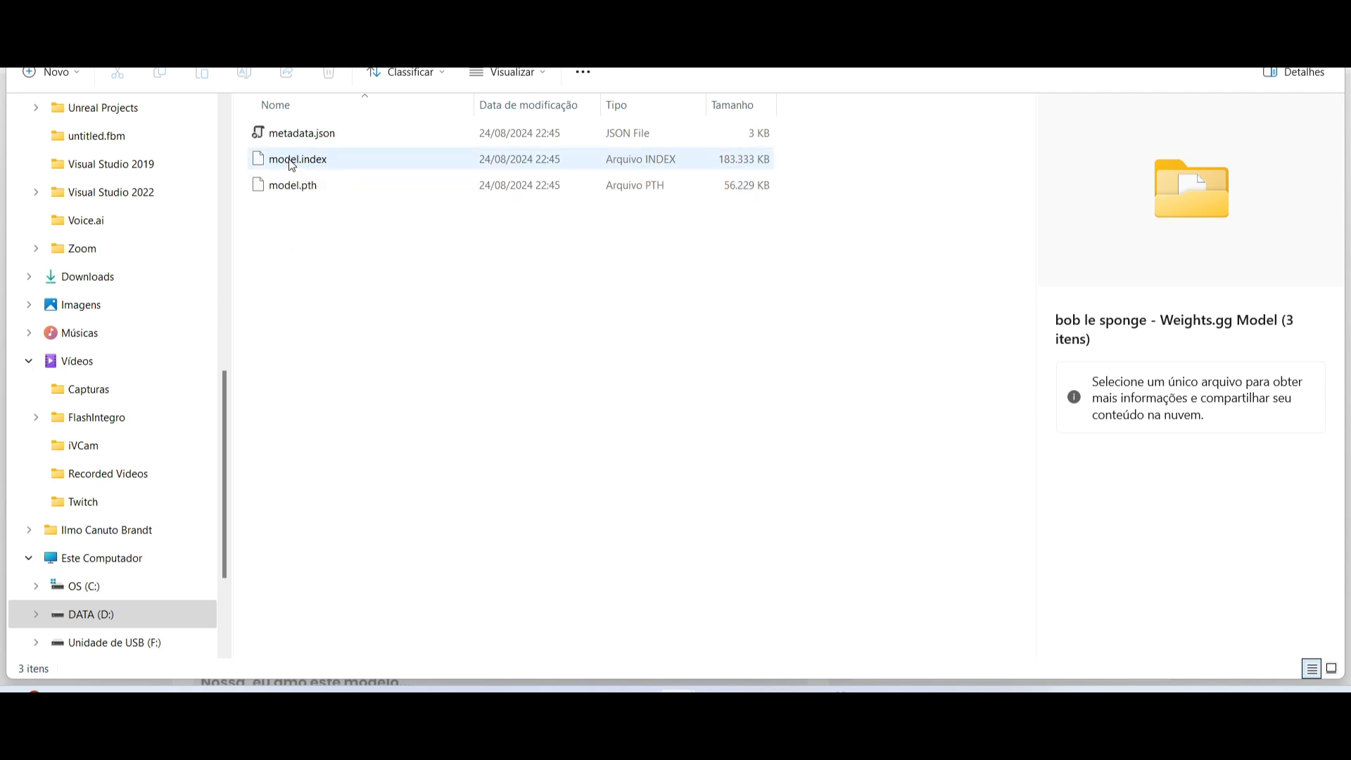
left_click(290, 163)
left_click(294, 190, "shift")
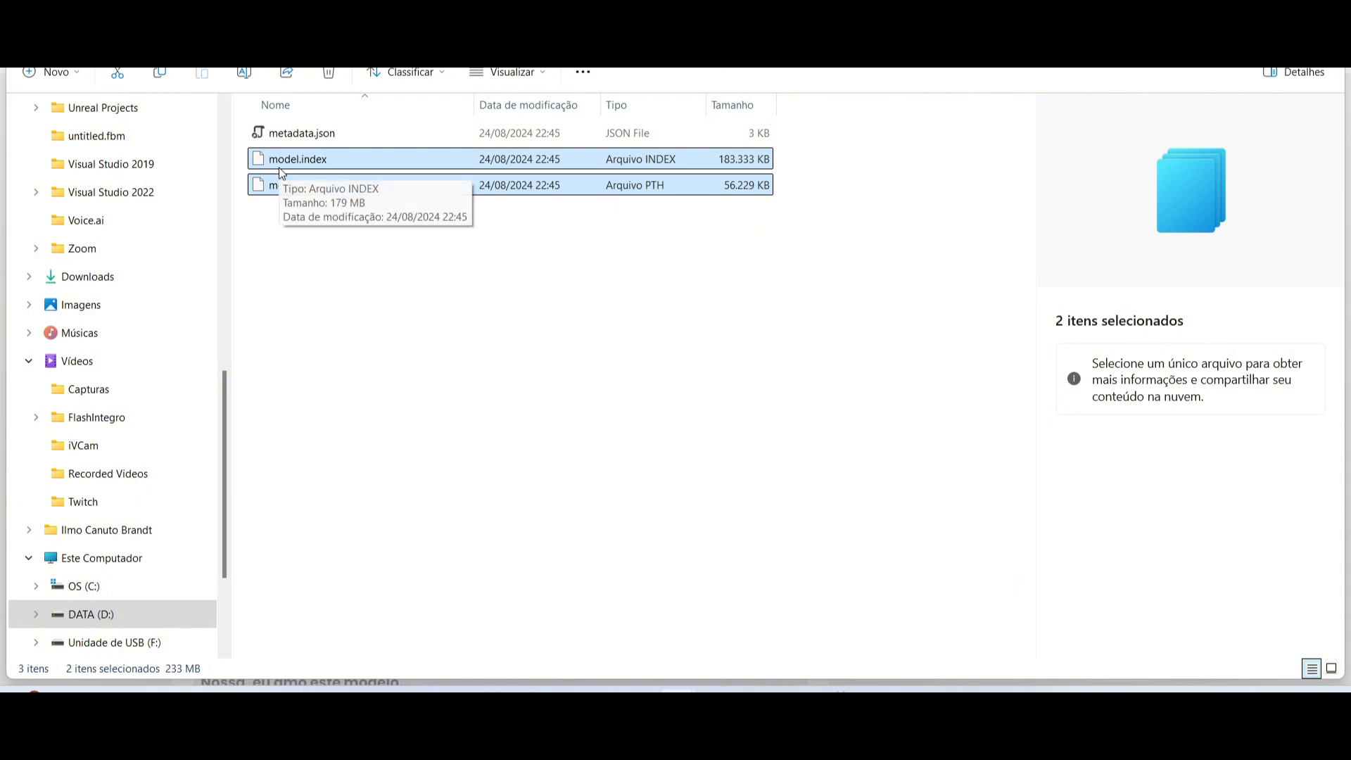
key("F2")
type("Spong")
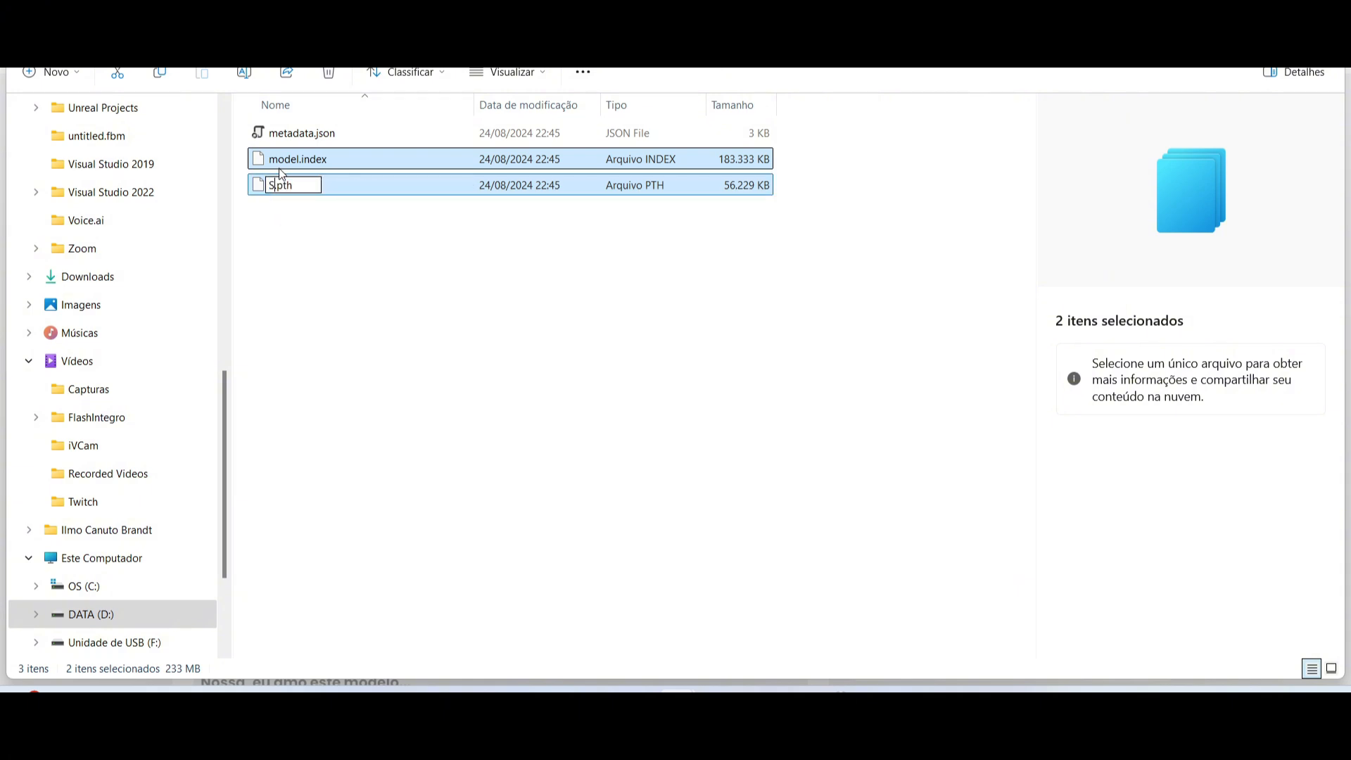
type("e Bob")
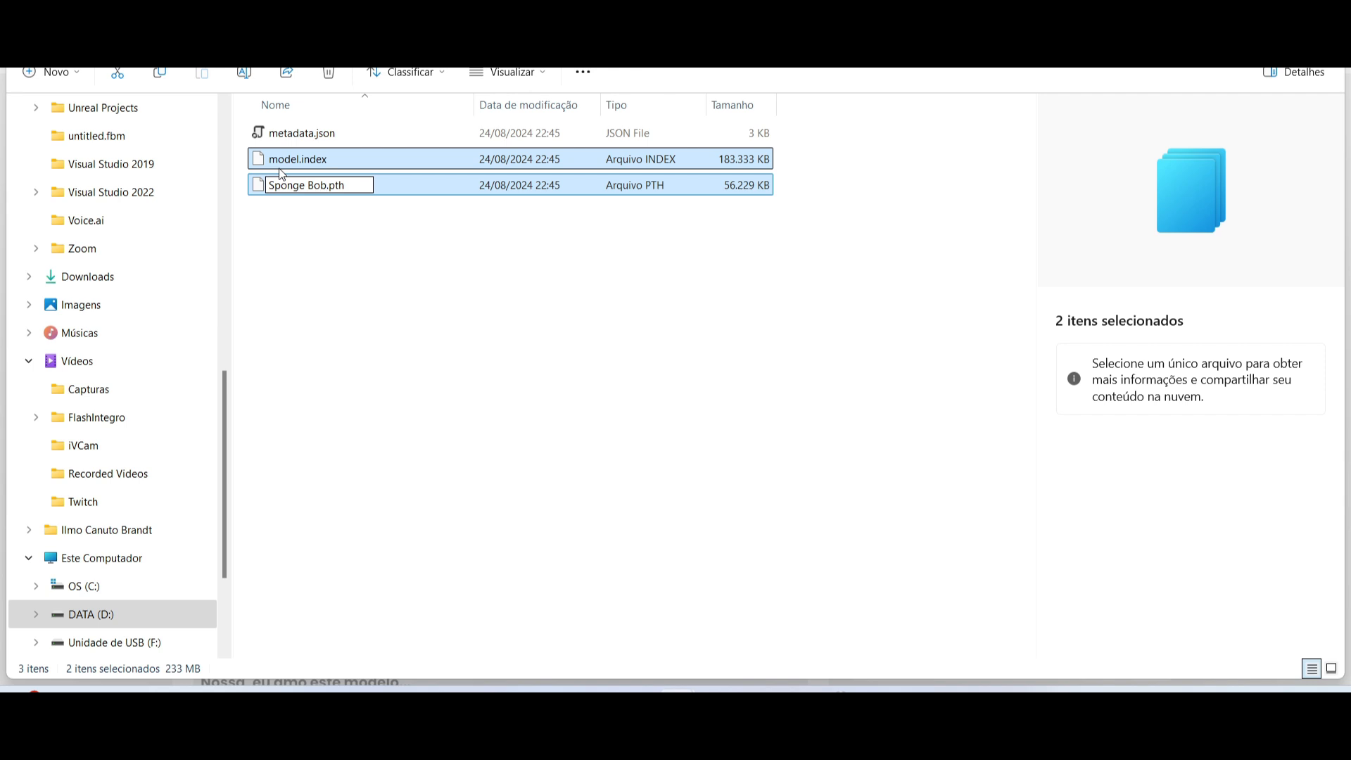
key("Return")
Rename the index and pth files together as Sponge_Bob, replacing the space with an underscore
left_click(320, 186)
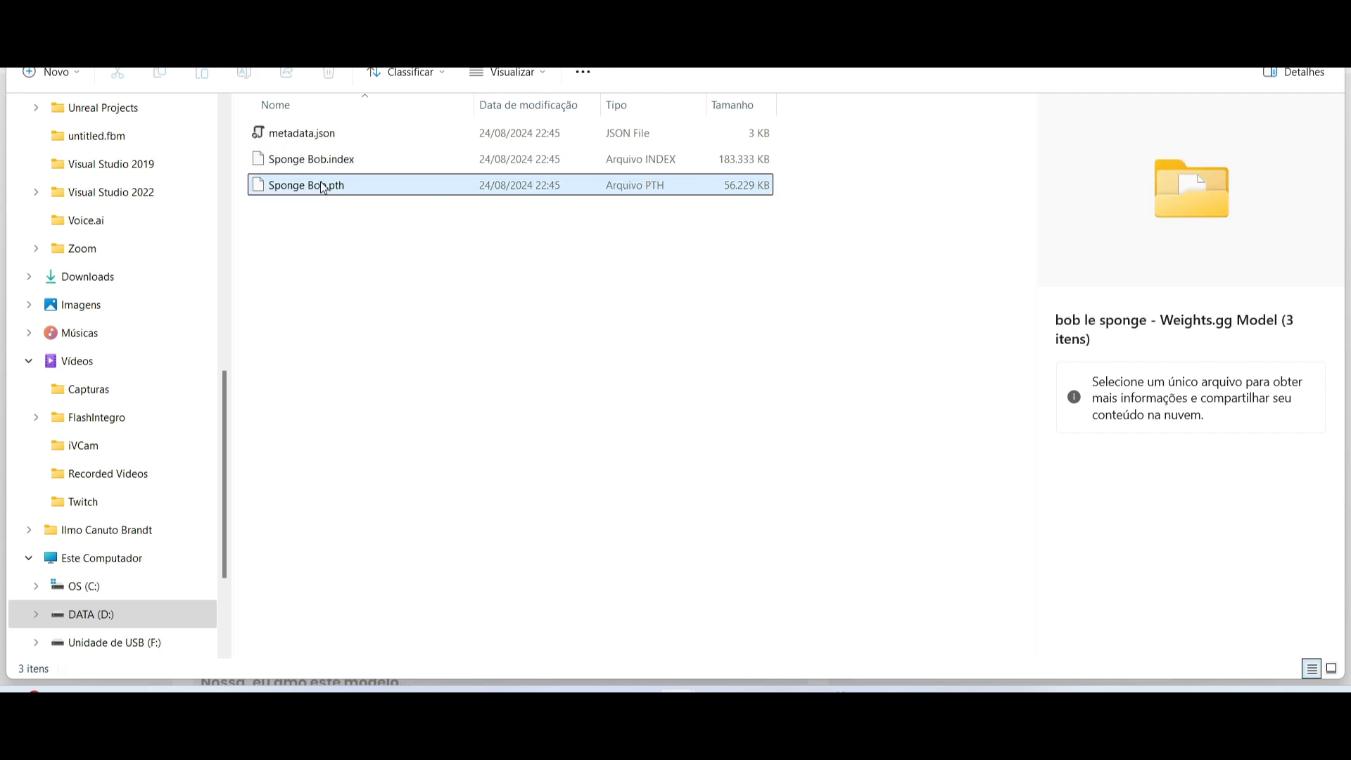
left_click(322, 163)
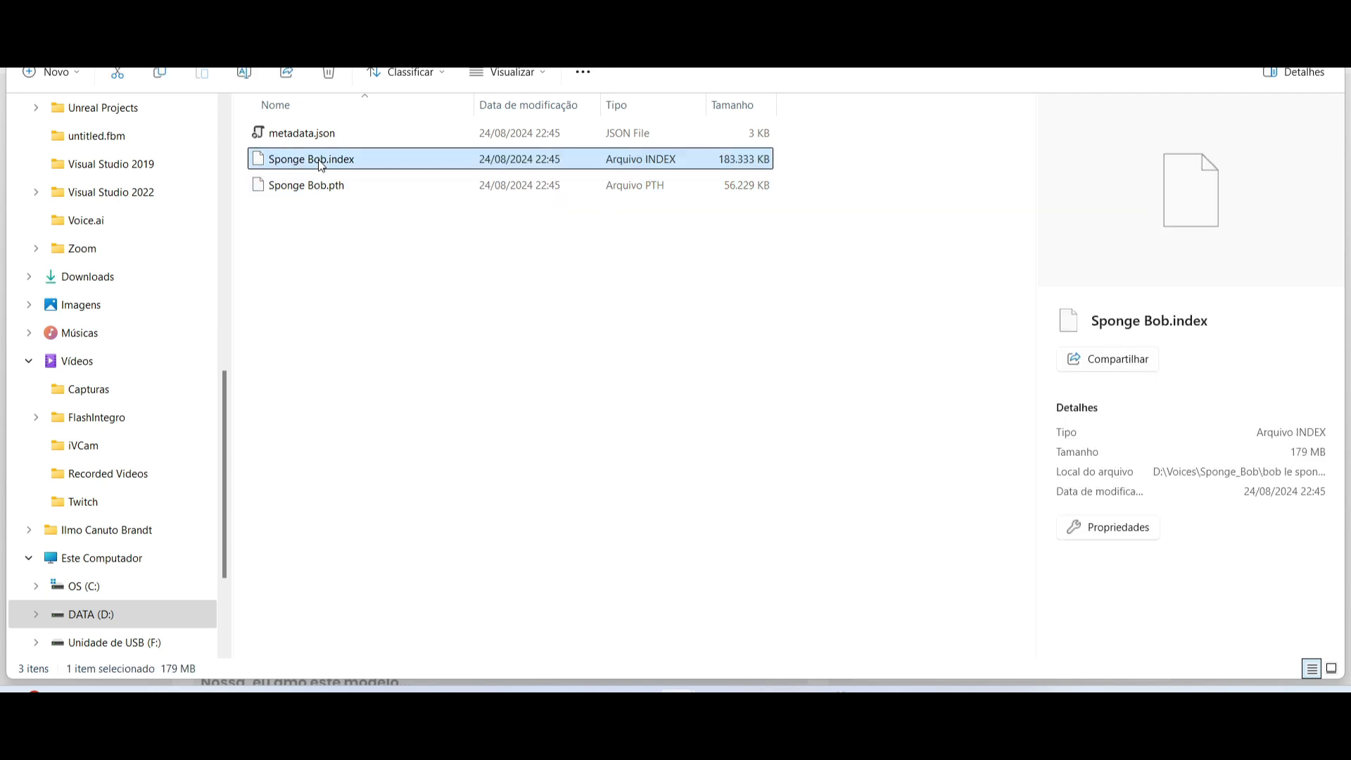
left_click(306, 196)
left_click(303, 193)
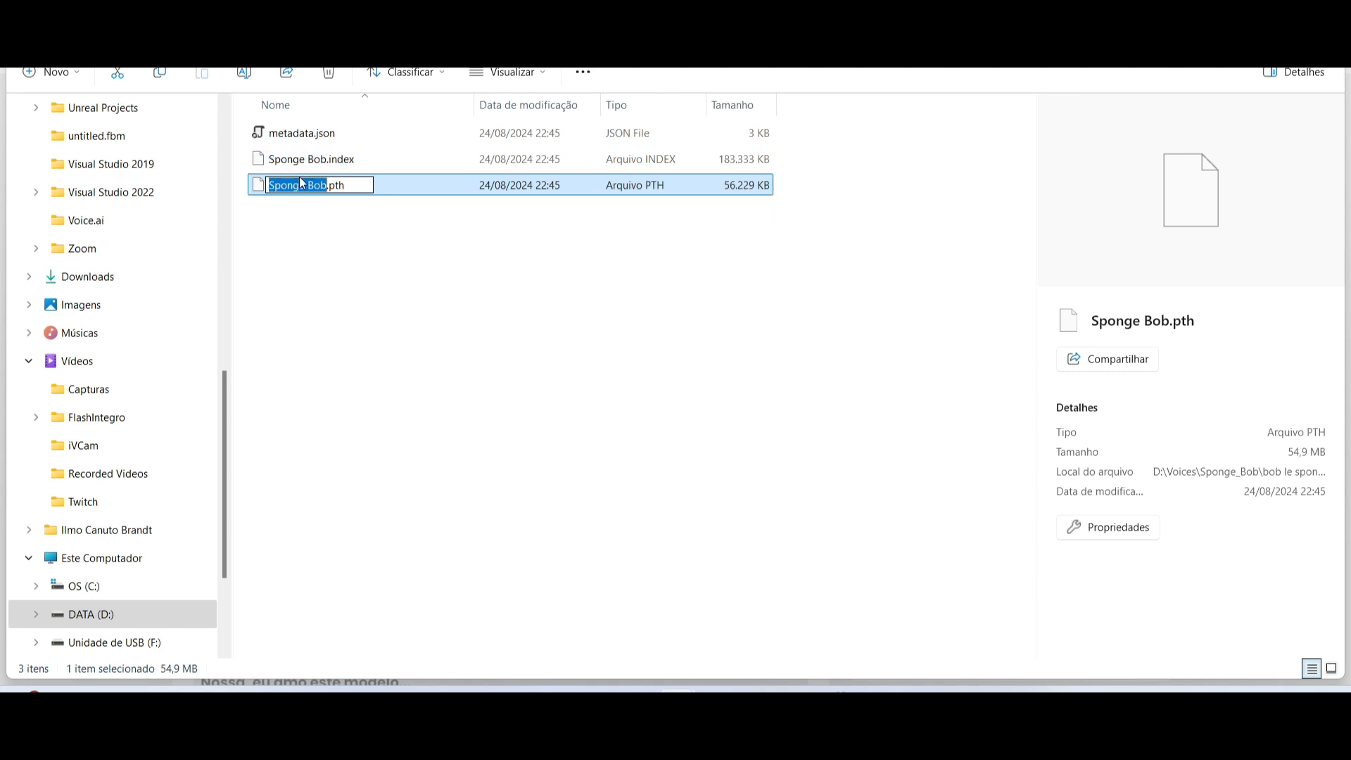
left_click(301, 162)
left_click(299, 186, "ctrl")
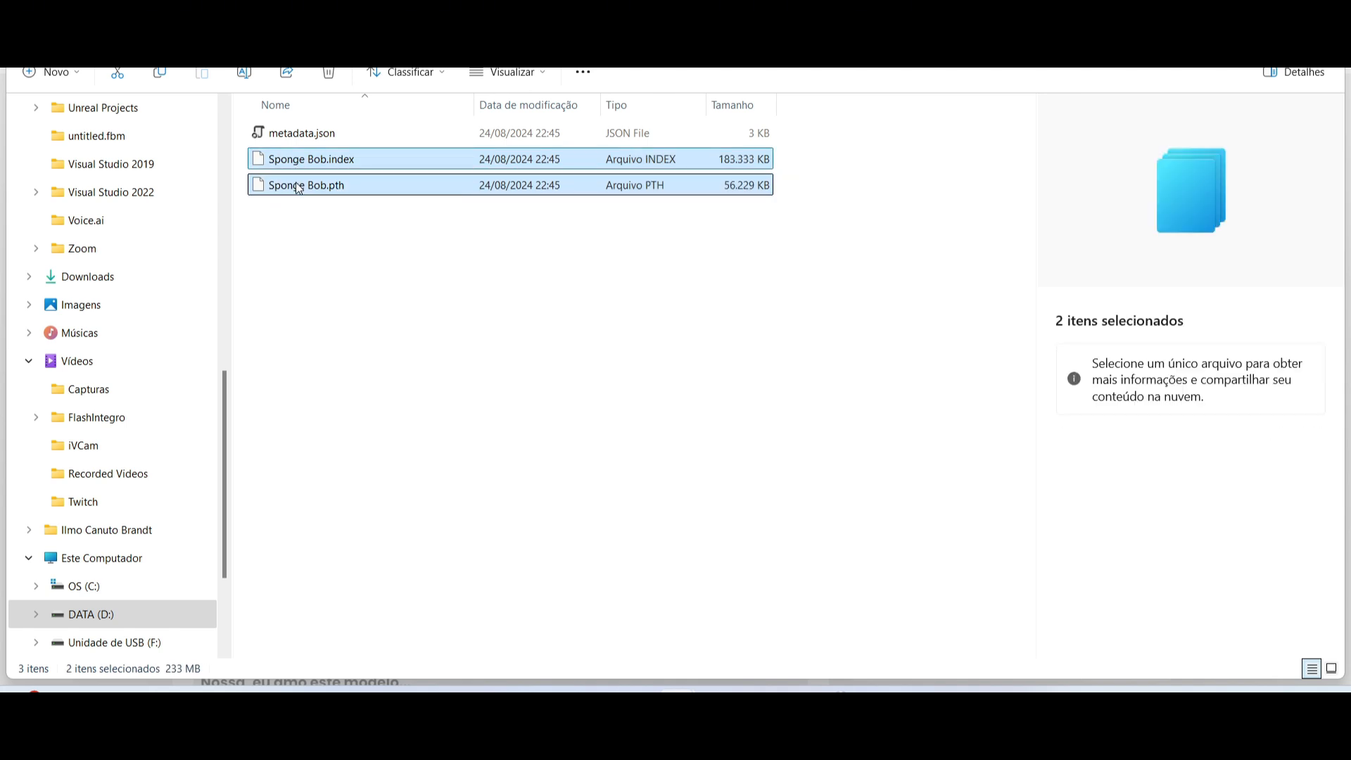
left_click(298, 187)
left_click(304, 187)
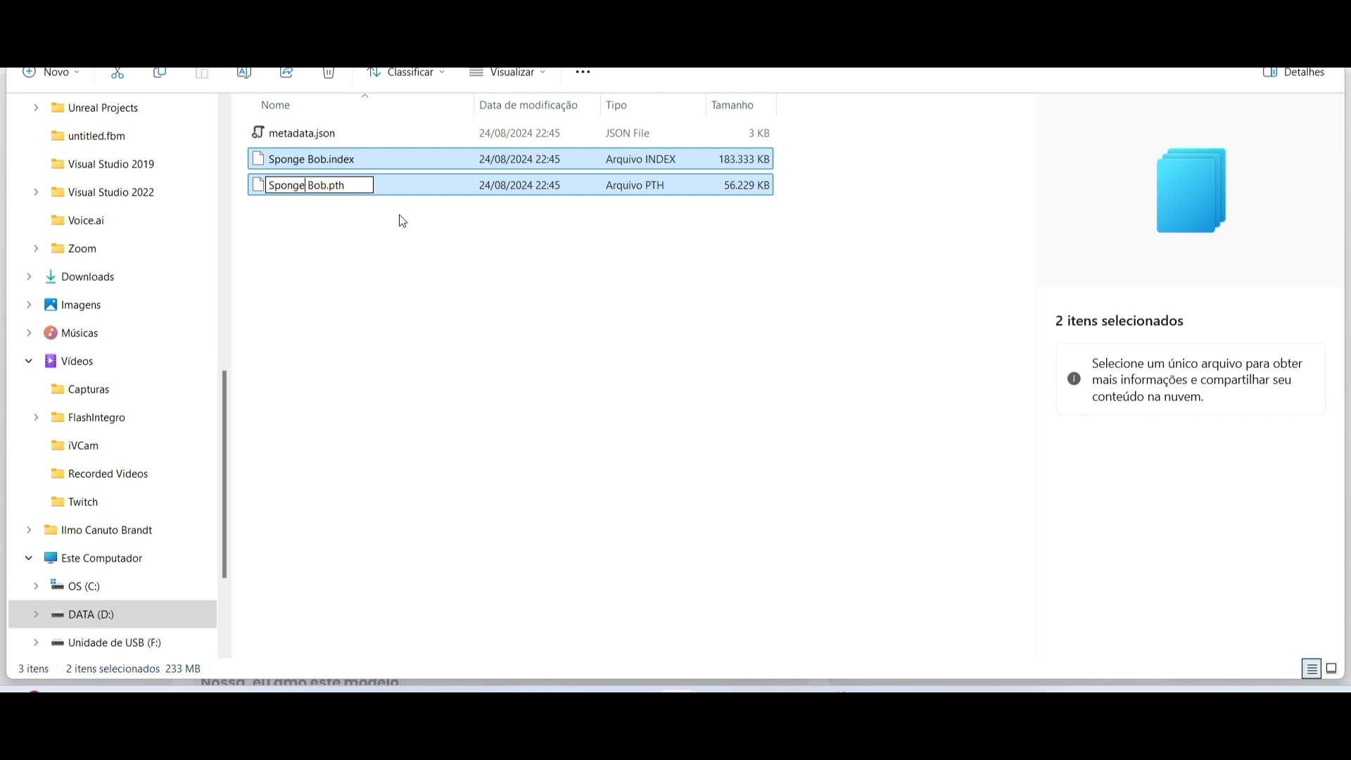
type("_")
key("Delete")
key("Return")
left_click(314, 241)
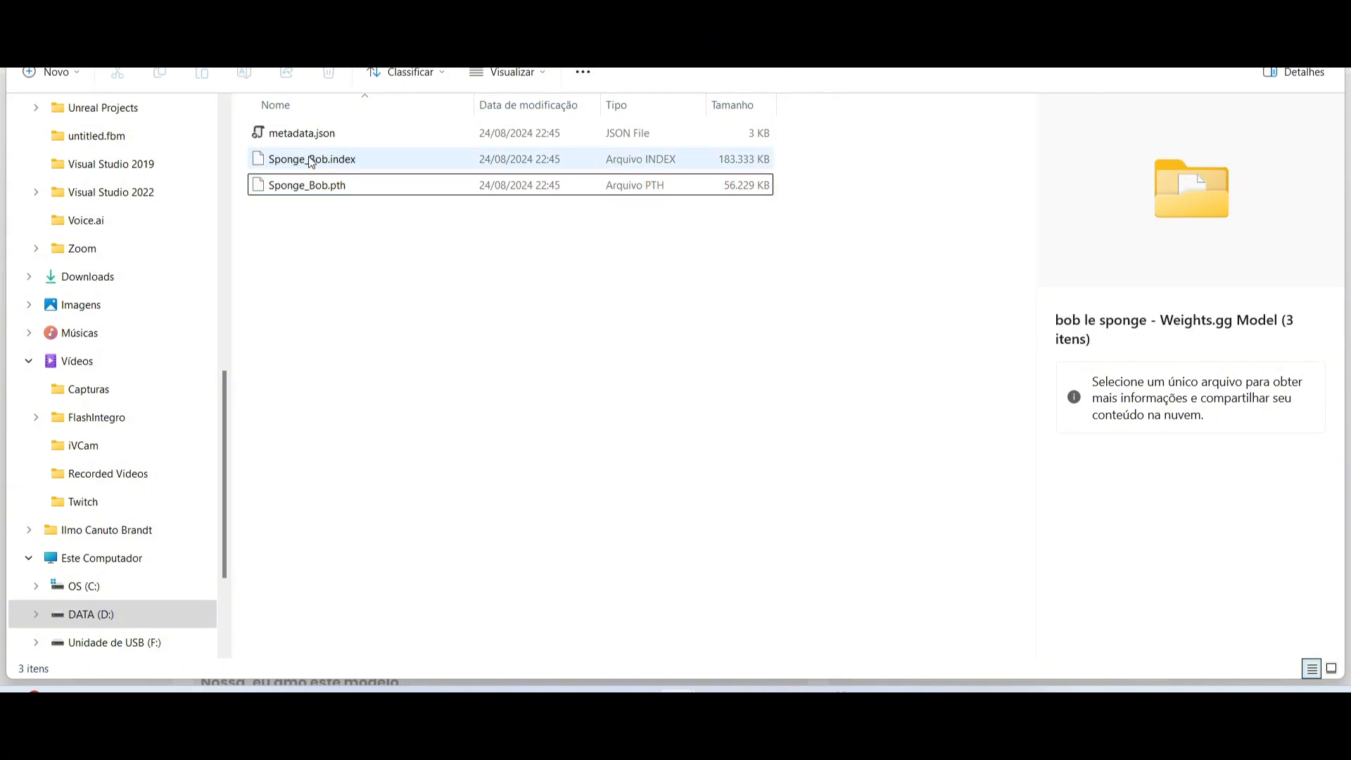
left_click(309, 159)
left_click(312, 191)
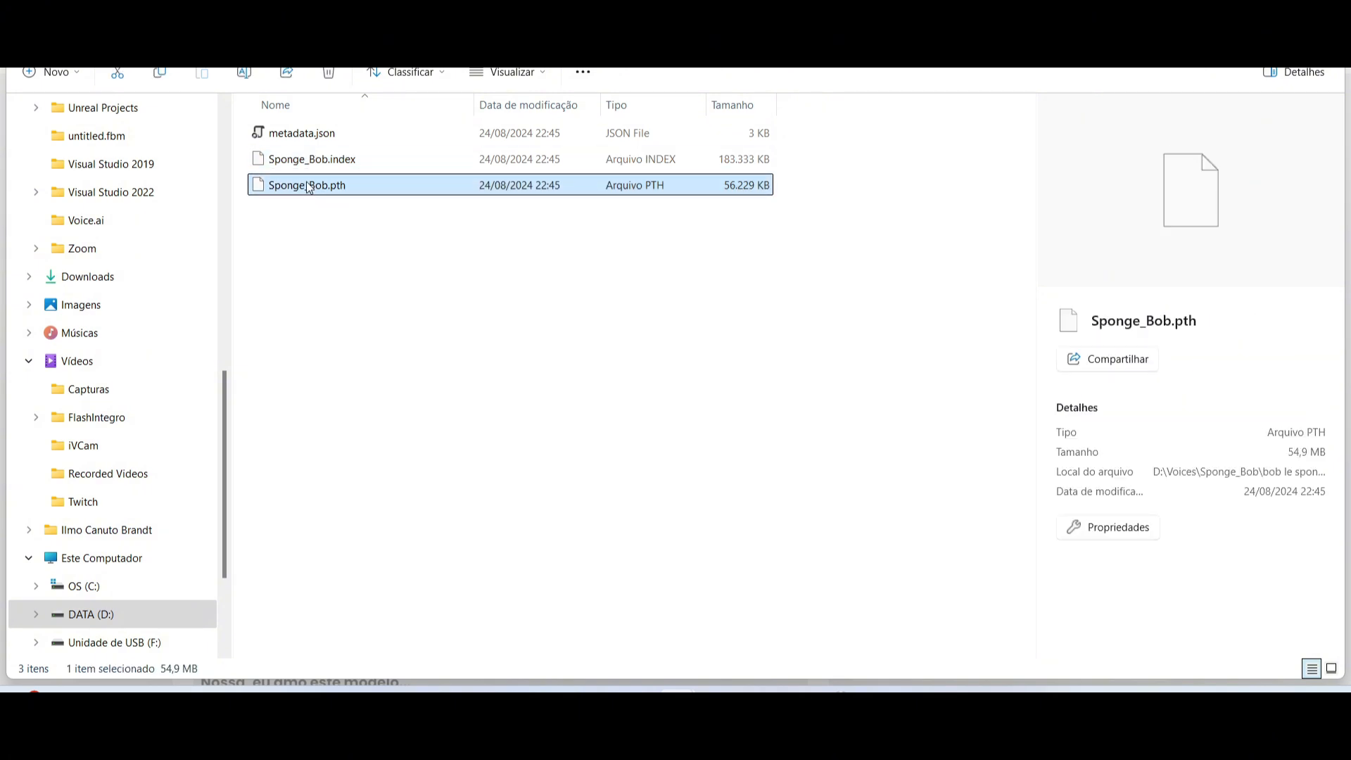
left_click(301, 166)
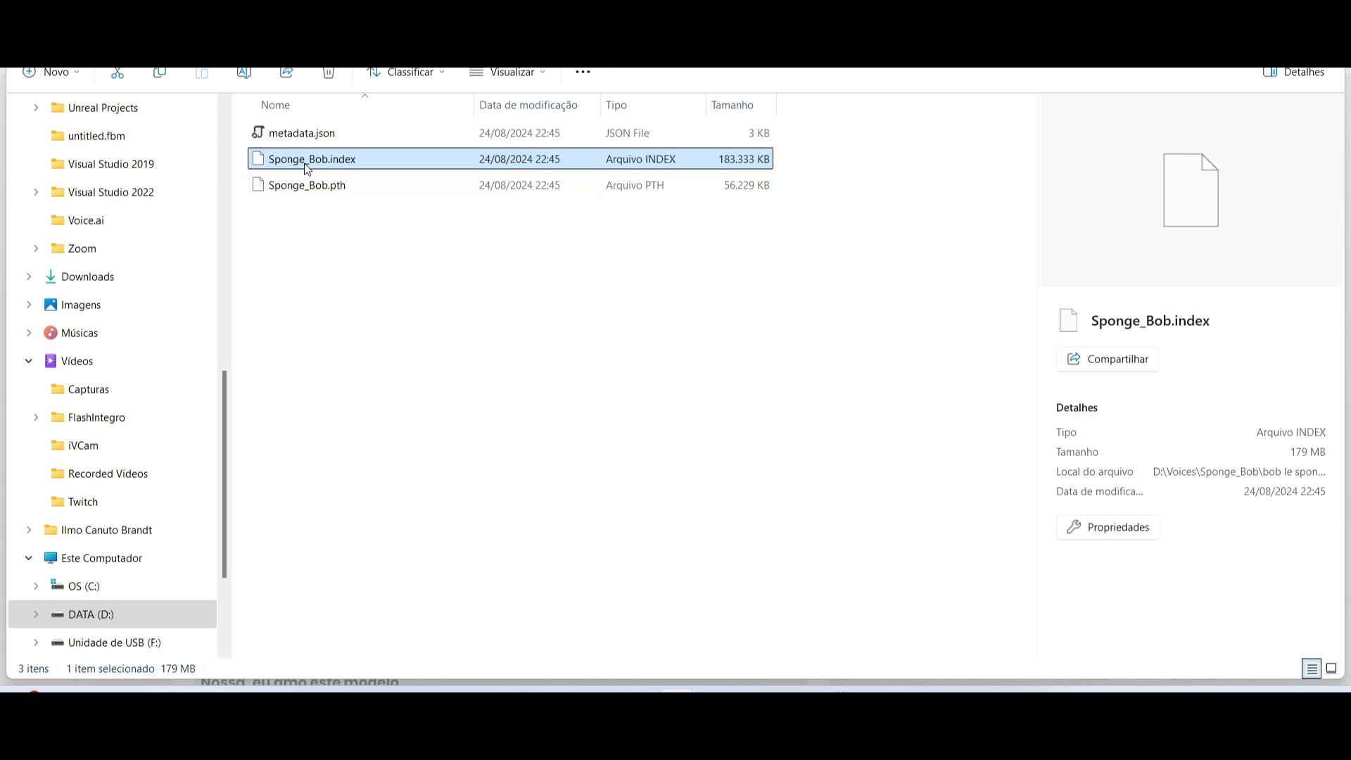
left_click(307, 190)
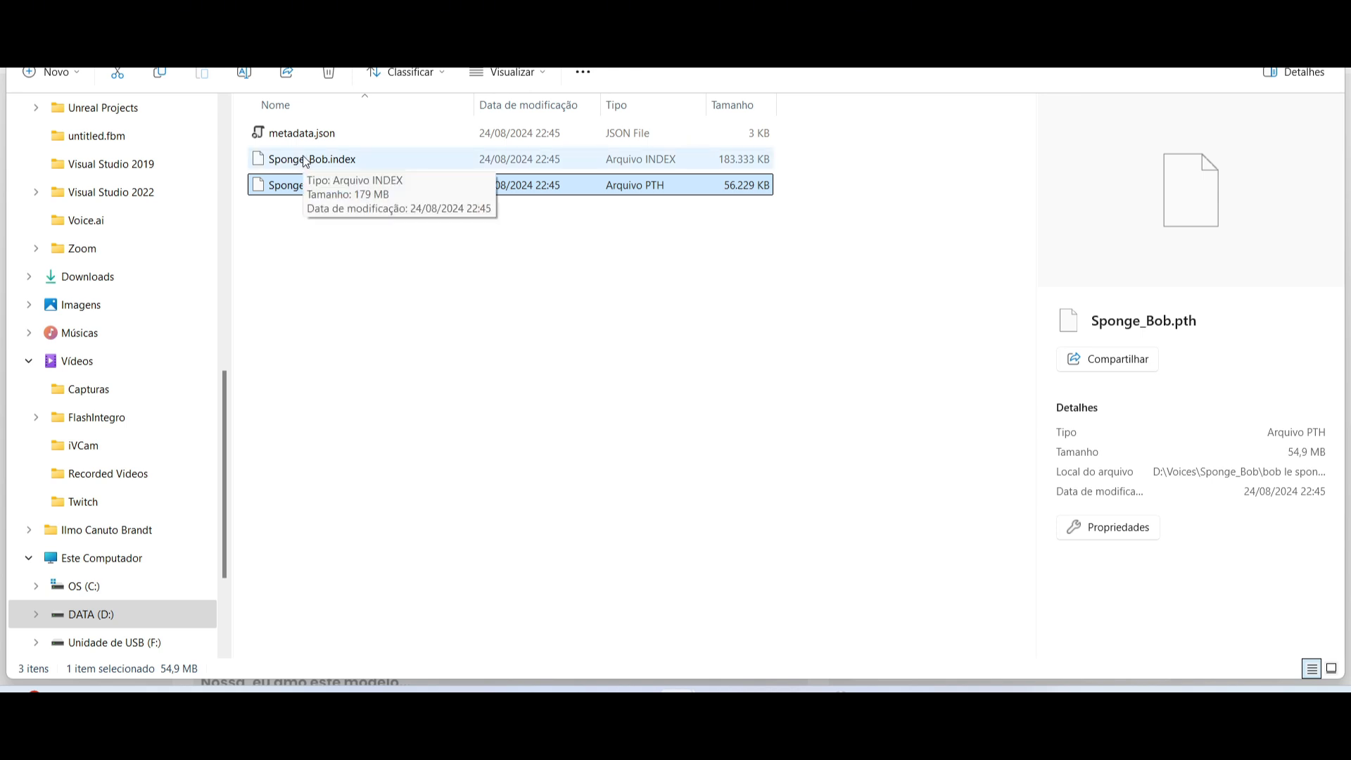
left_click(294, 166)
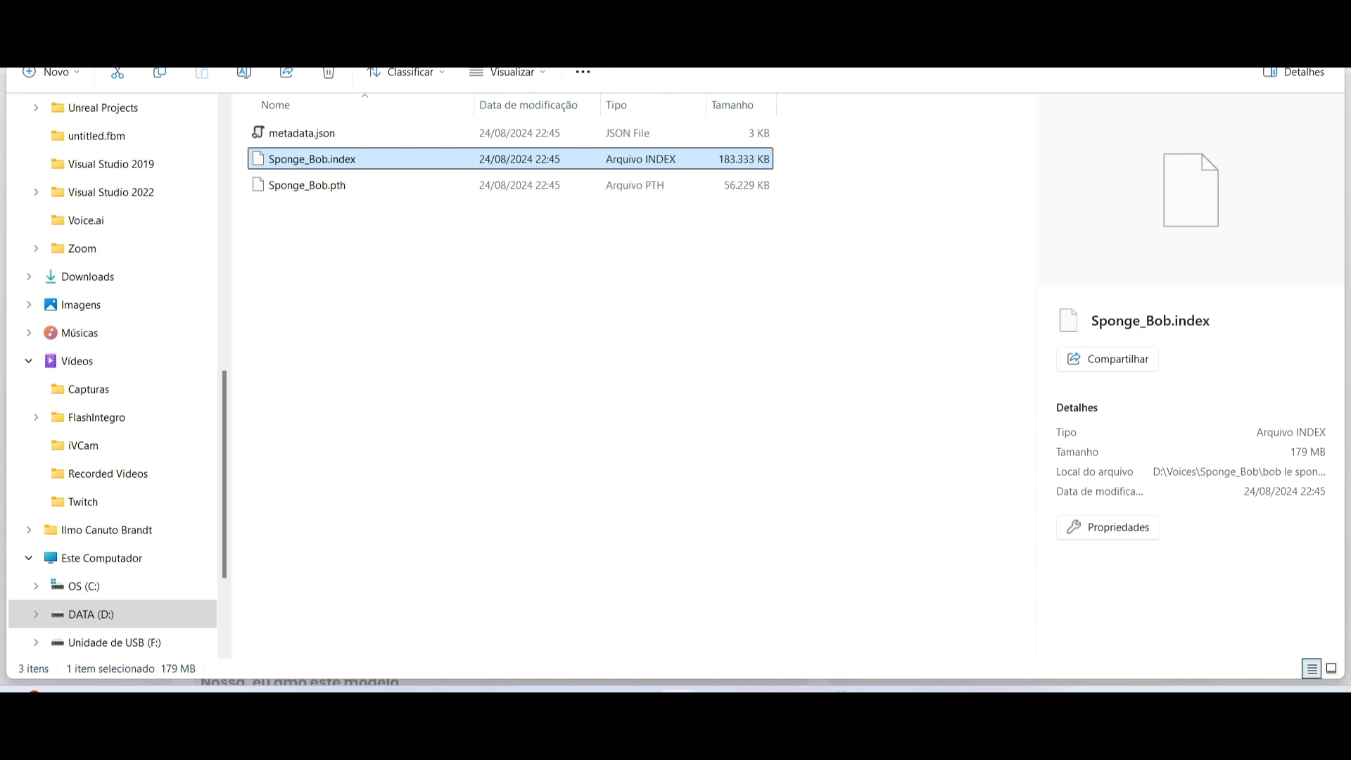
Copy the Sponge_Bob.index file to the clipboard
mouse_move(871, 704)
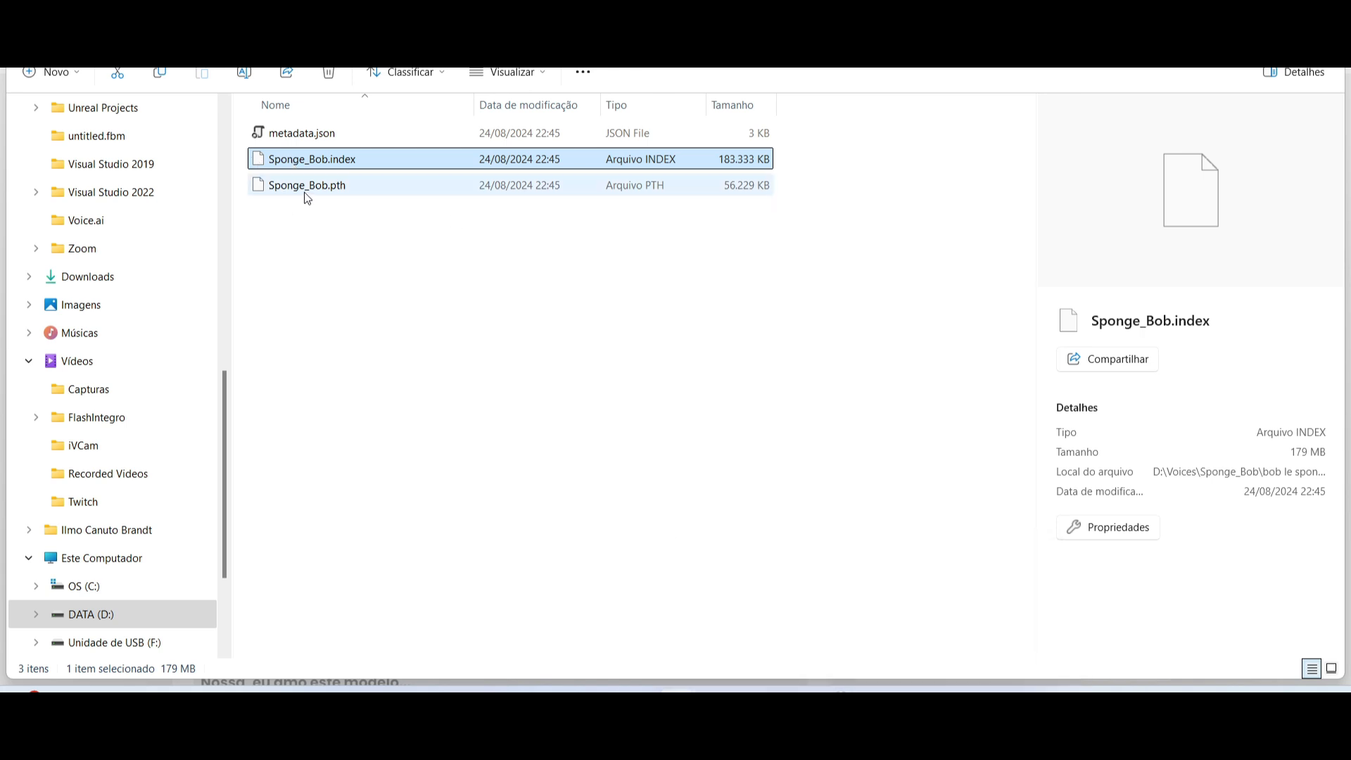
right_click(305, 162)
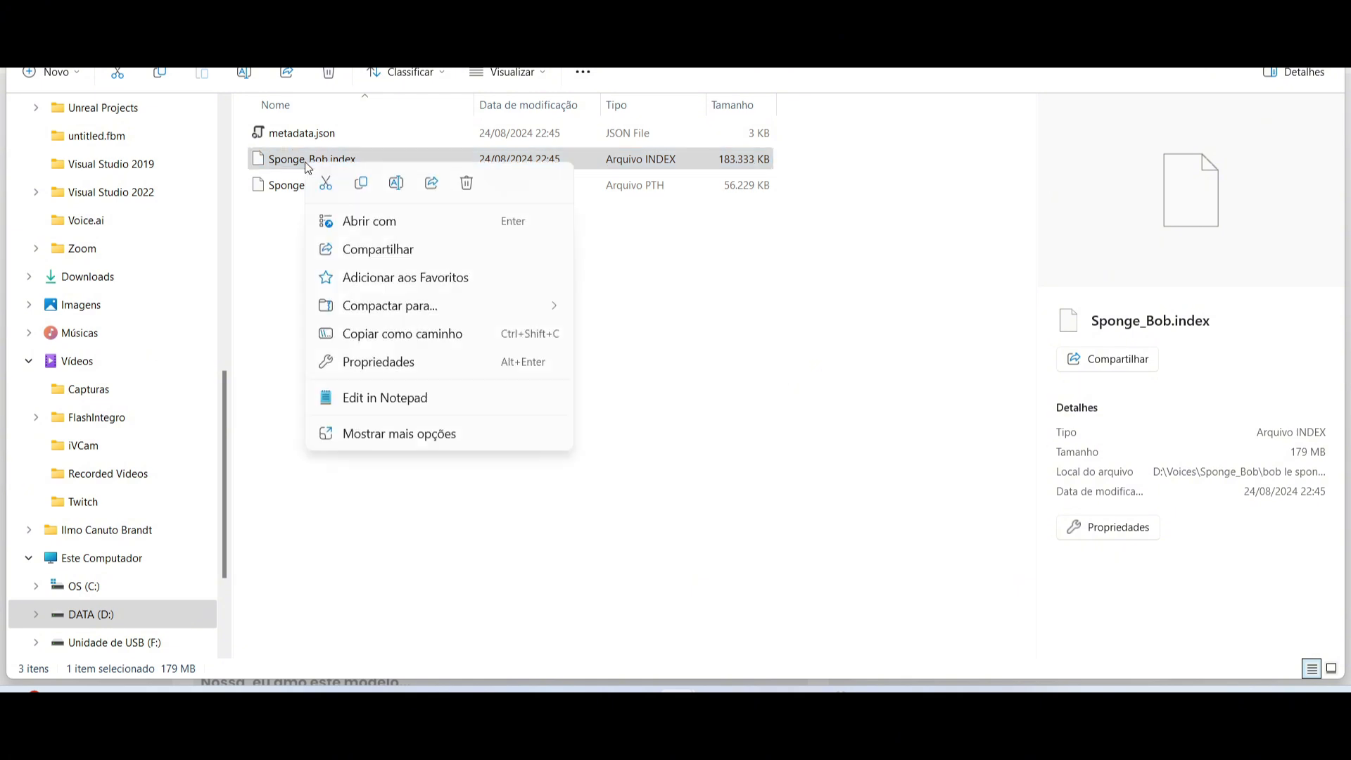
left_click(361, 183)
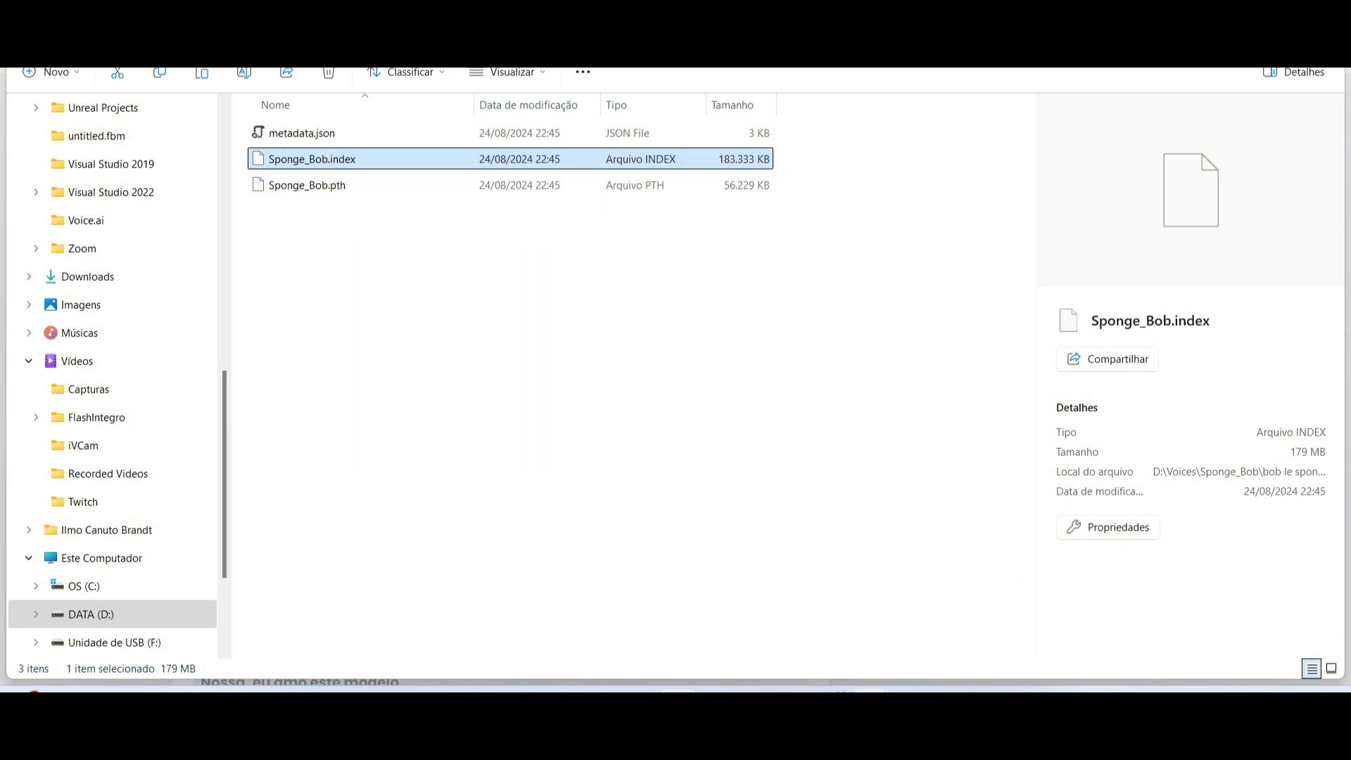
Switch to the Pinokio window and open the RVC installation's folder in File Explorer from its file list
mouse_move(871, 691)
left_click(728, 578)
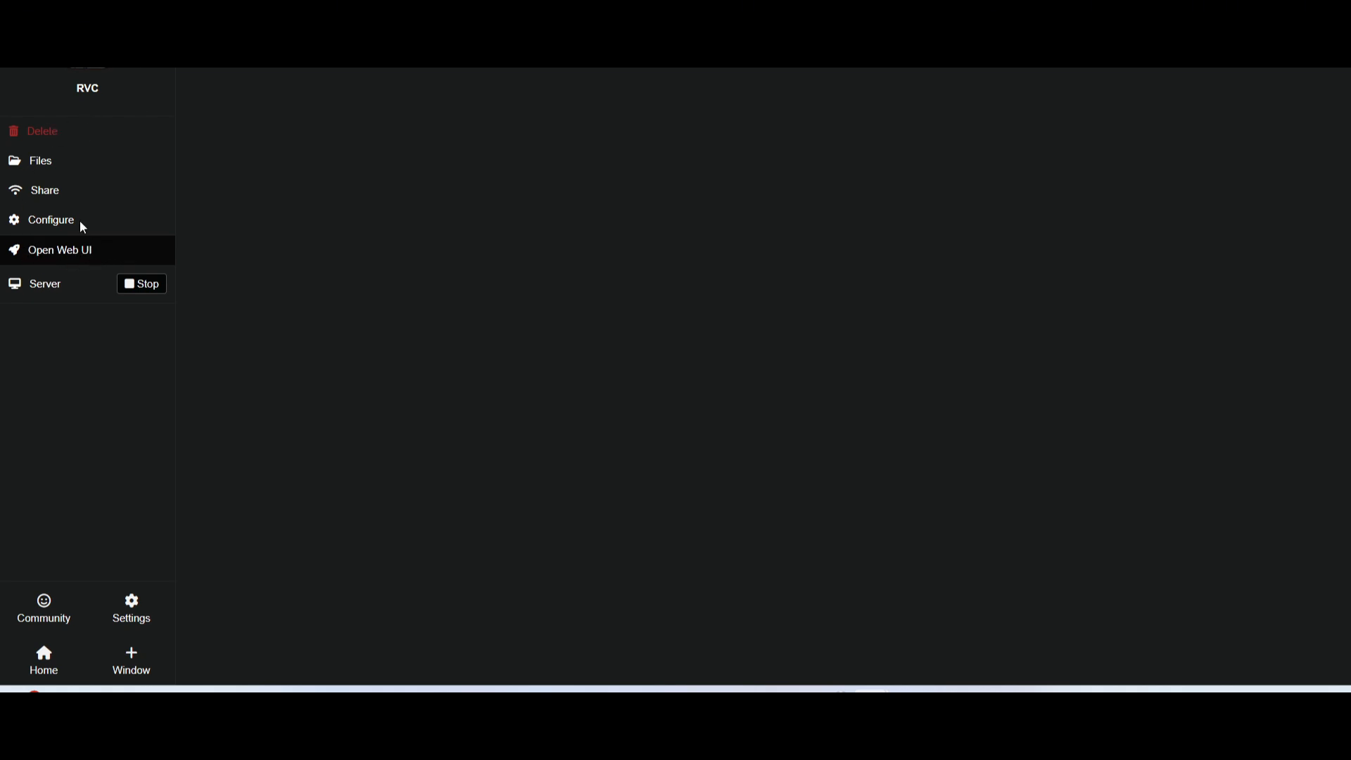
left_click(40, 164)
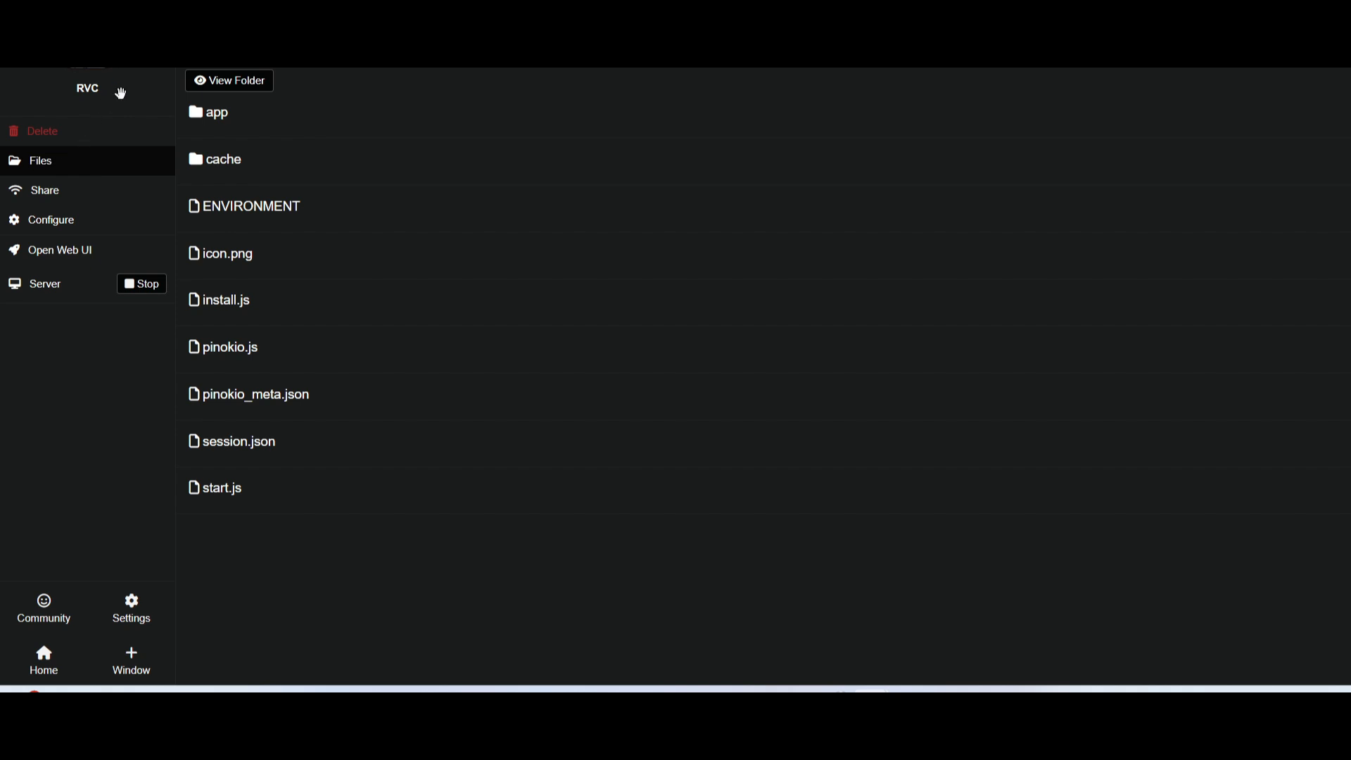
left_click(241, 83)
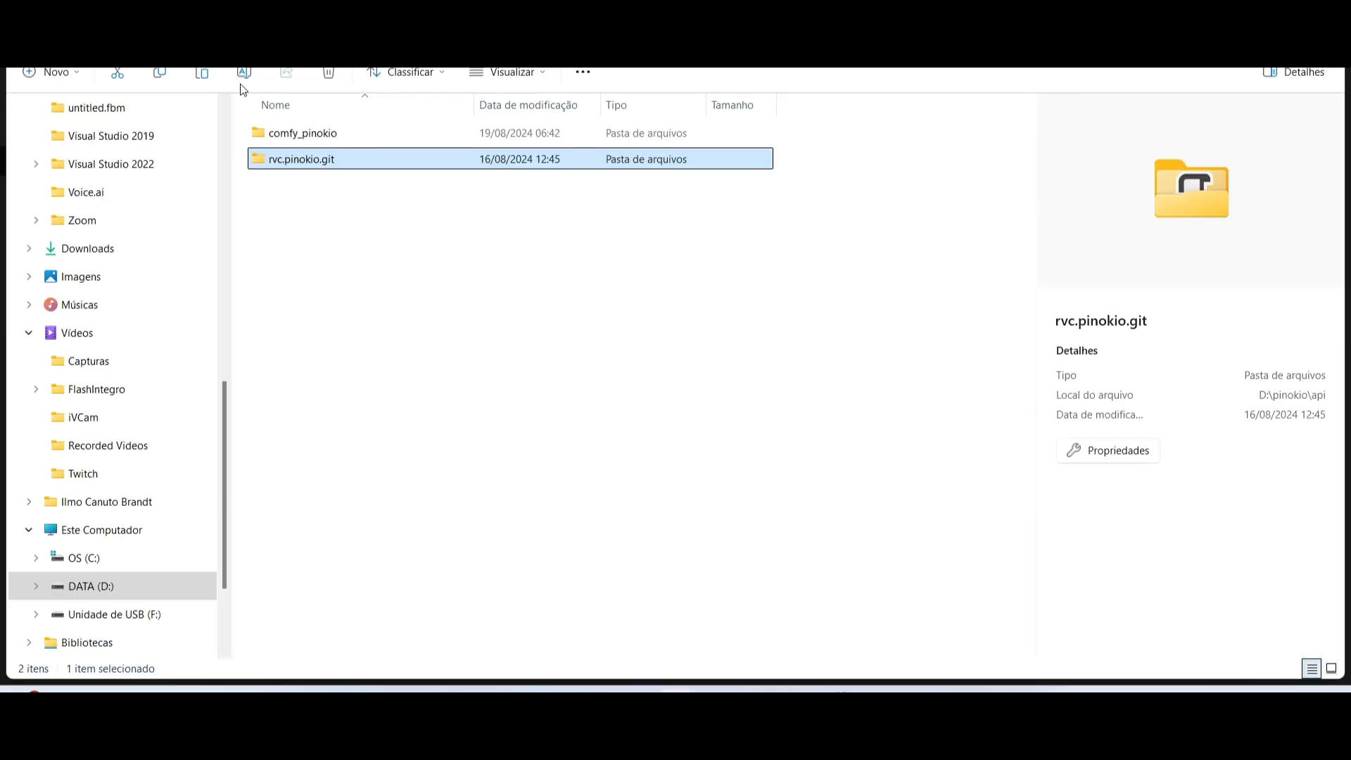
Paste the copied Sponge_Bob.index file into the rvc.pinokio.git\app\logs folder
double_click(297, 159)
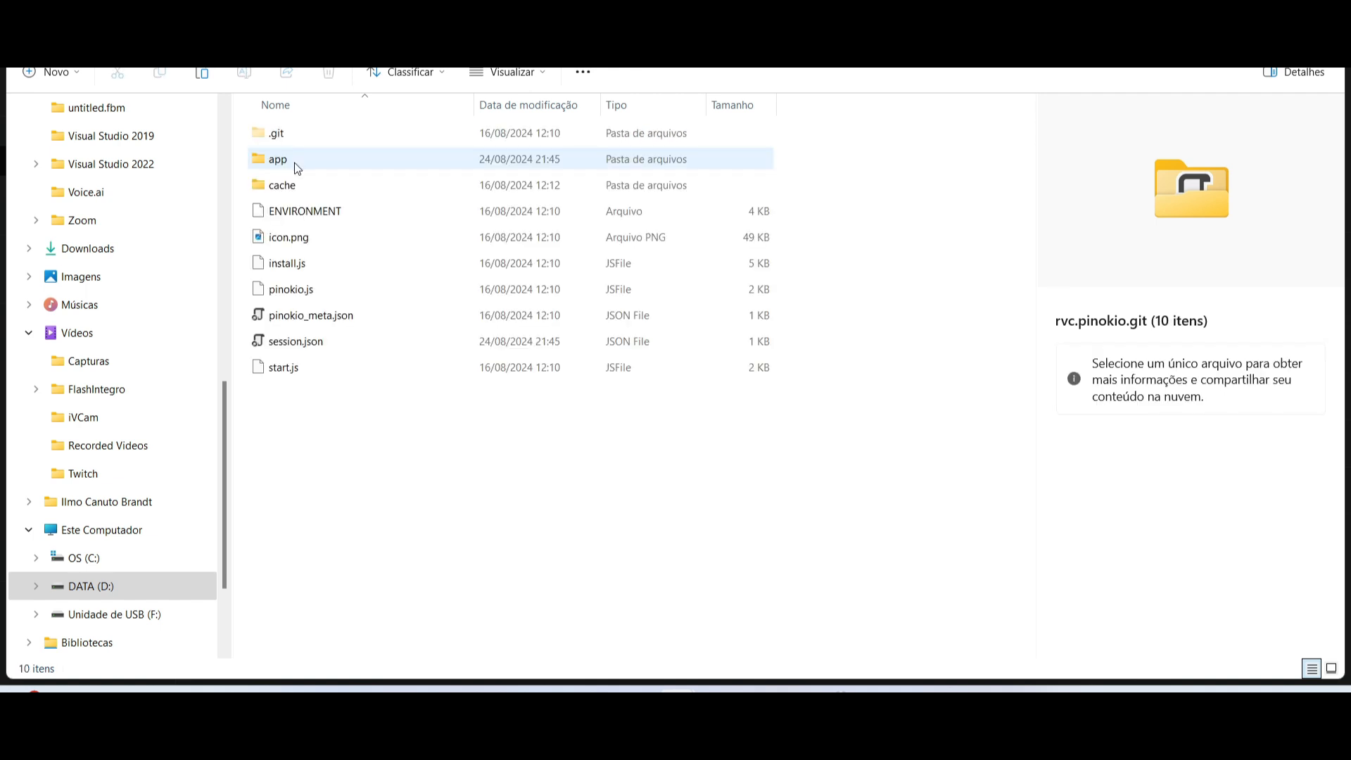
double_click(268, 172)
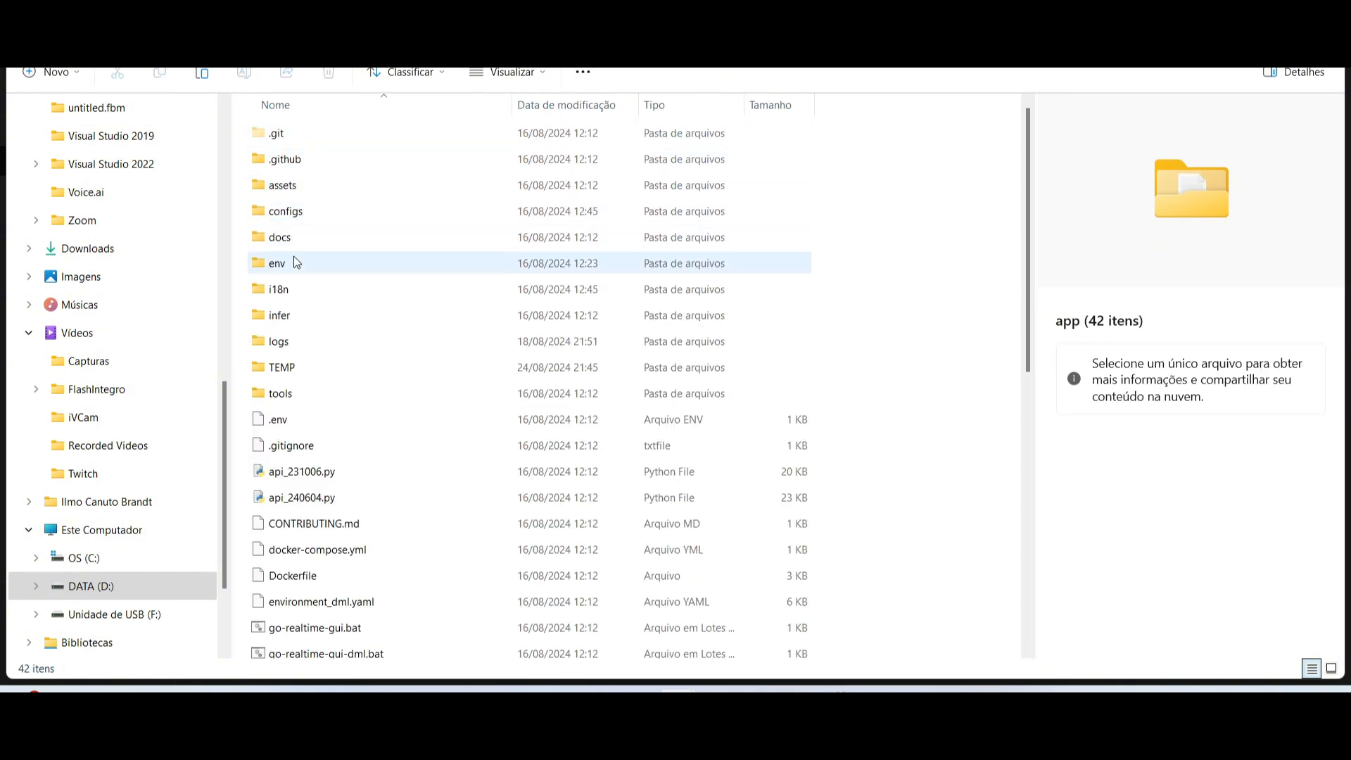
double_click(270, 345)
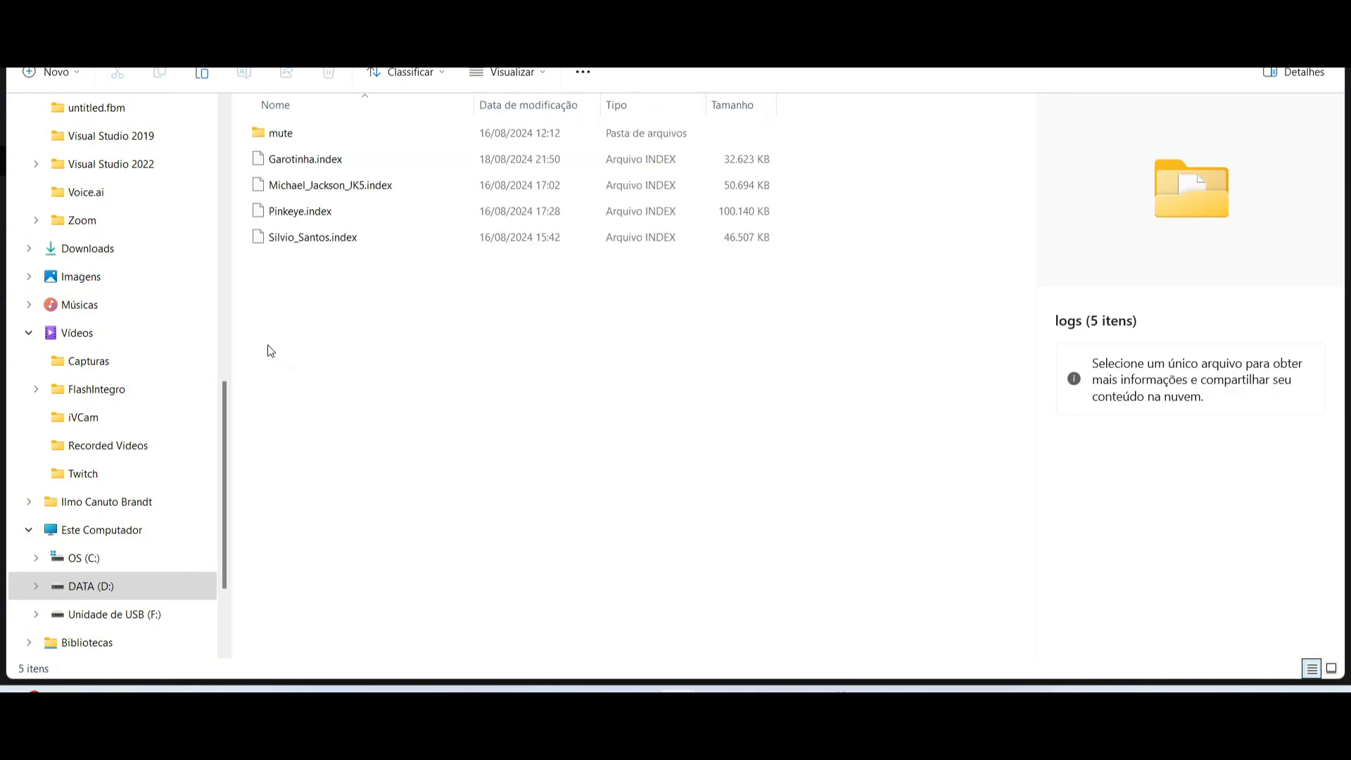
right_click(325, 284)
left_click(345, 301)
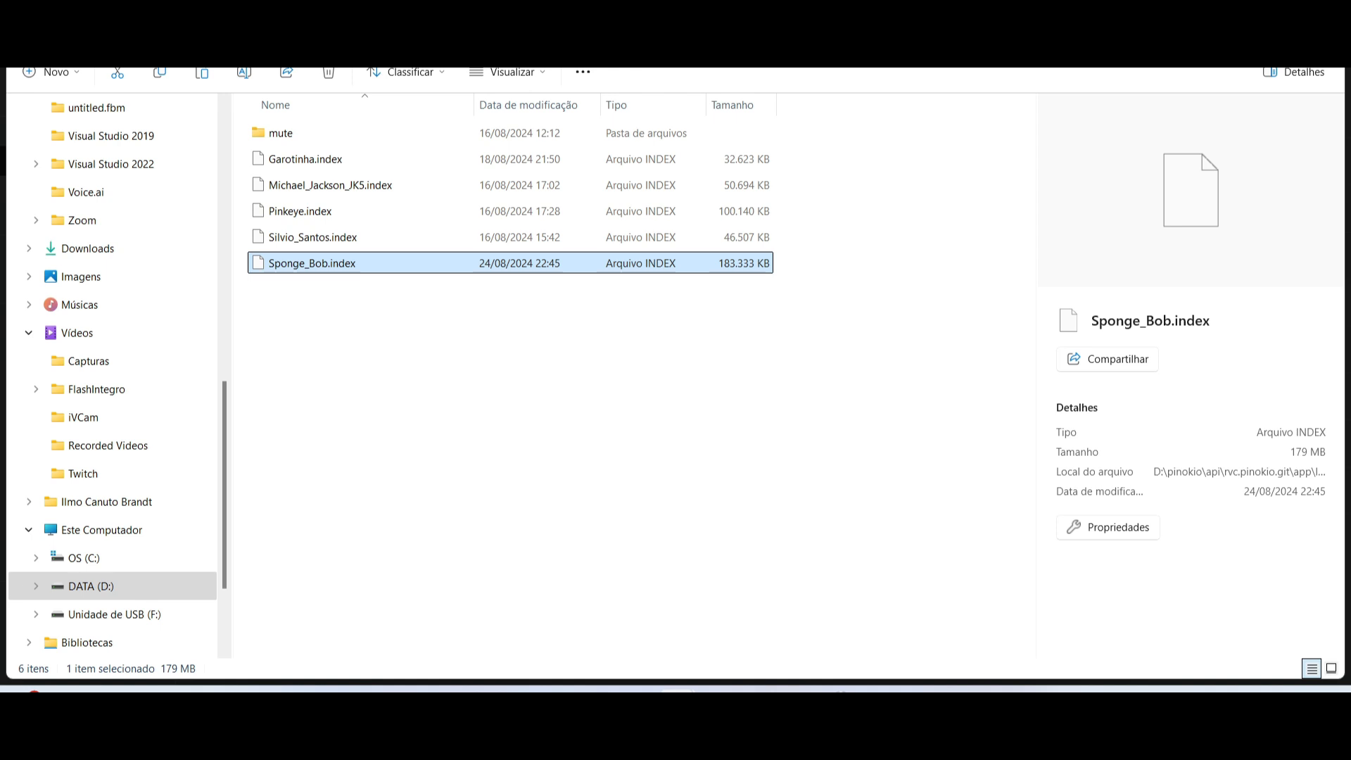
Go back to the app folder and open its assets\weights subfolder
left_click(28, 31)
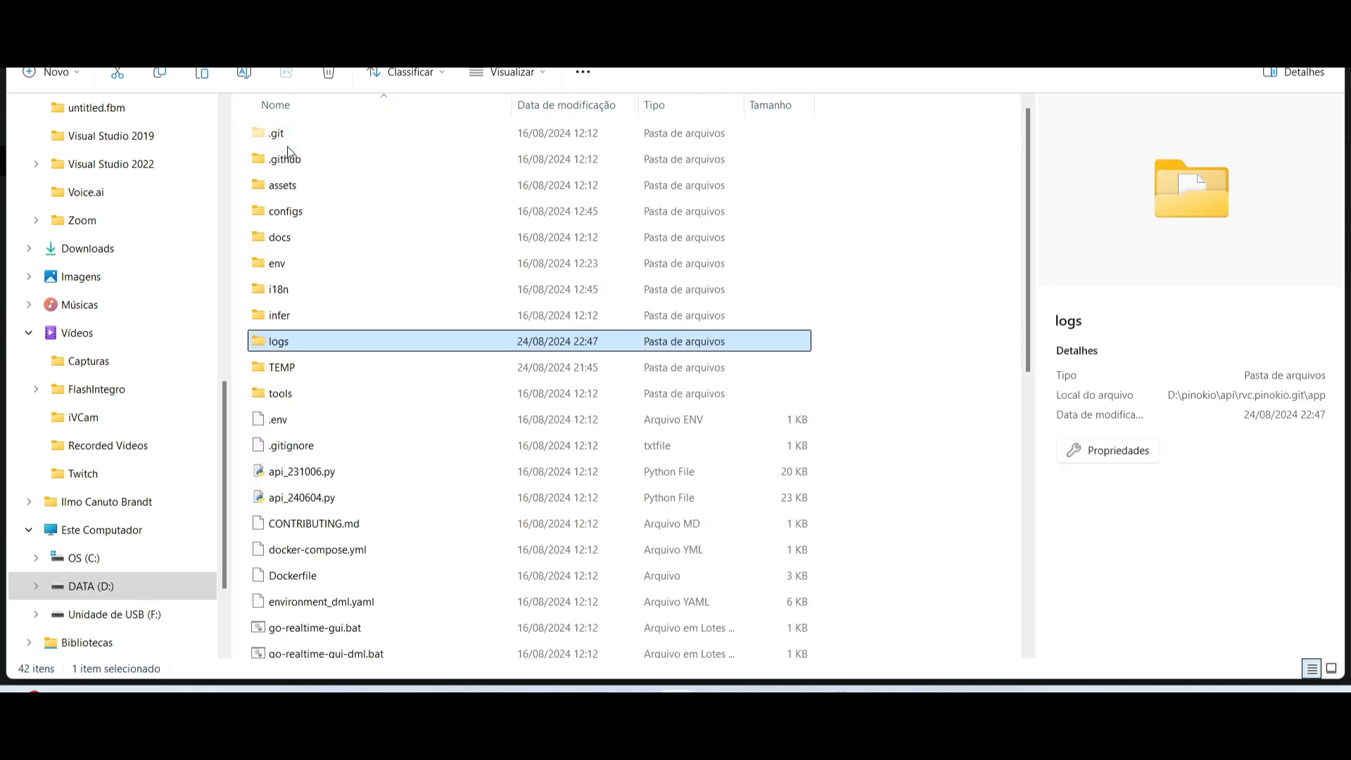
double_click(286, 185)
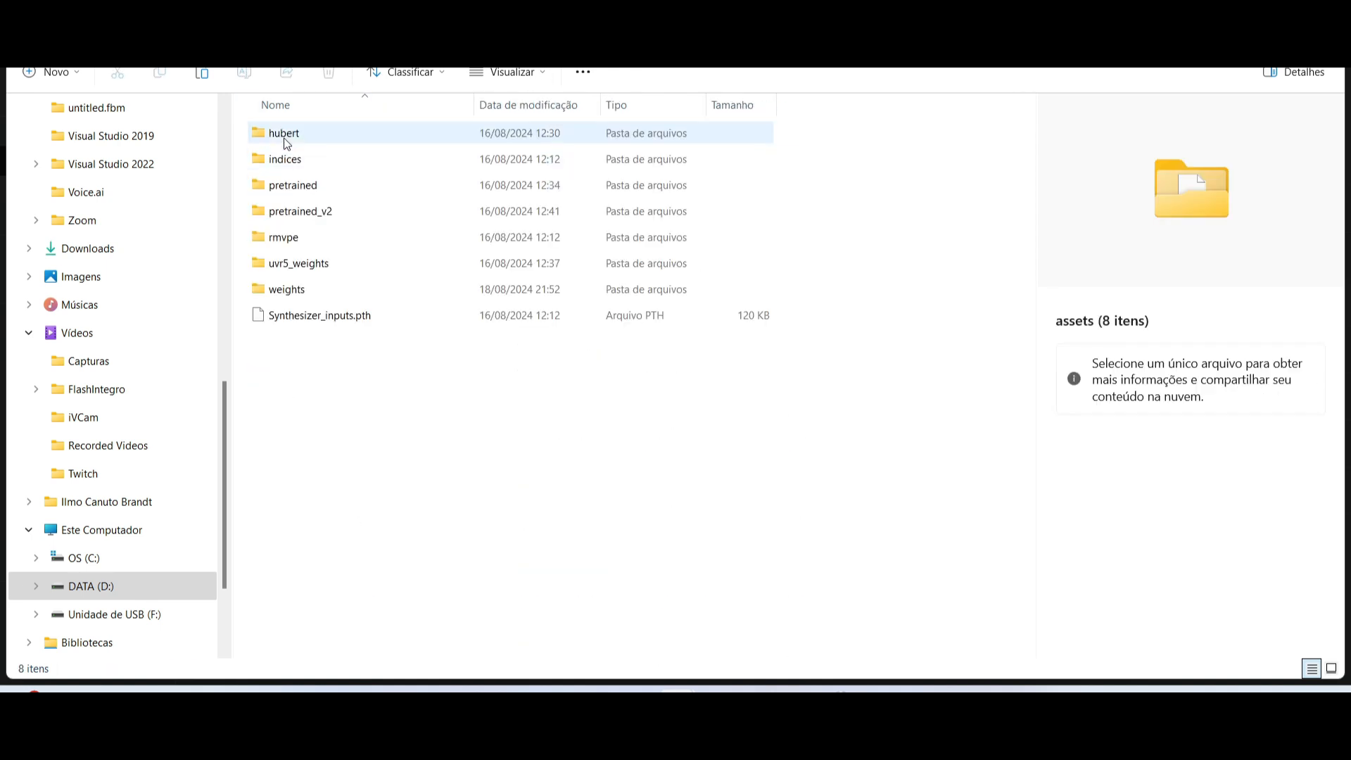
double_click(294, 295)
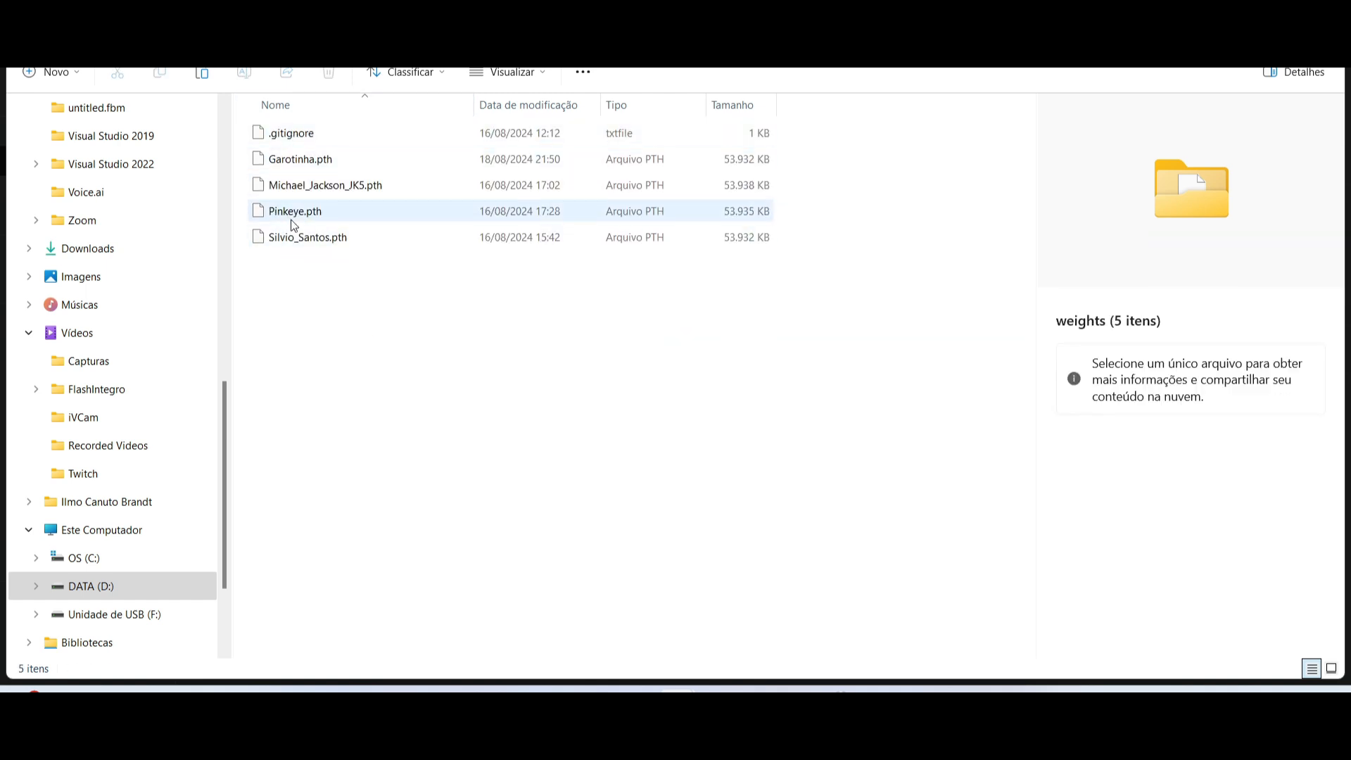
Switch to the extracted model folder and copy the Sponge_Bob.pth file
mouse_move(676, 689)
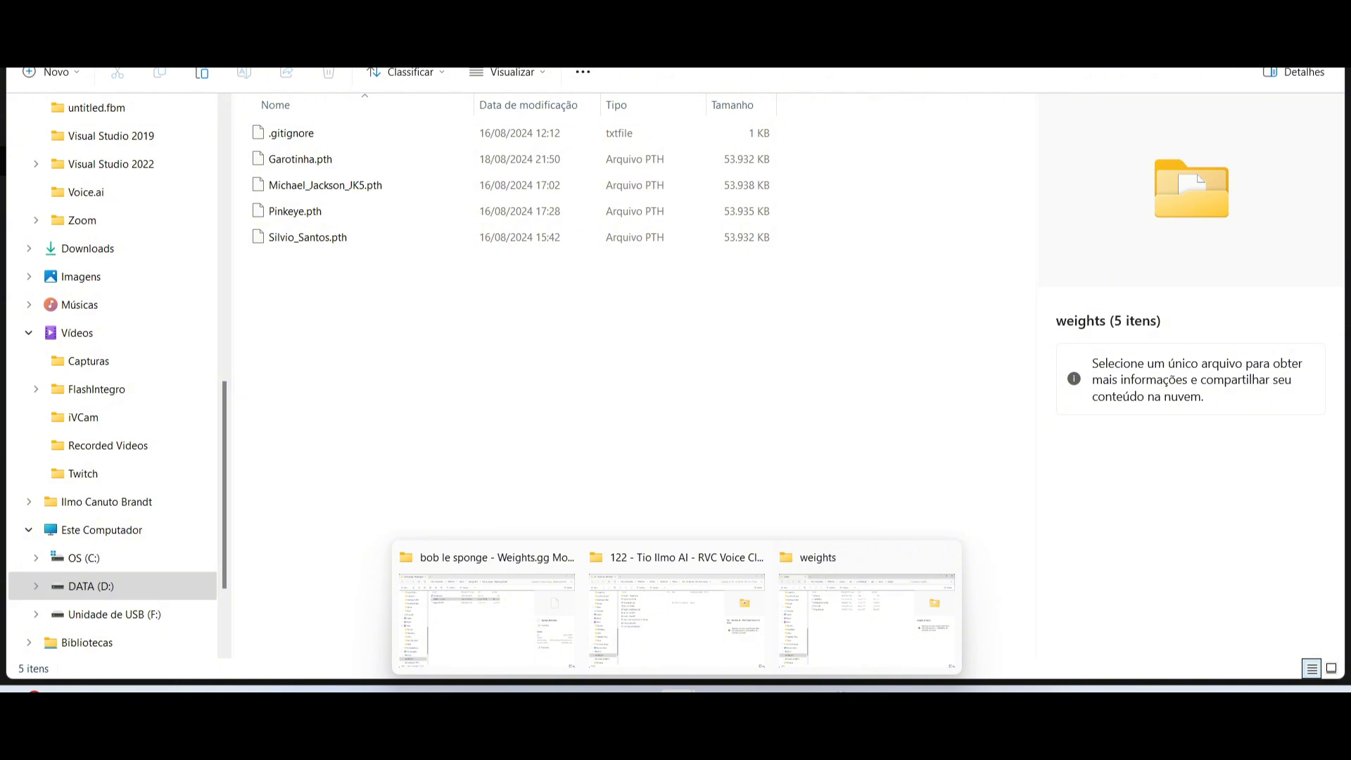
left_click(484, 610)
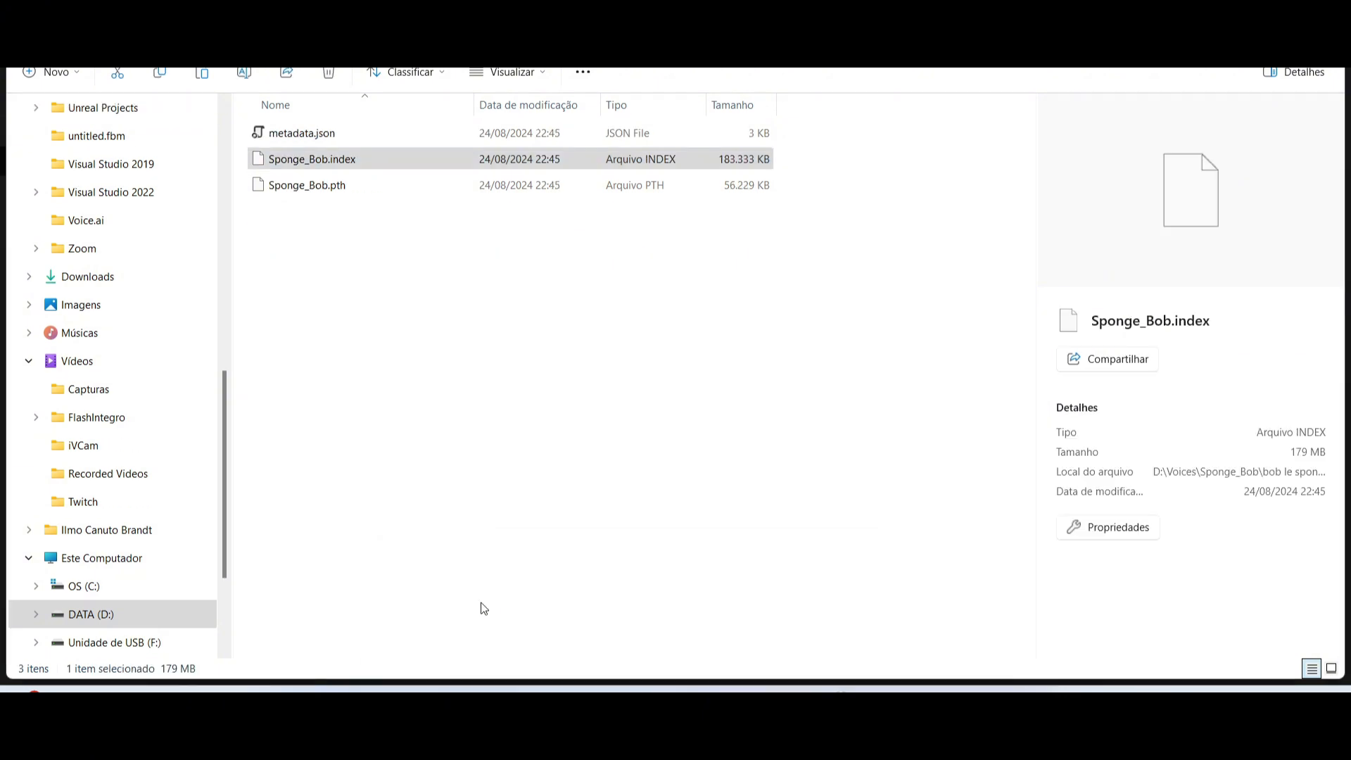
left_click(285, 191)
right_click(287, 193)
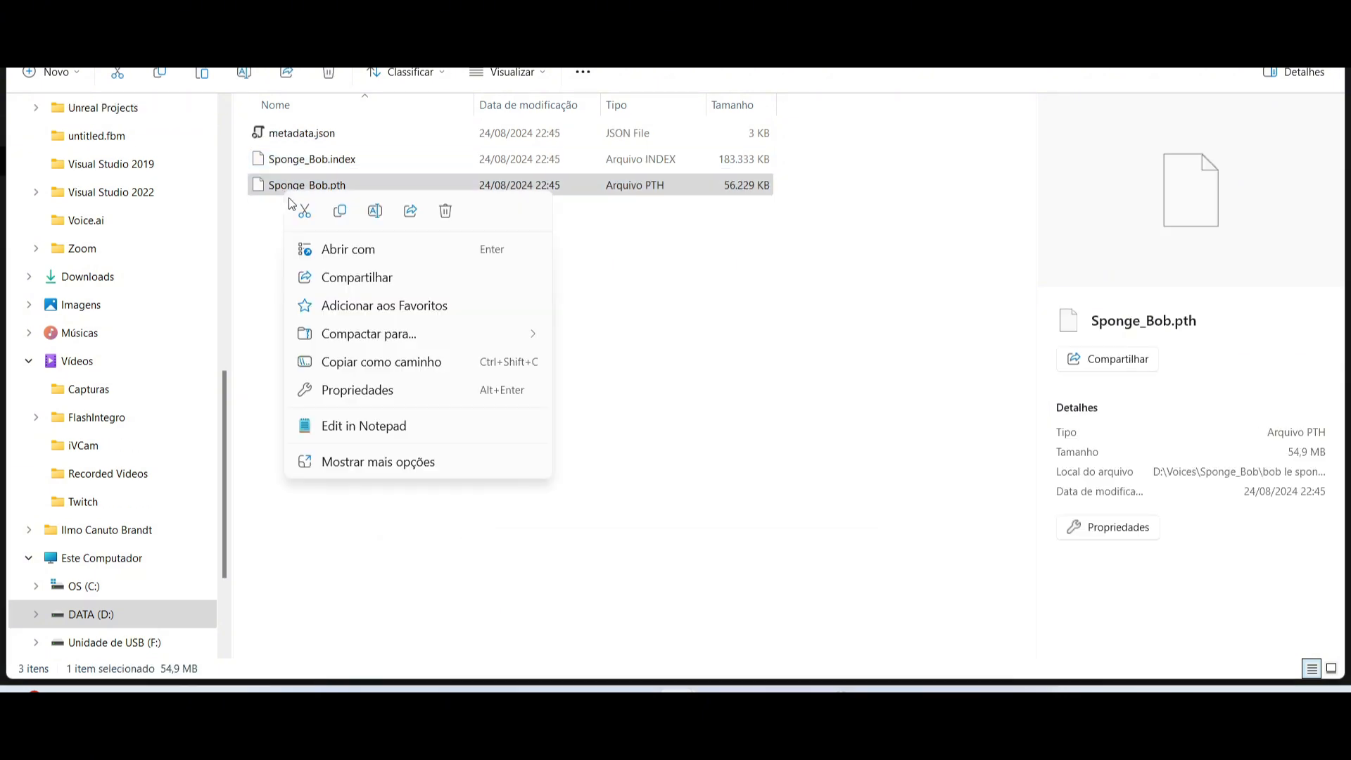
key("Escape")
Switch back to the weights folder and paste the Sponge_Bob.pth file there
mouse_move(677, 689)
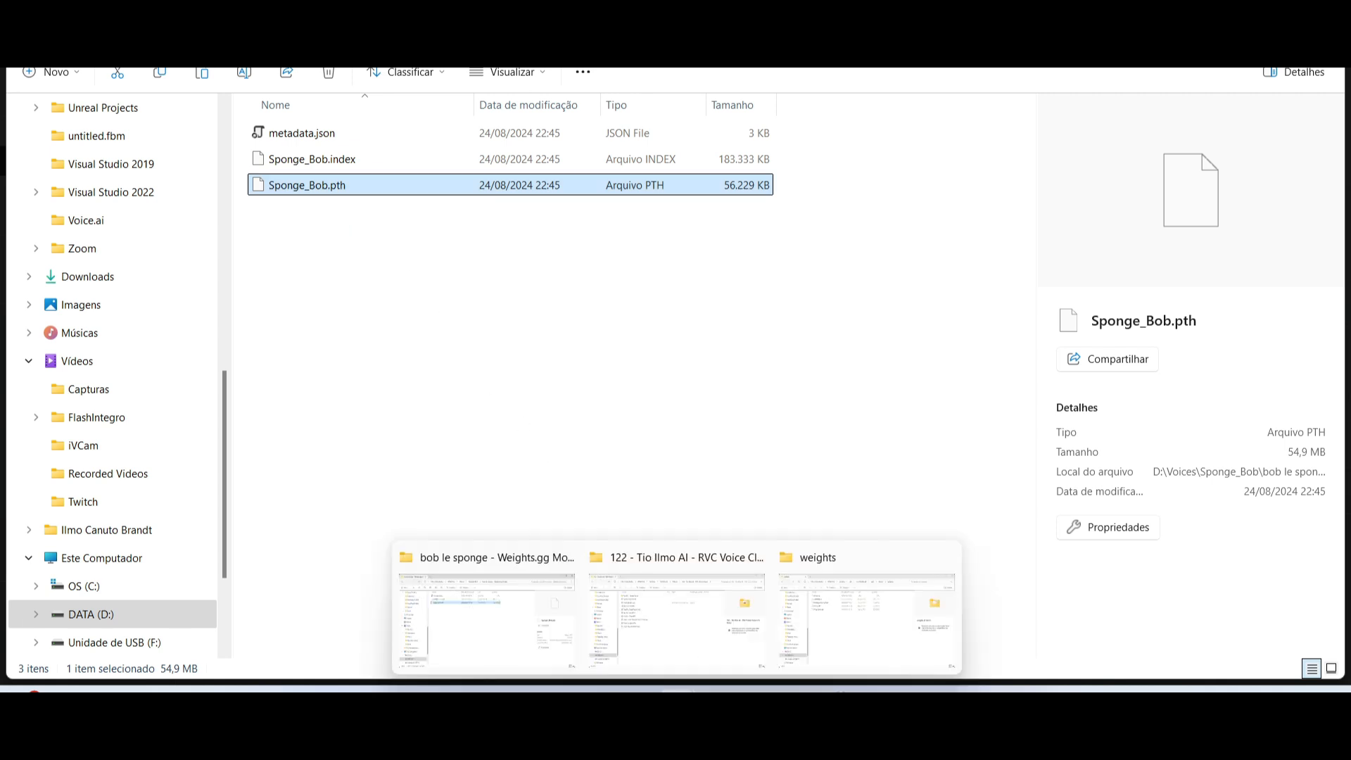
left_click(859, 625)
right_click(314, 300)
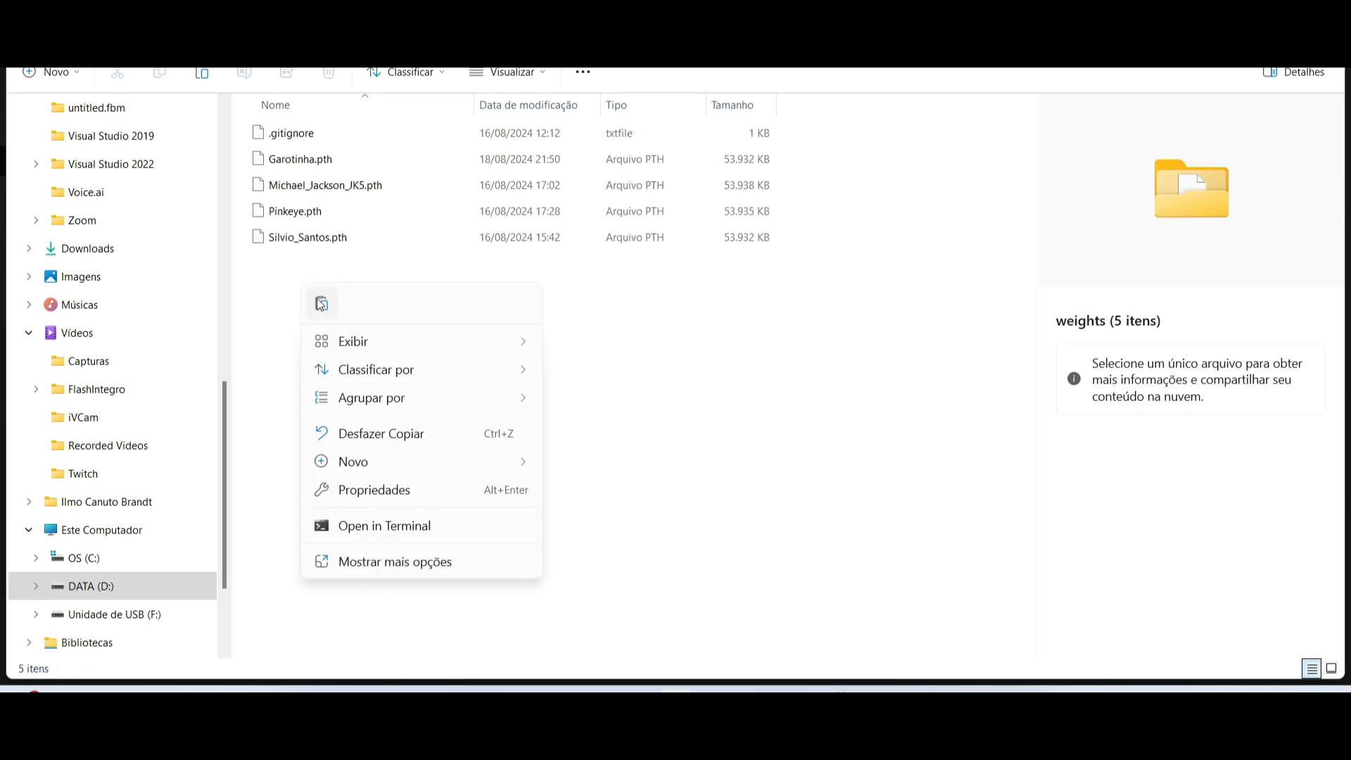
left_click(321, 303)
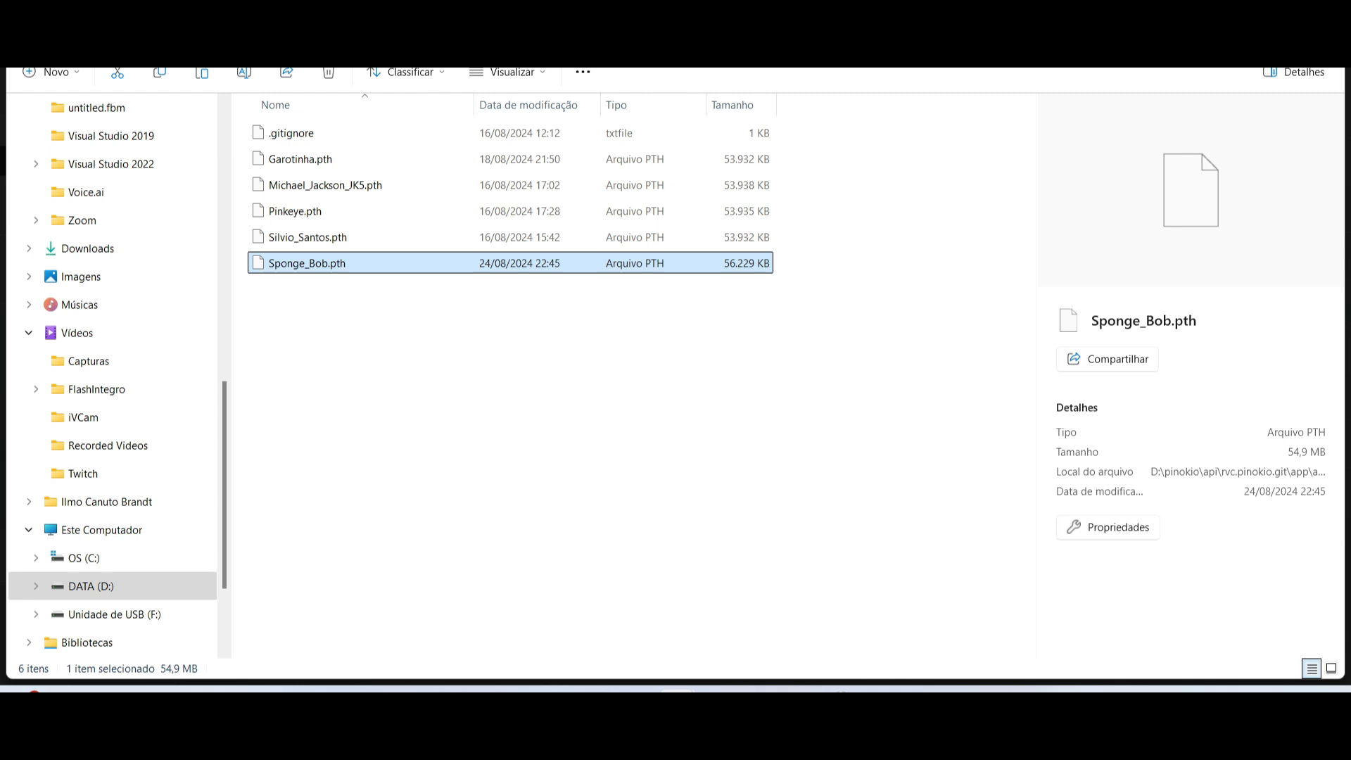
Review the Sponge_Bob files in app\logs and app\assets\weights, starting from the rvc.pinokio.git folder
left_click(520, 32)
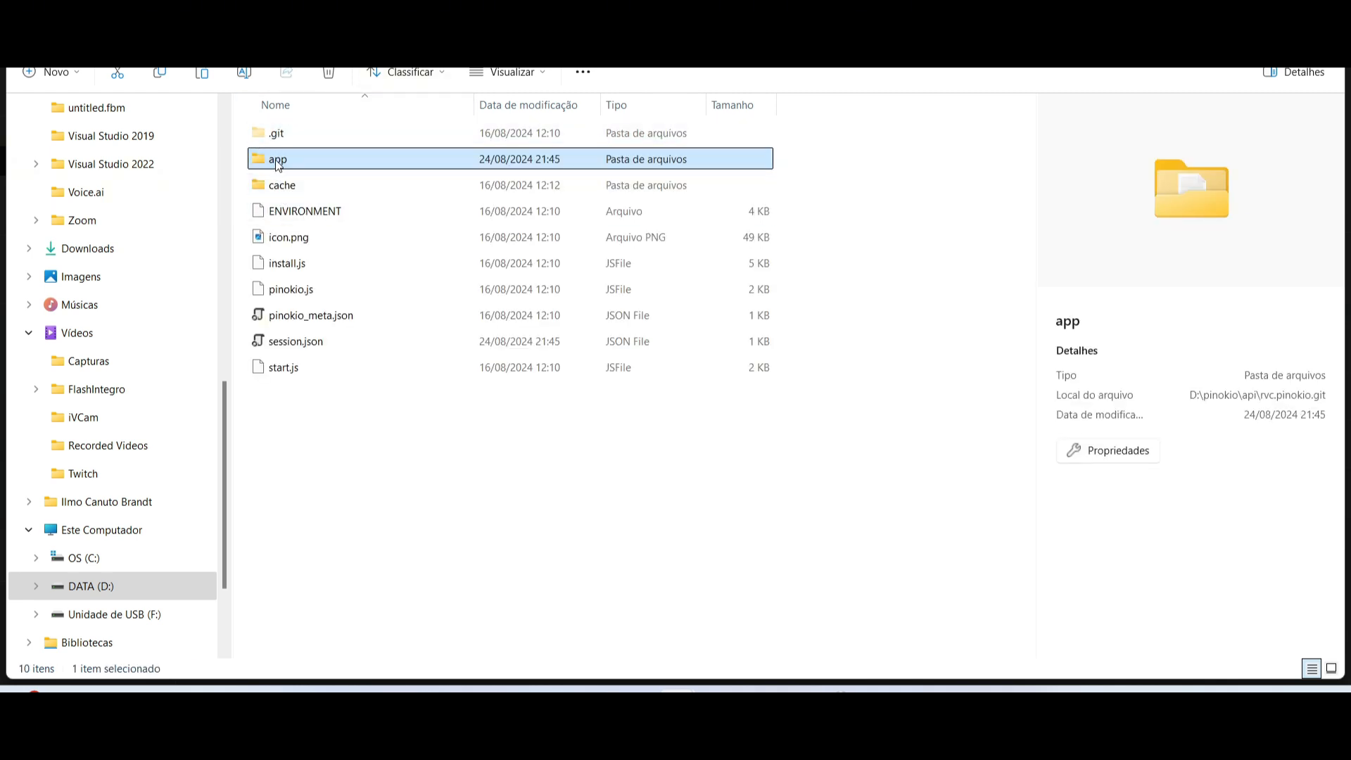
double_click(278, 160)
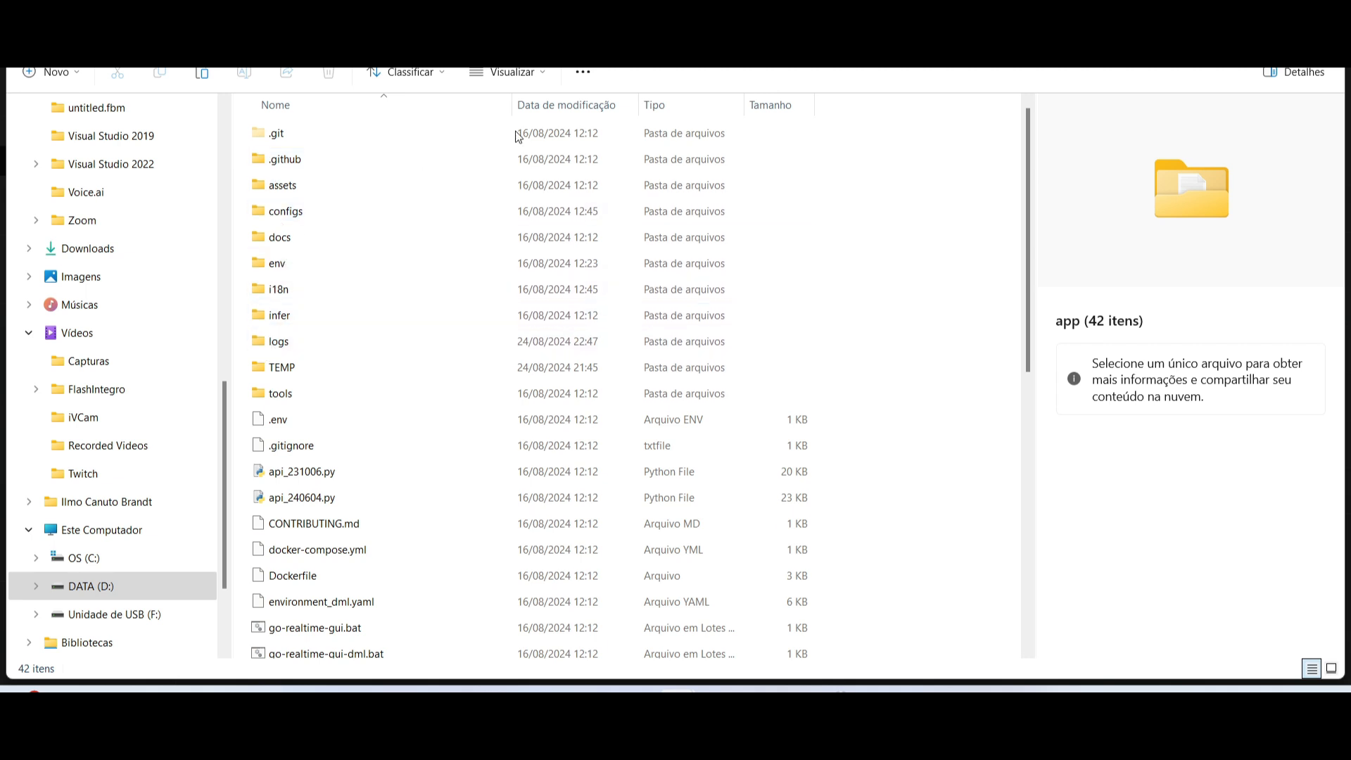
double_click(278, 342)
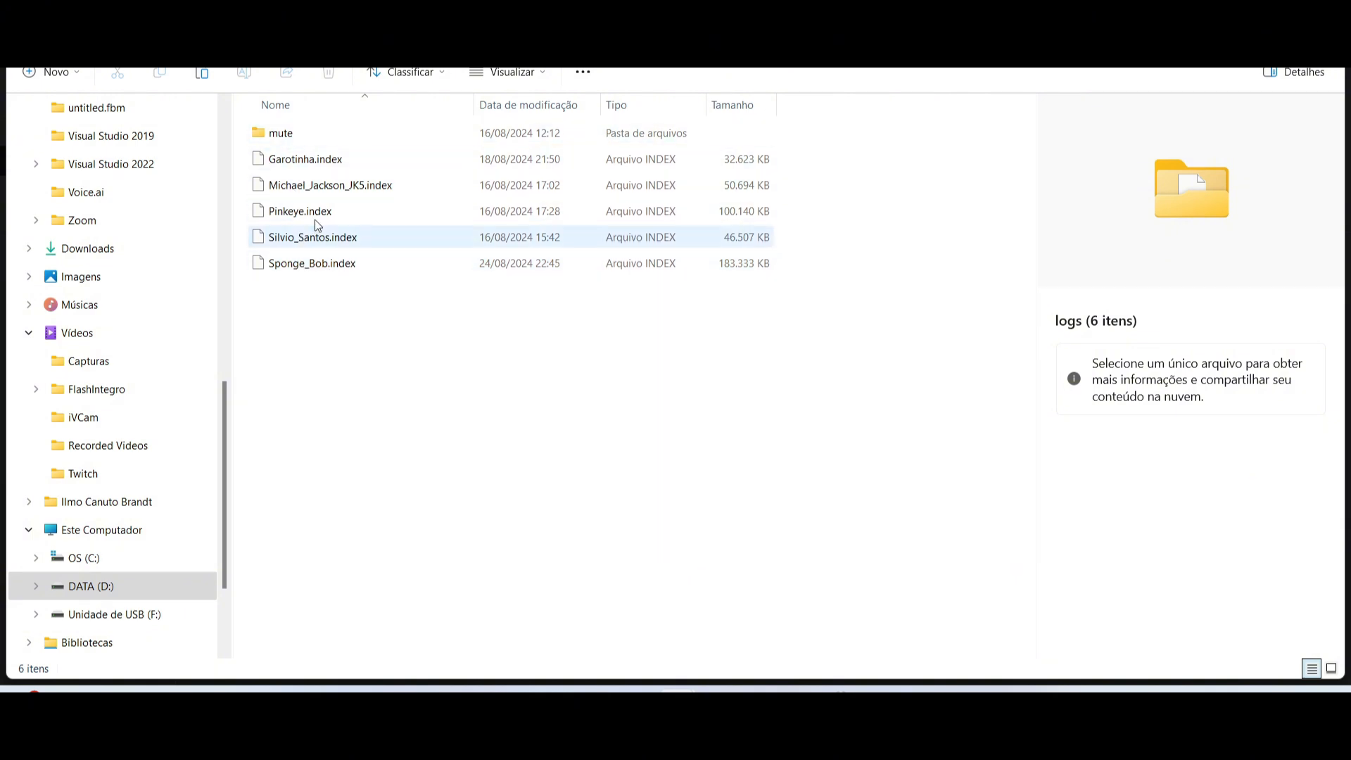
left_click(563, 32)
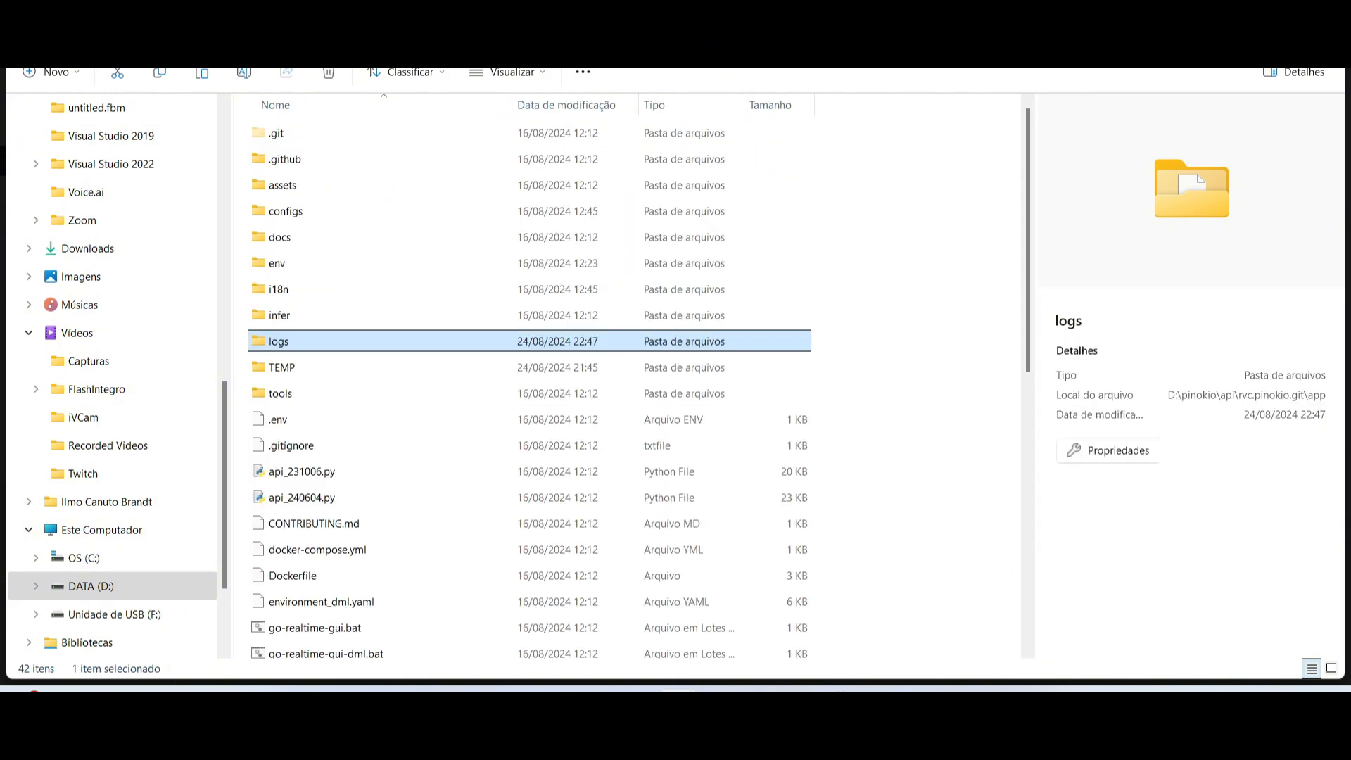
double_click(280, 184)
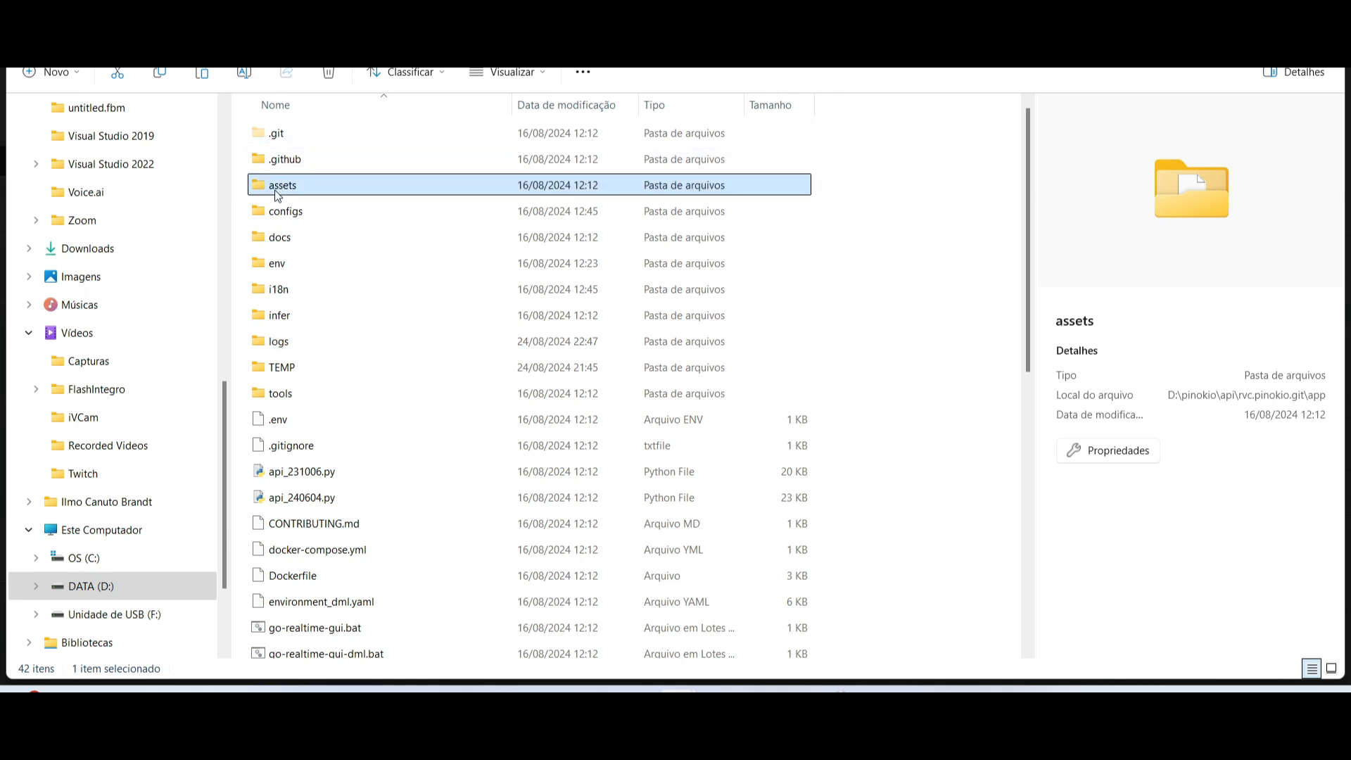
double_click(290, 290)
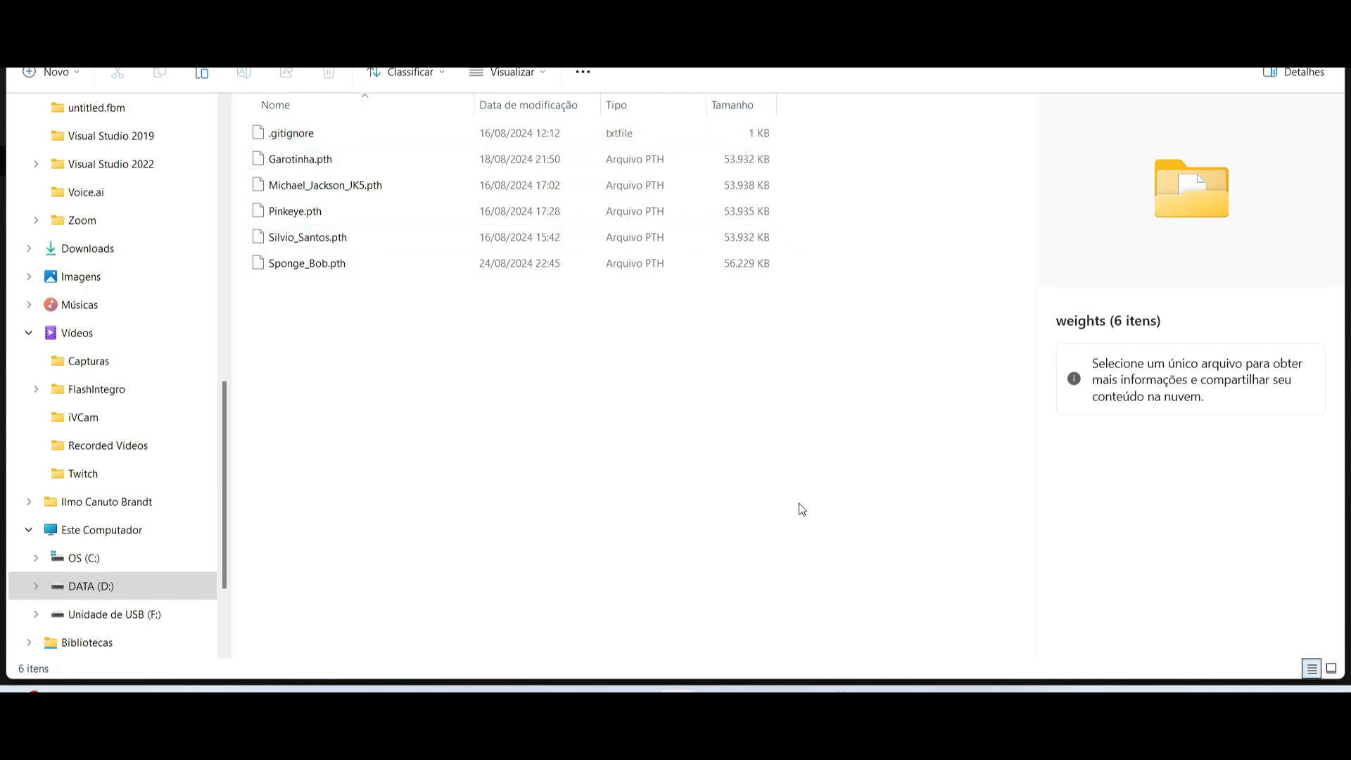
Switch to RVC WebUI in the browser and check which voice models are offered for inference
left_click(833, 691)
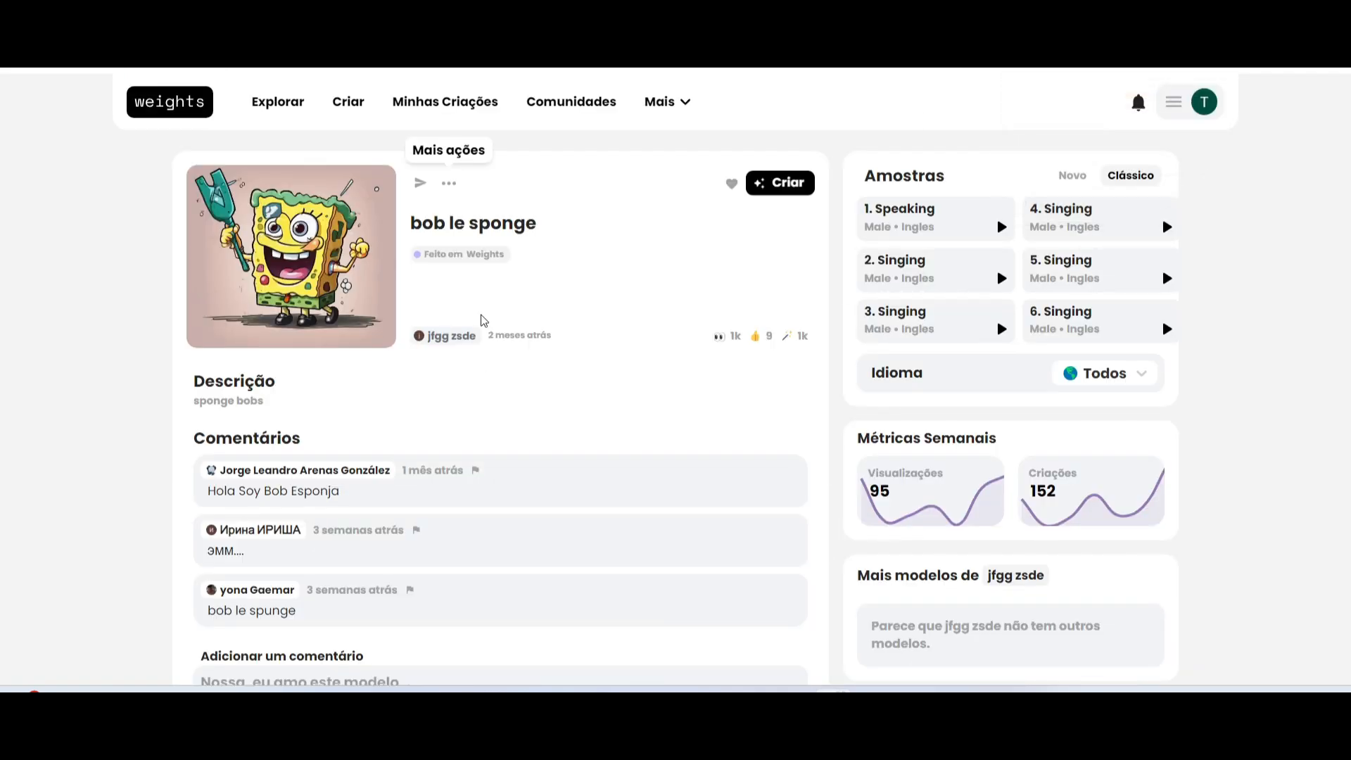
left_click(1056, 12)
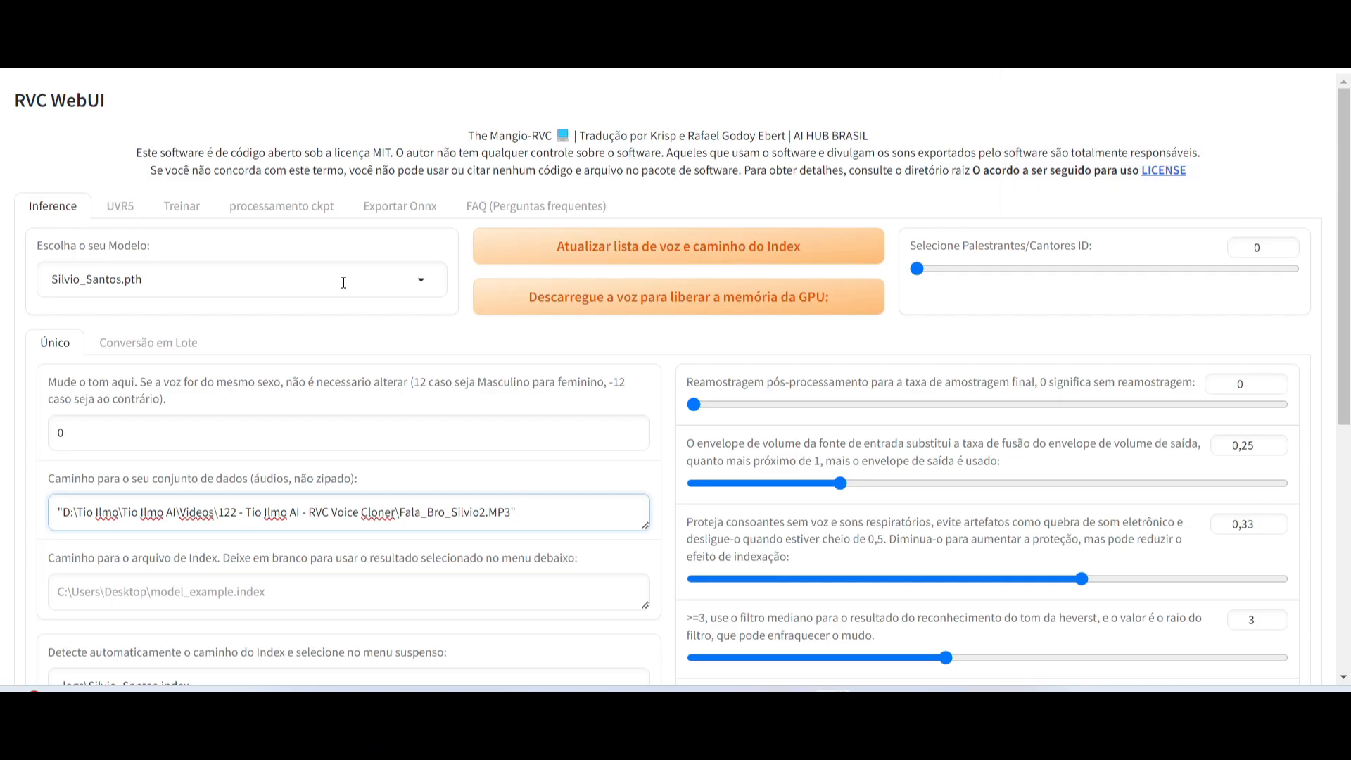
left_click(419, 280)
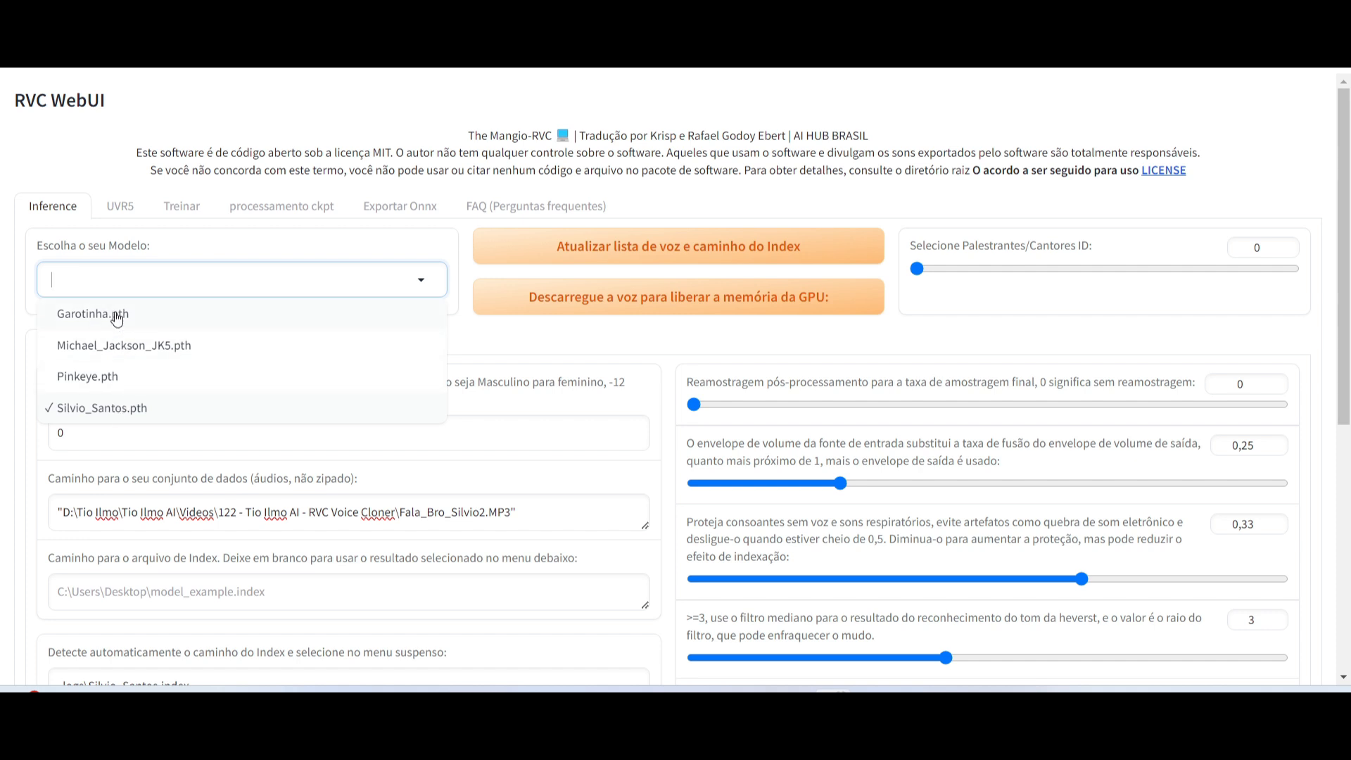
left_click(708, 197)
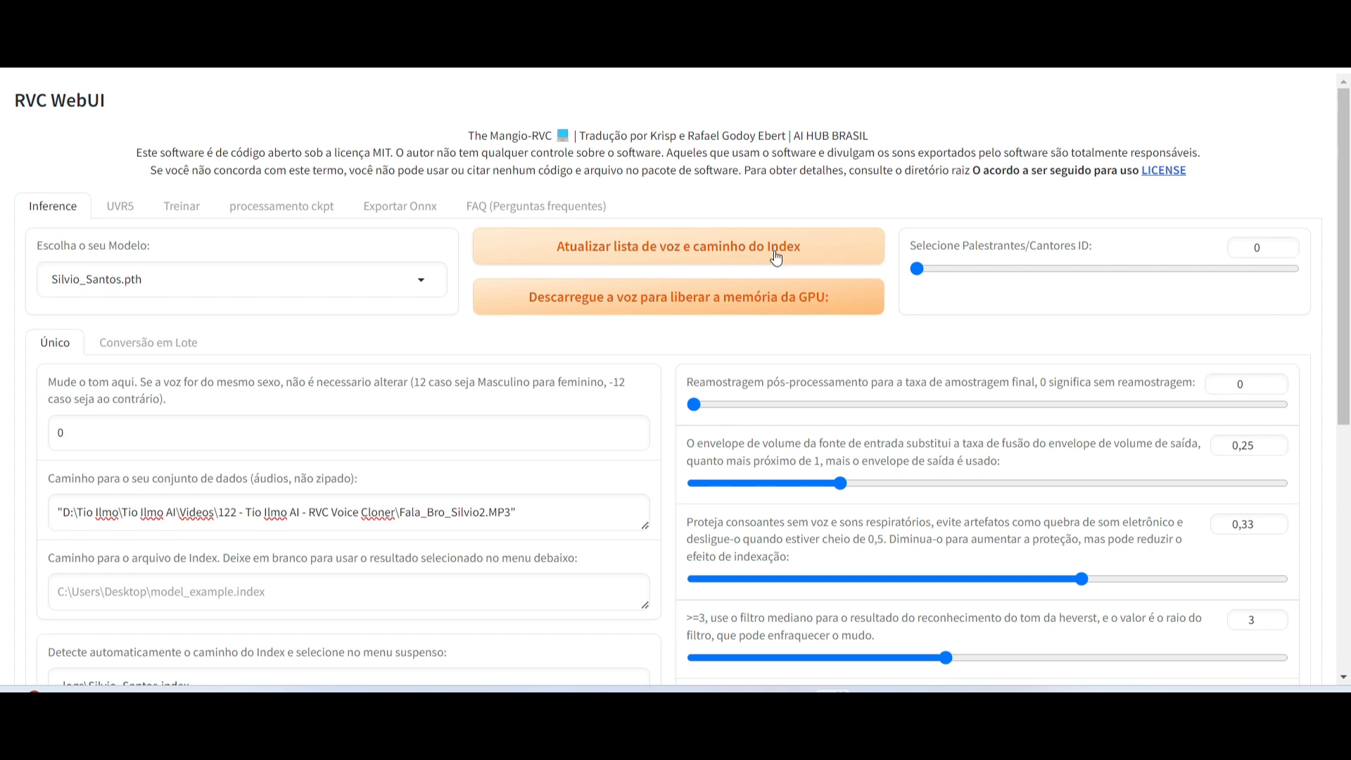
Refresh the voice list and index path, and choose Sponge_Bob.pth as the inference model
left_click(682, 251)
left_click(421, 281)
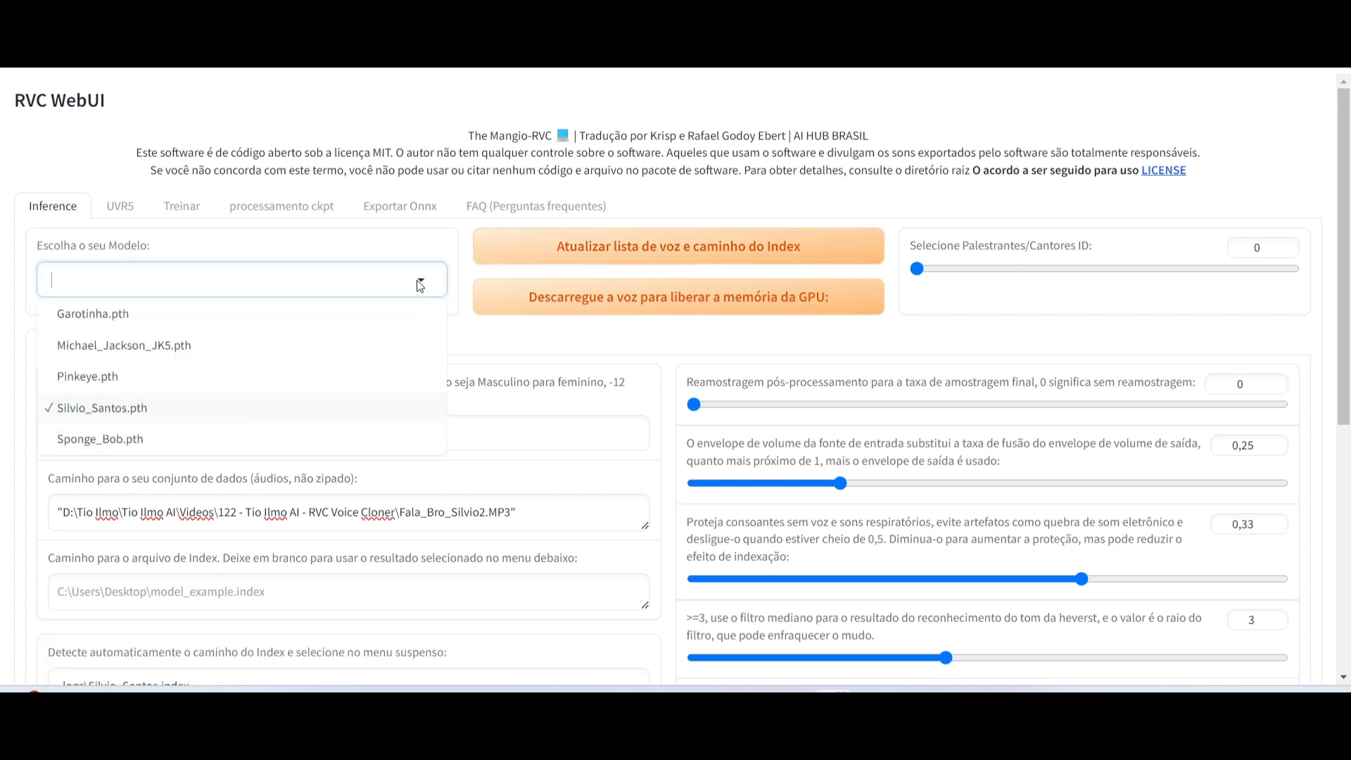
left_click(102, 439)
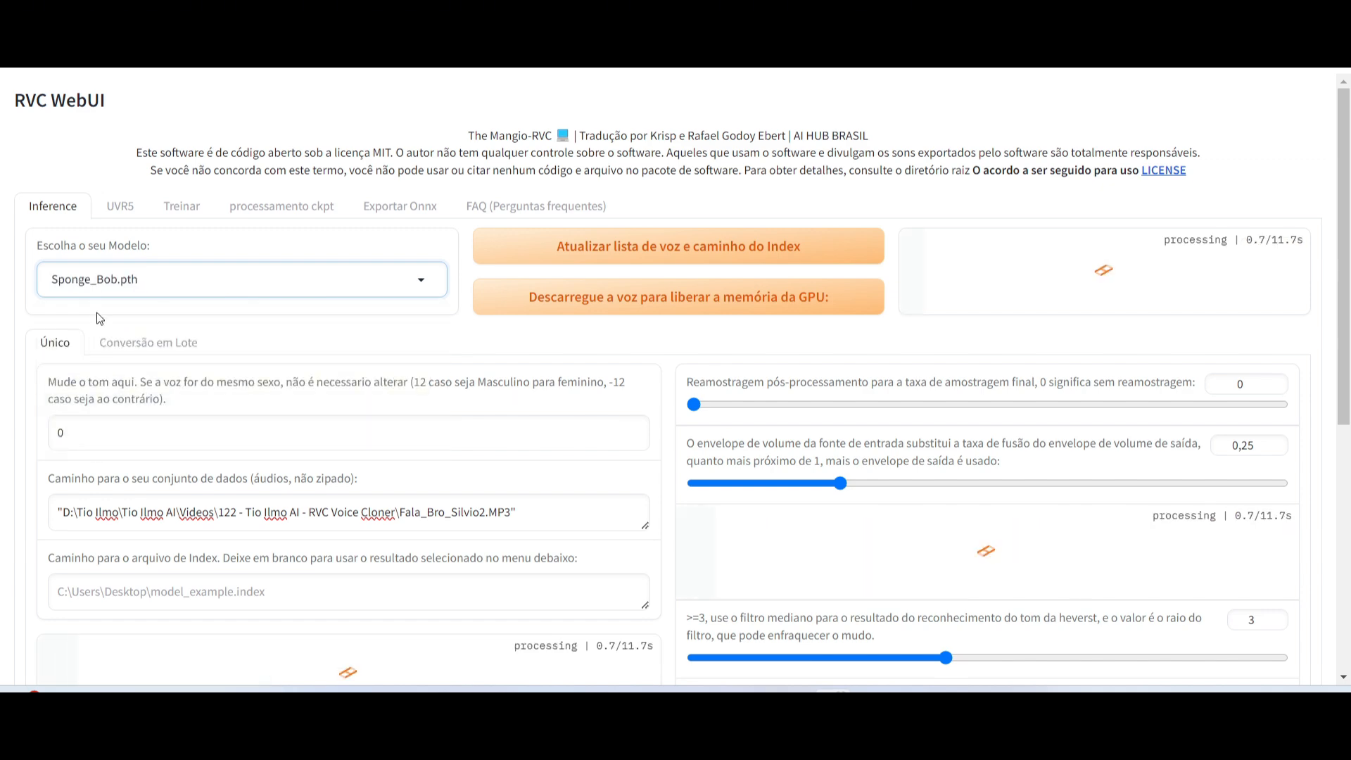
Convert Fala_Bro_Silvio2.MP3 with the Sponge_Bob model, its matching index and the crepe pitch algorithm, and play the exported audio
scroll(148, 281, "down", 2)
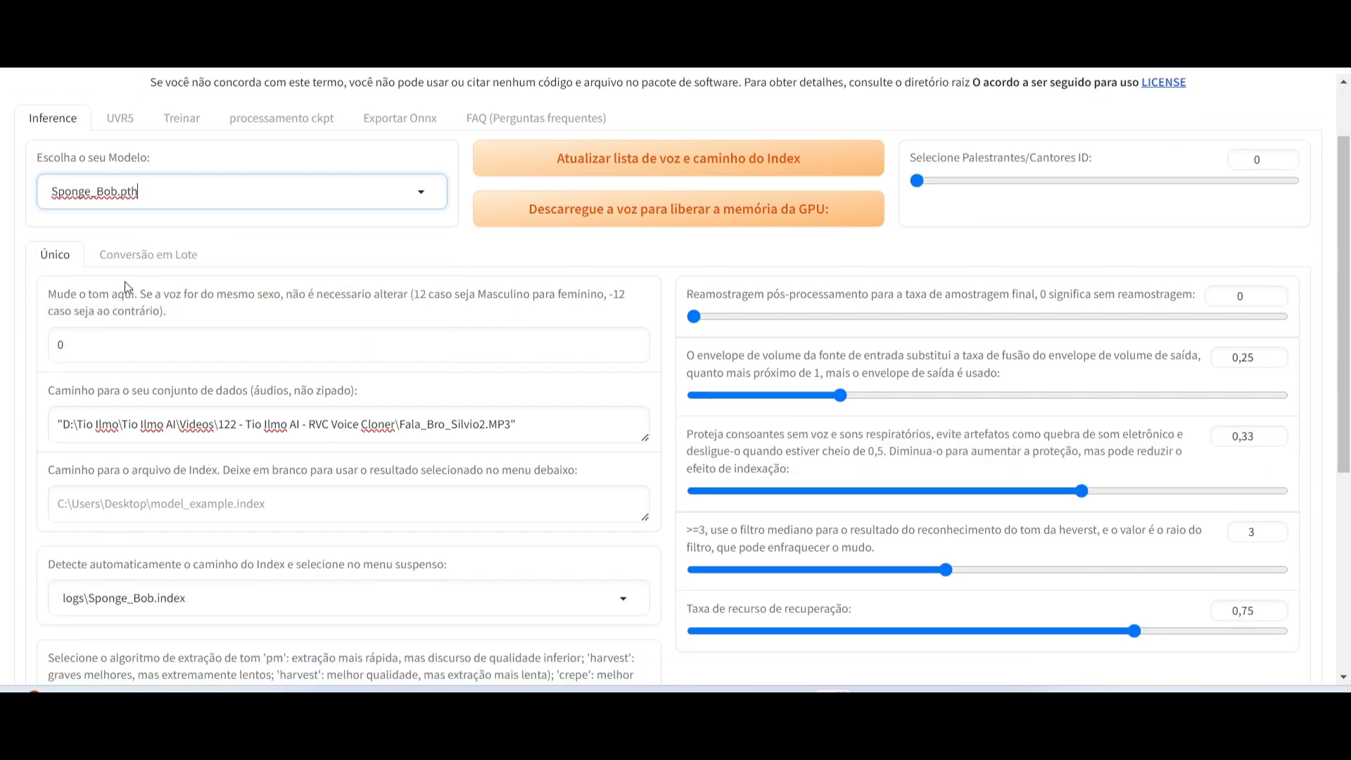
scroll(125, 285, "down", 3)
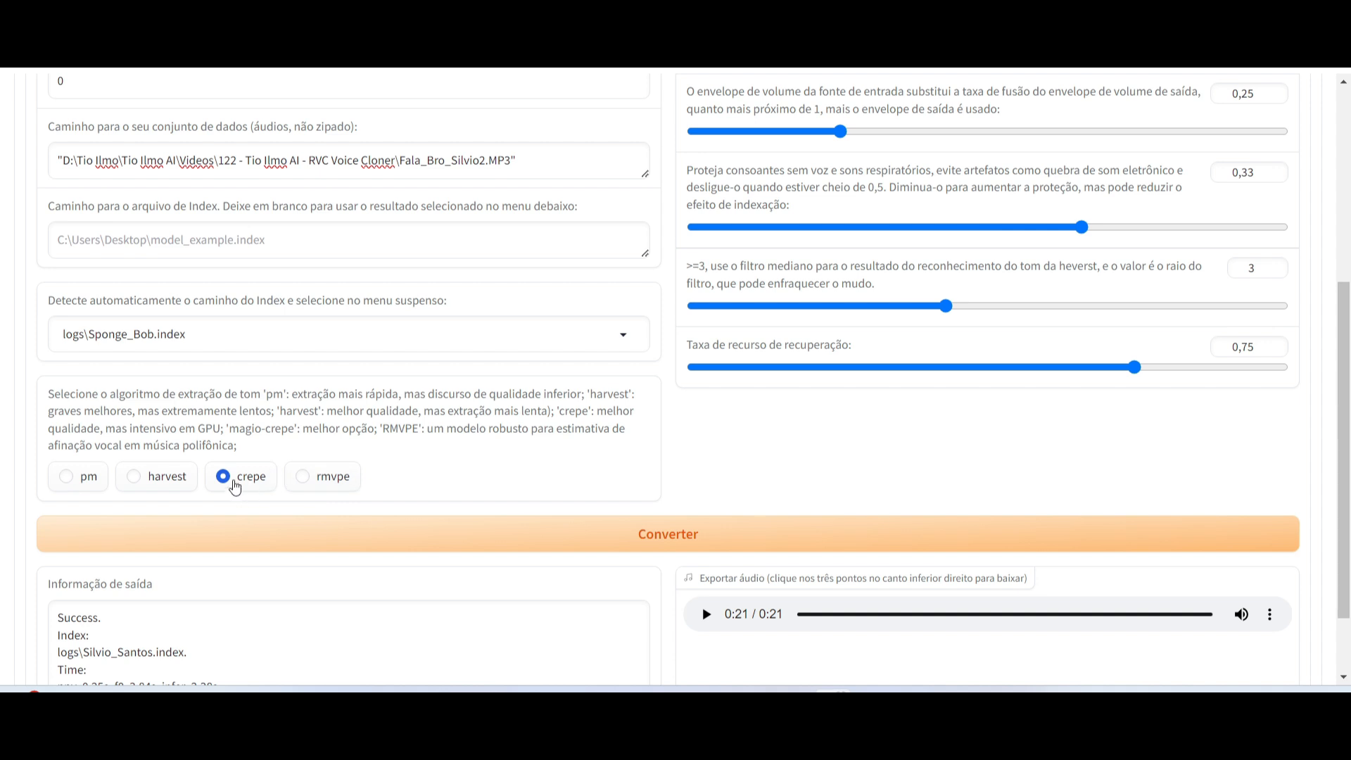
left_click(597, 544)
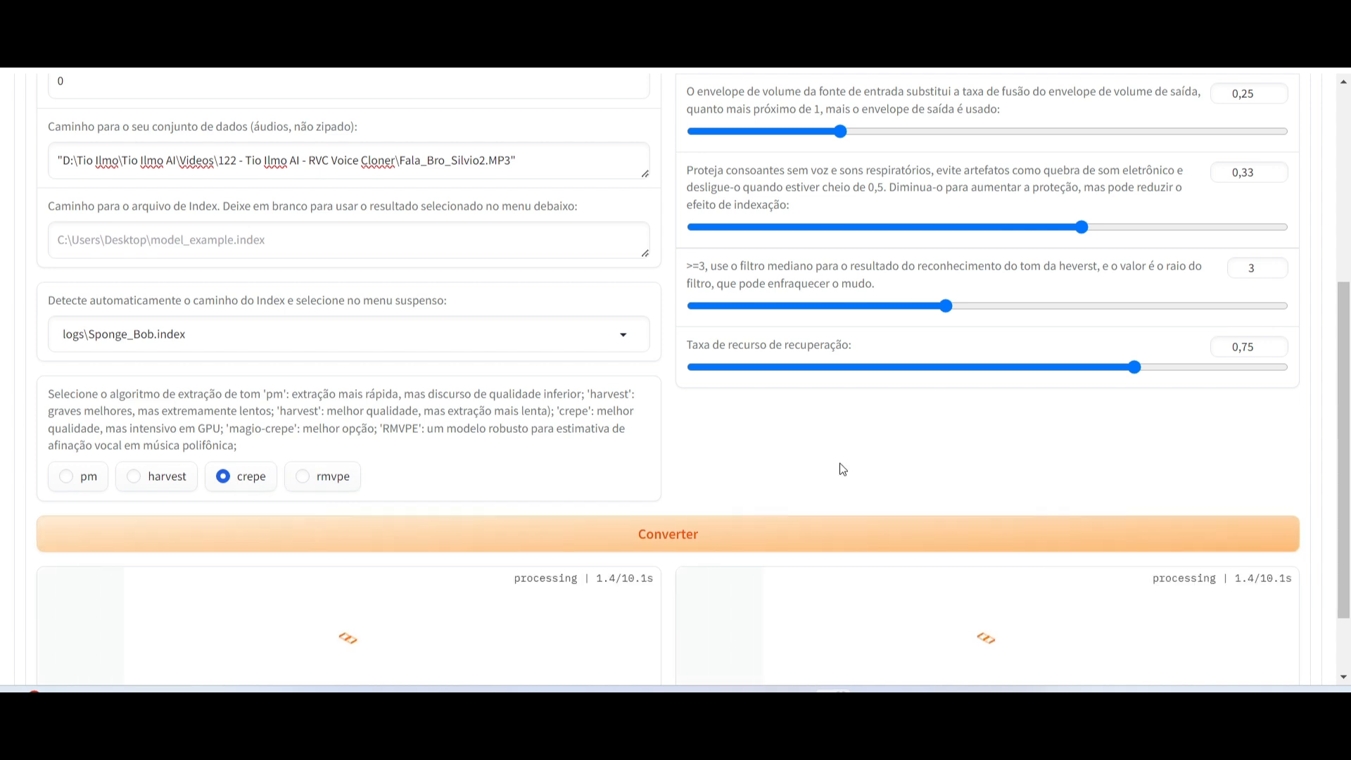
scroll(841, 467, "down", 2)
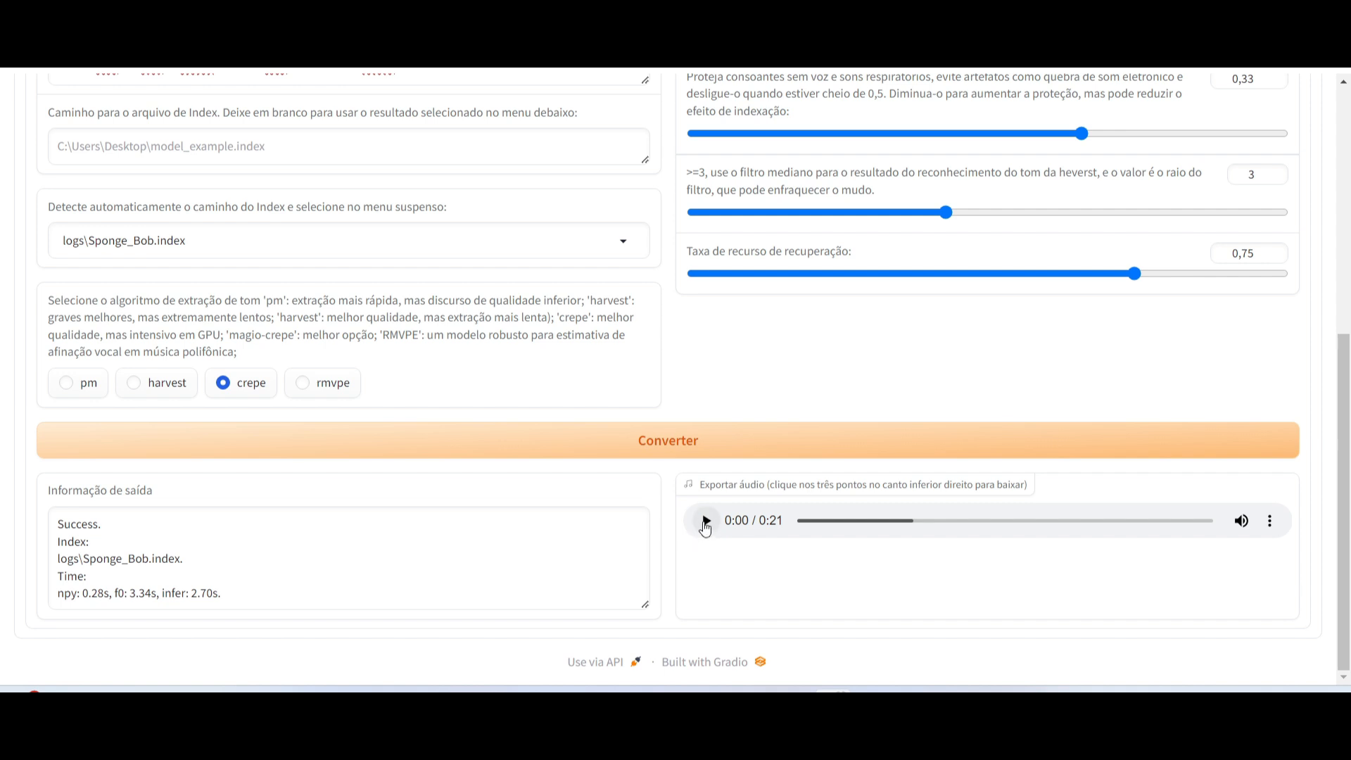
left_click(705, 524)
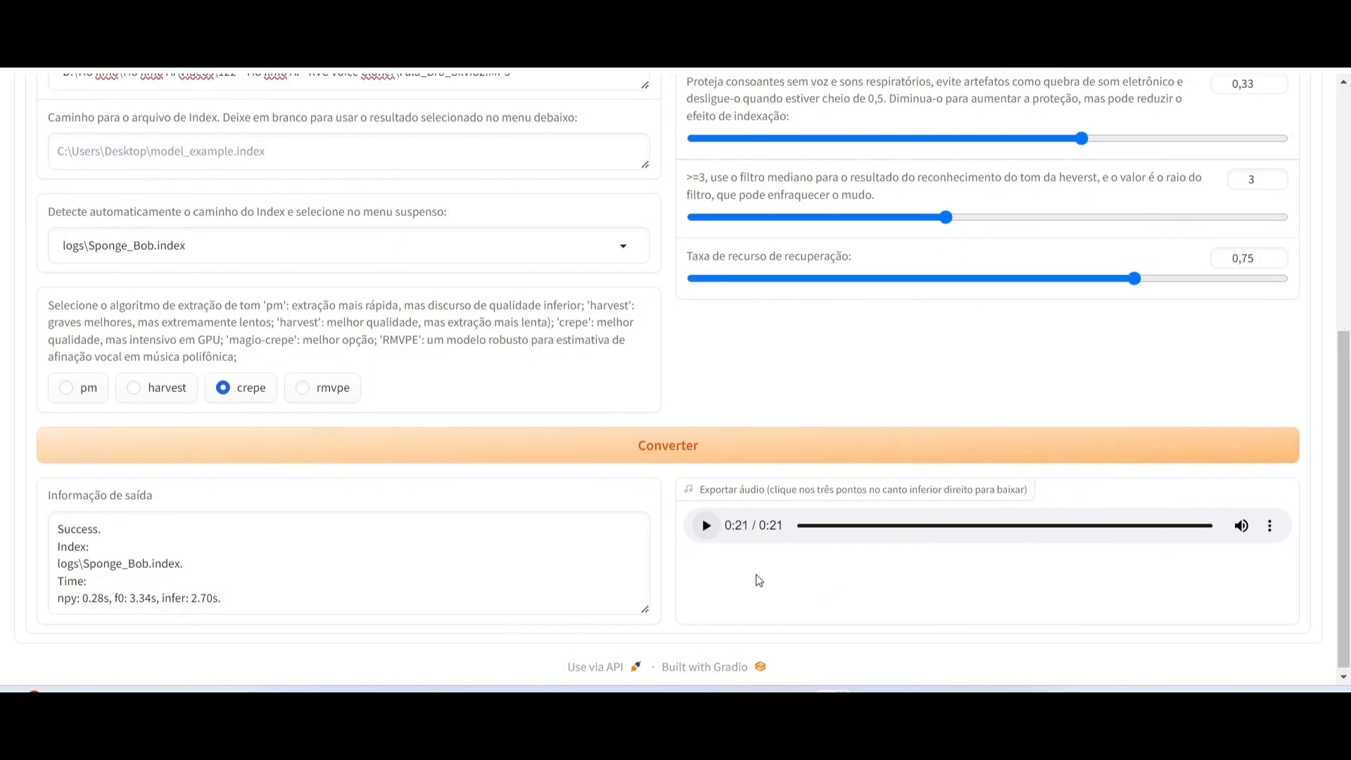
Switch from RVC WebUI to the browser page listing the top AI voice models
scroll(755, 581, "up", 6)
scroll(686, 524, "up", 1)
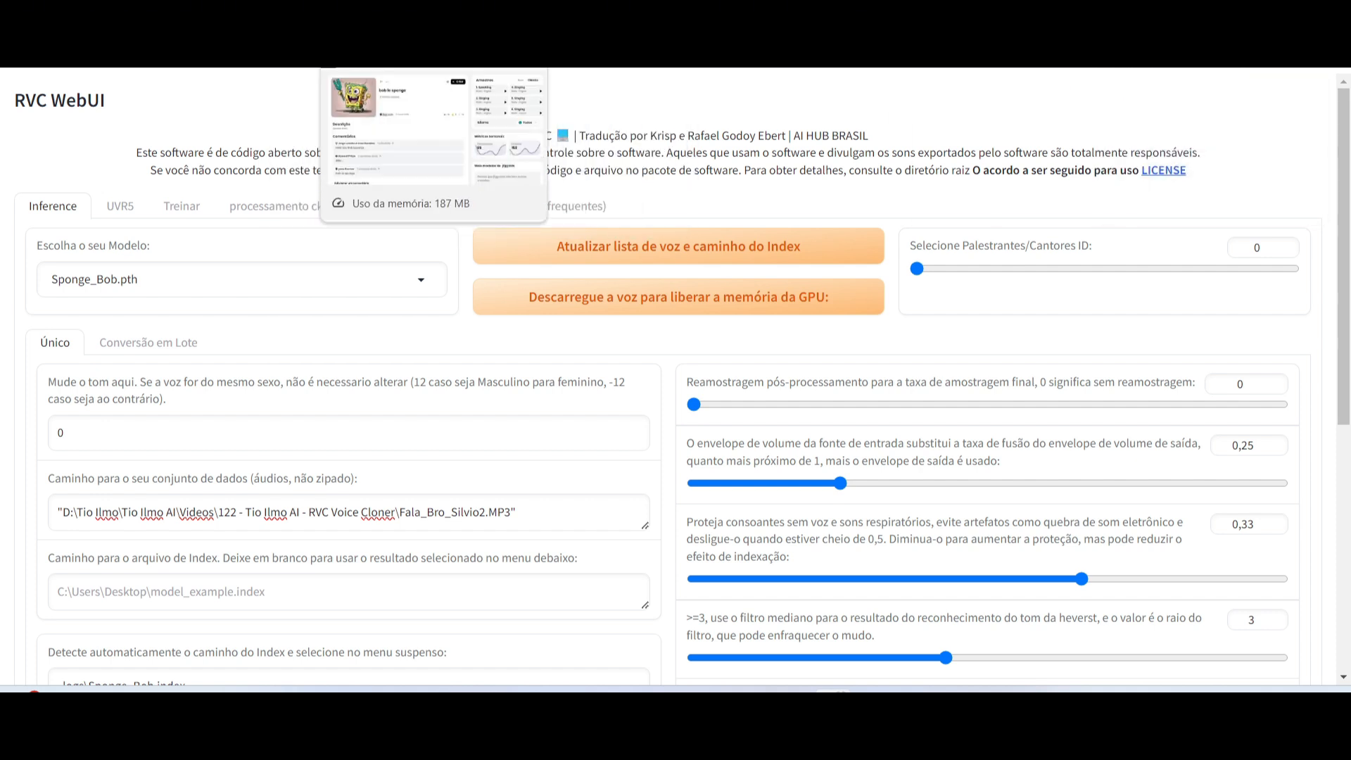
left_click(394, 8)
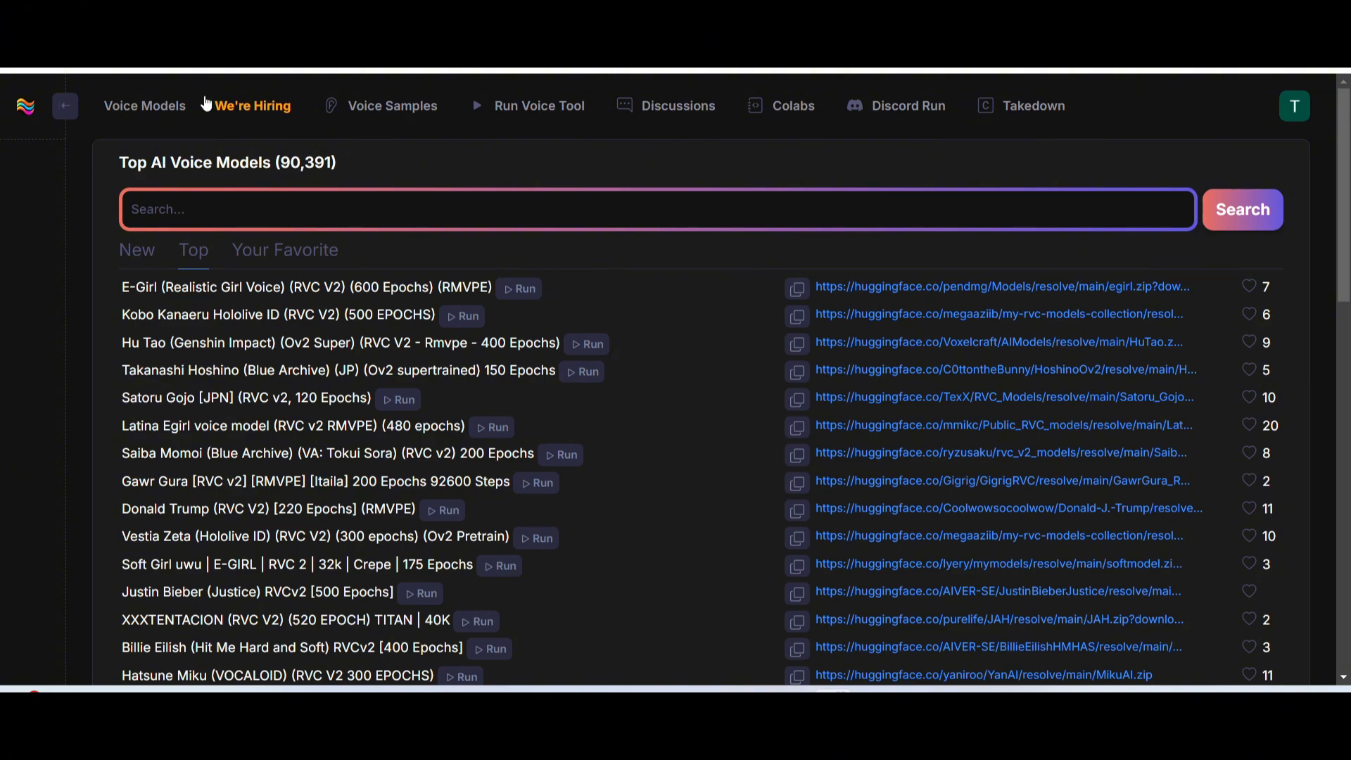
Browse the top AI voice models and search the list for "spong"
scroll(210, 282, "down", 4)
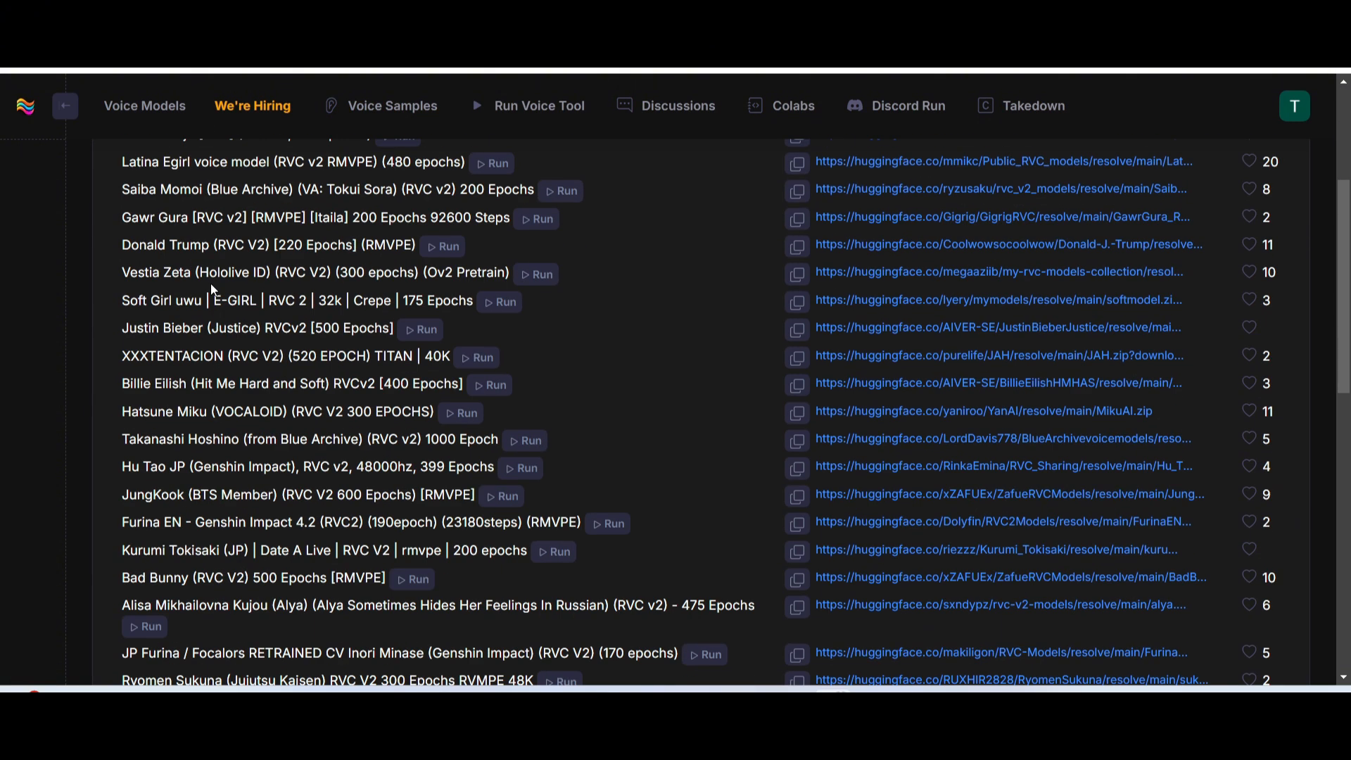
scroll(213, 289, "down", 10)
scroll(212, 290, "up", 11)
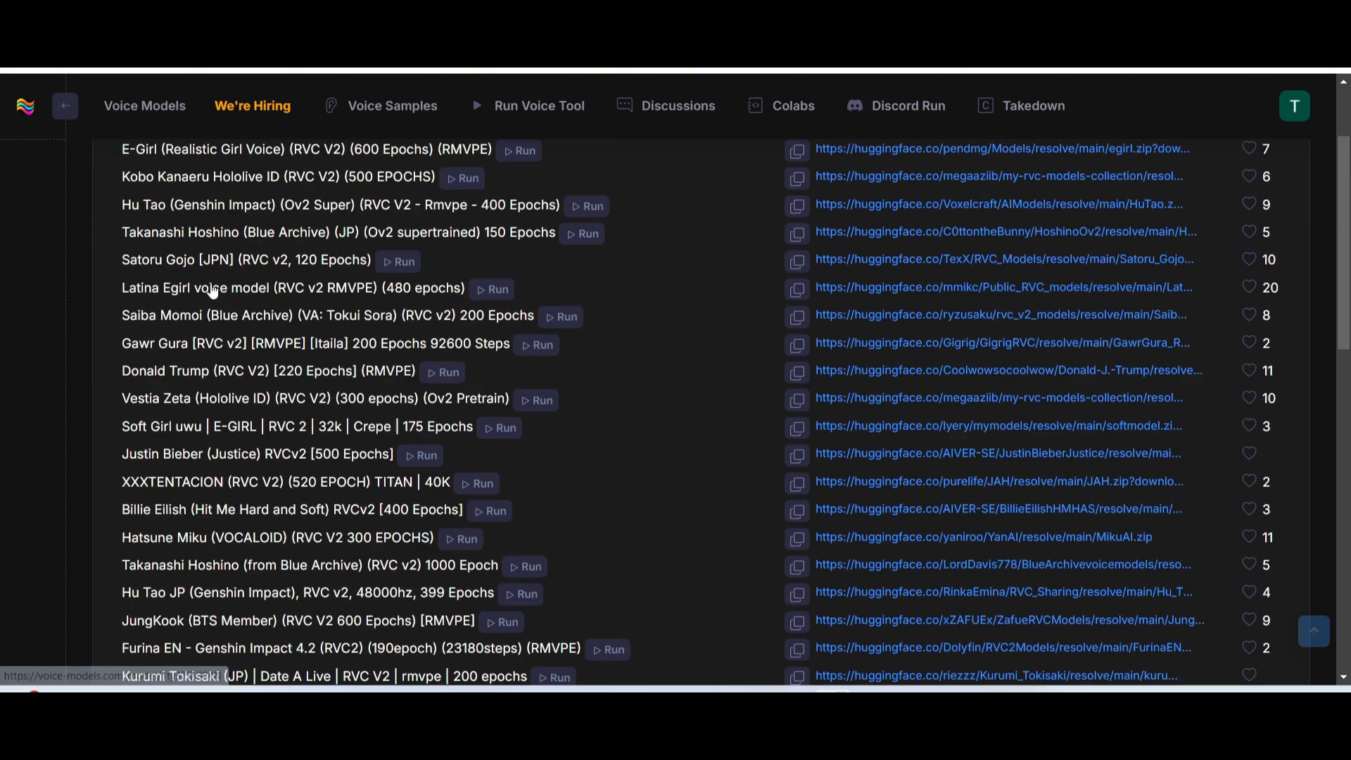
scroll(213, 291, "up", 2)
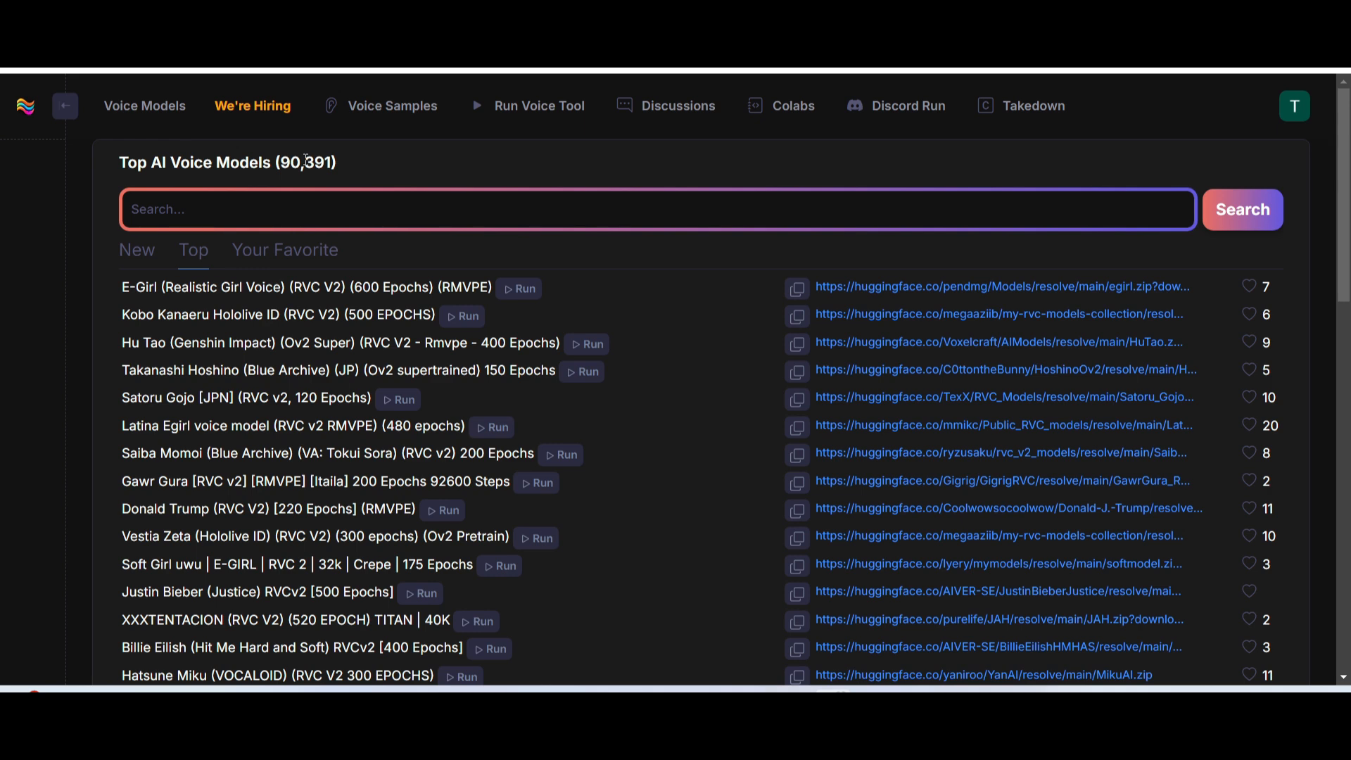
left_click(168, 213)
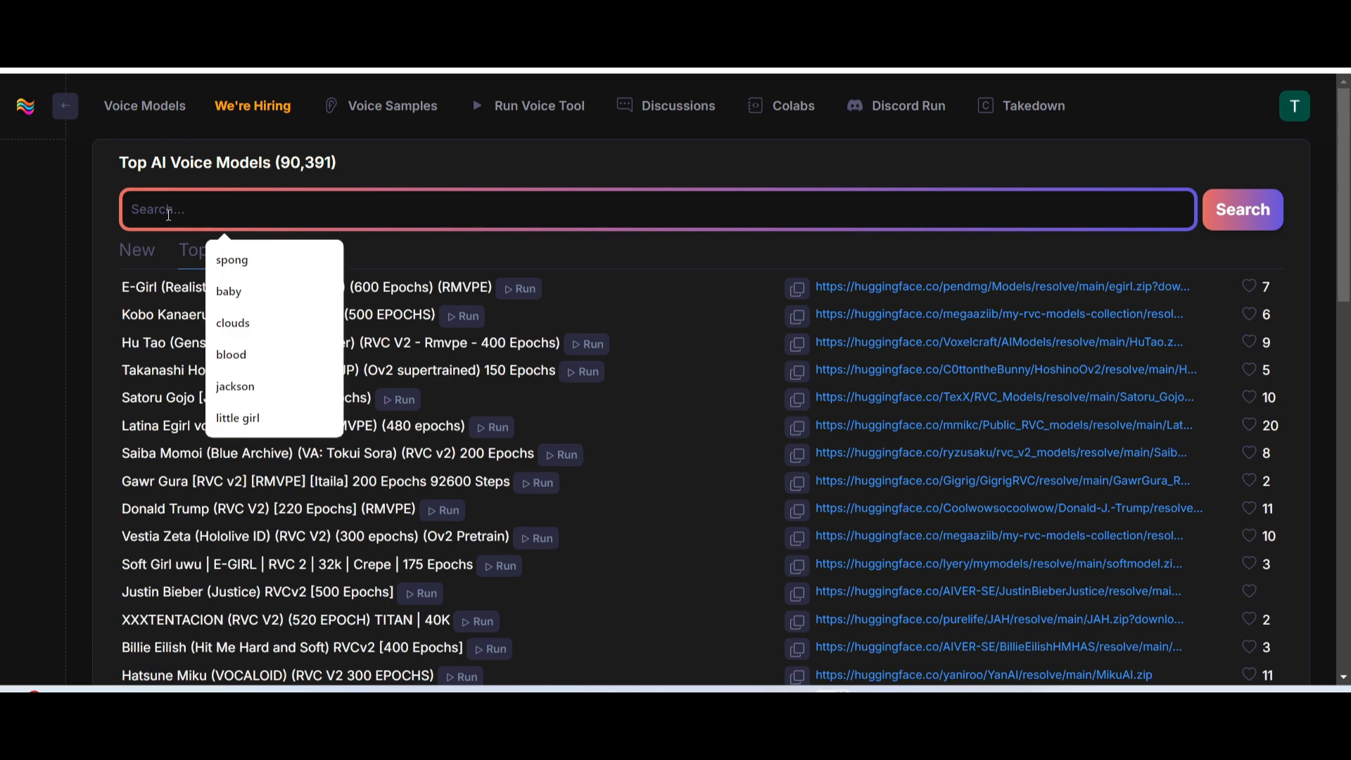
left_click(232, 259)
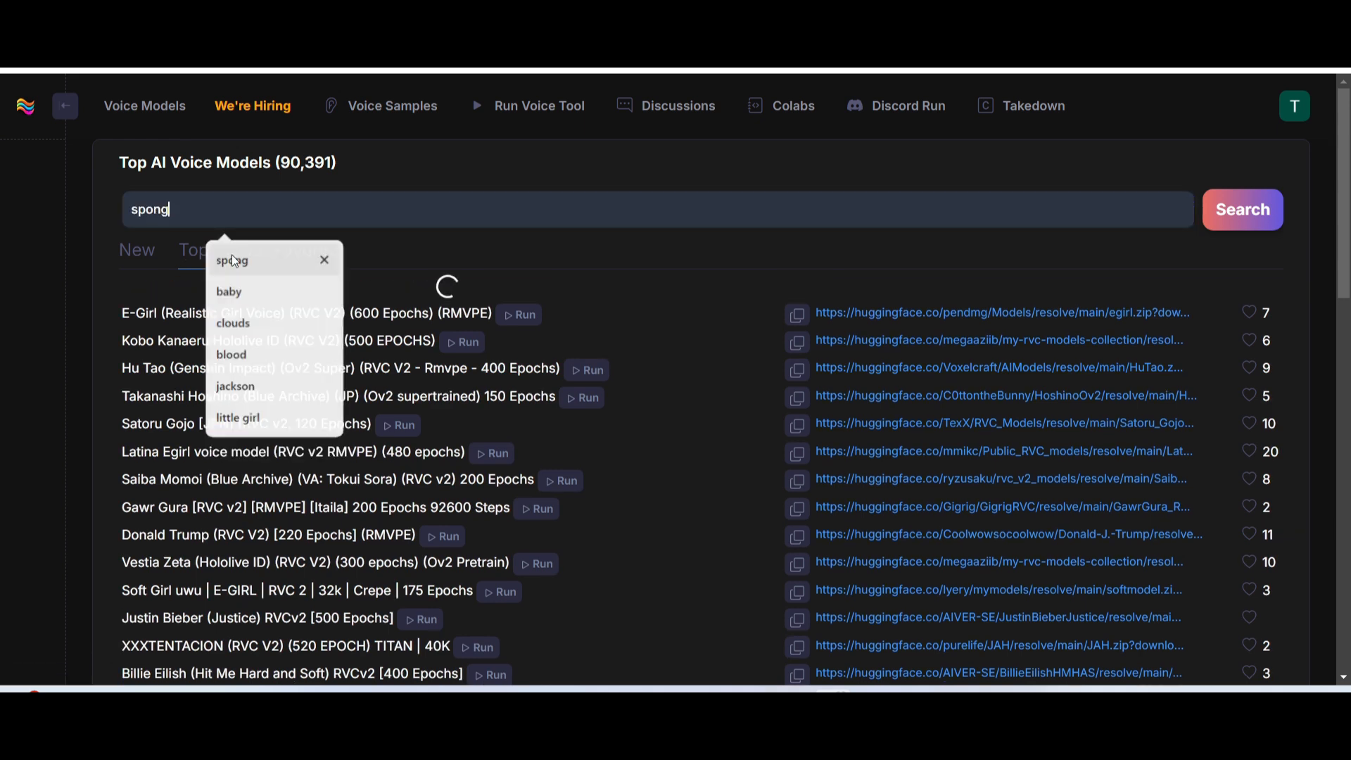
Look through the SpongeBob search results, checking the available characters, model versions and epoch counts
scroll(137, 349, "down", 6)
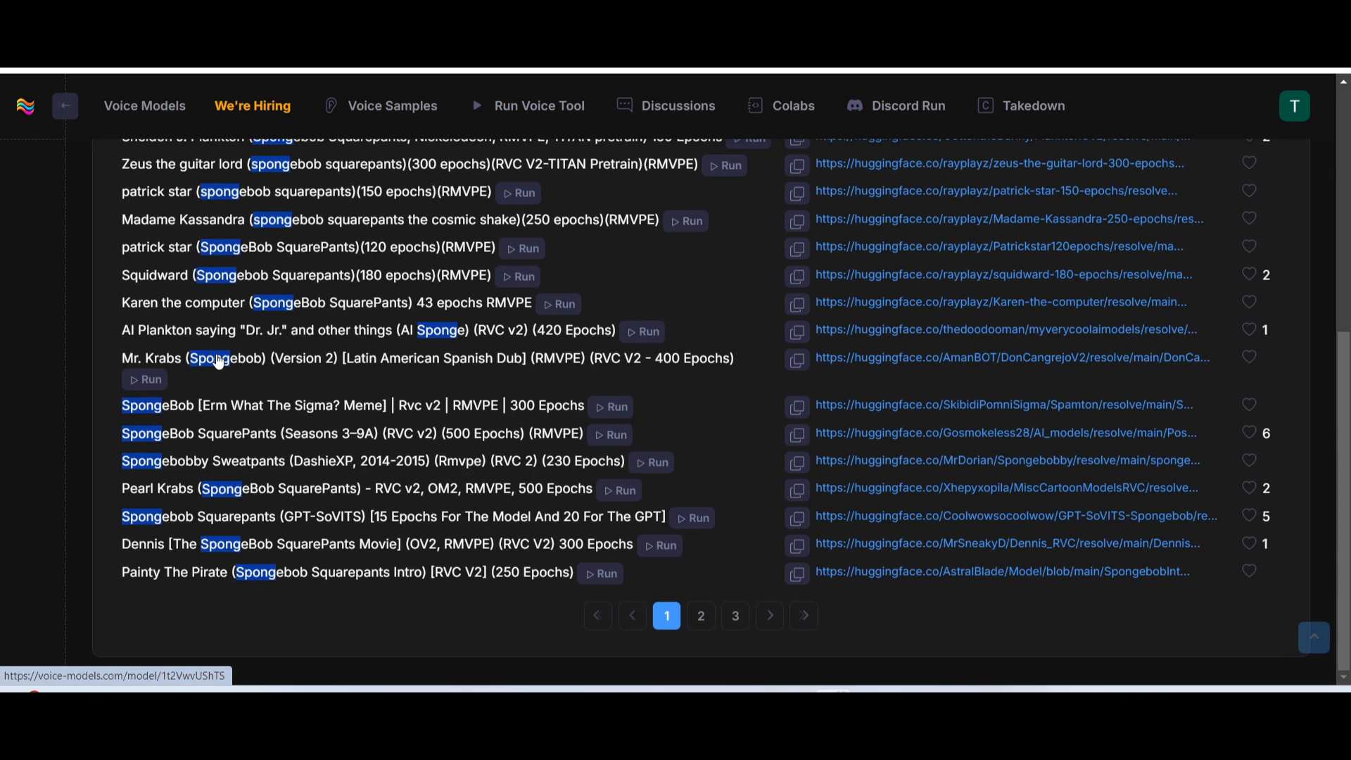
scroll(219, 362, "up", 6)
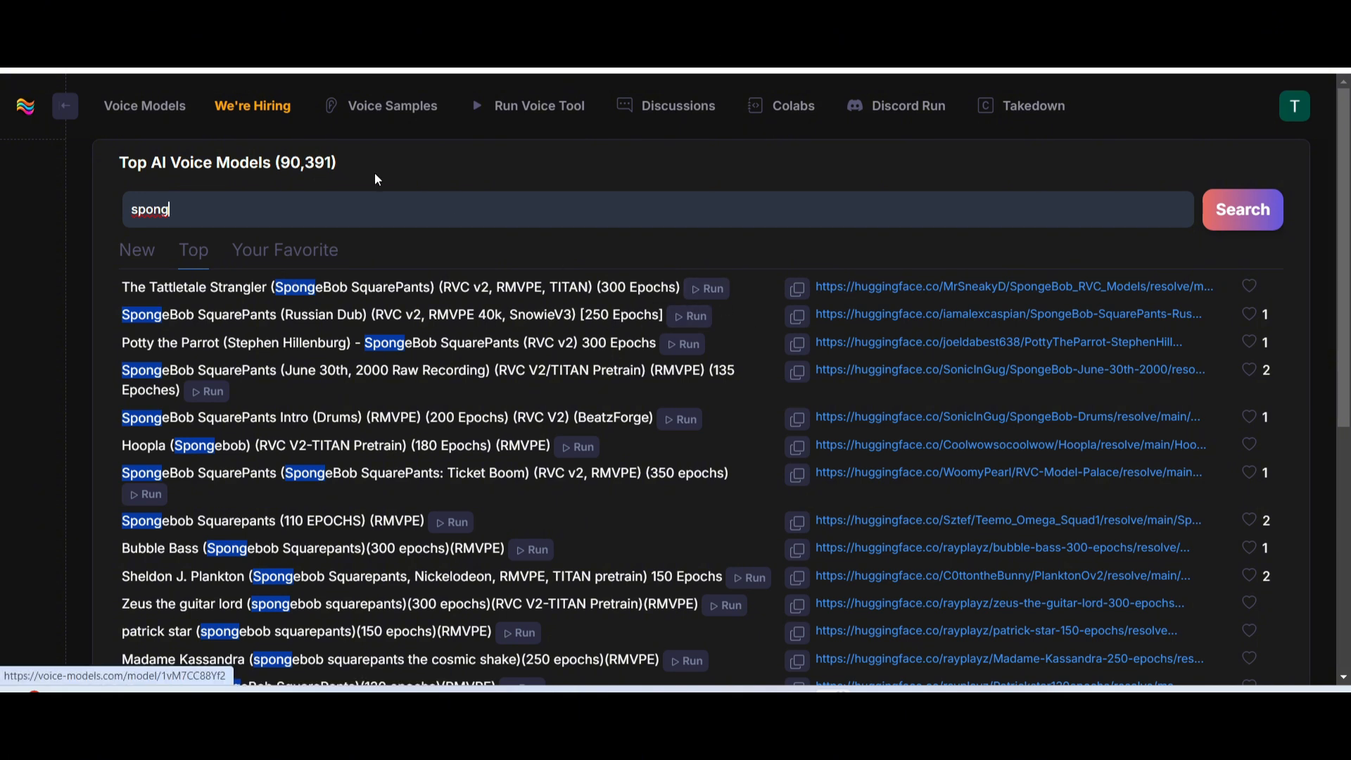
mouse_move(383, 106)
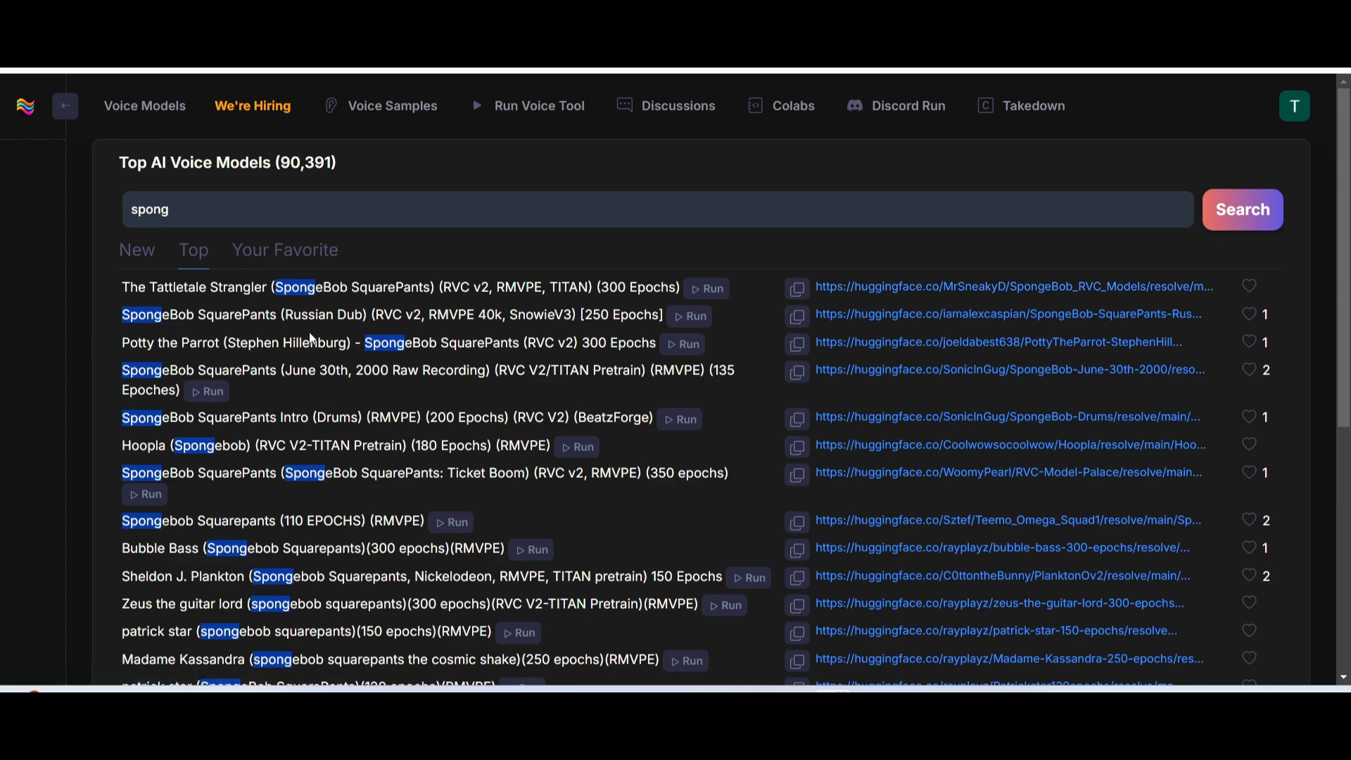
scroll(310, 330, "down", 3)
scroll(310, 329, "up", 1)
scroll(310, 330, "up", 3)
scroll(415, 545, "down", 5)
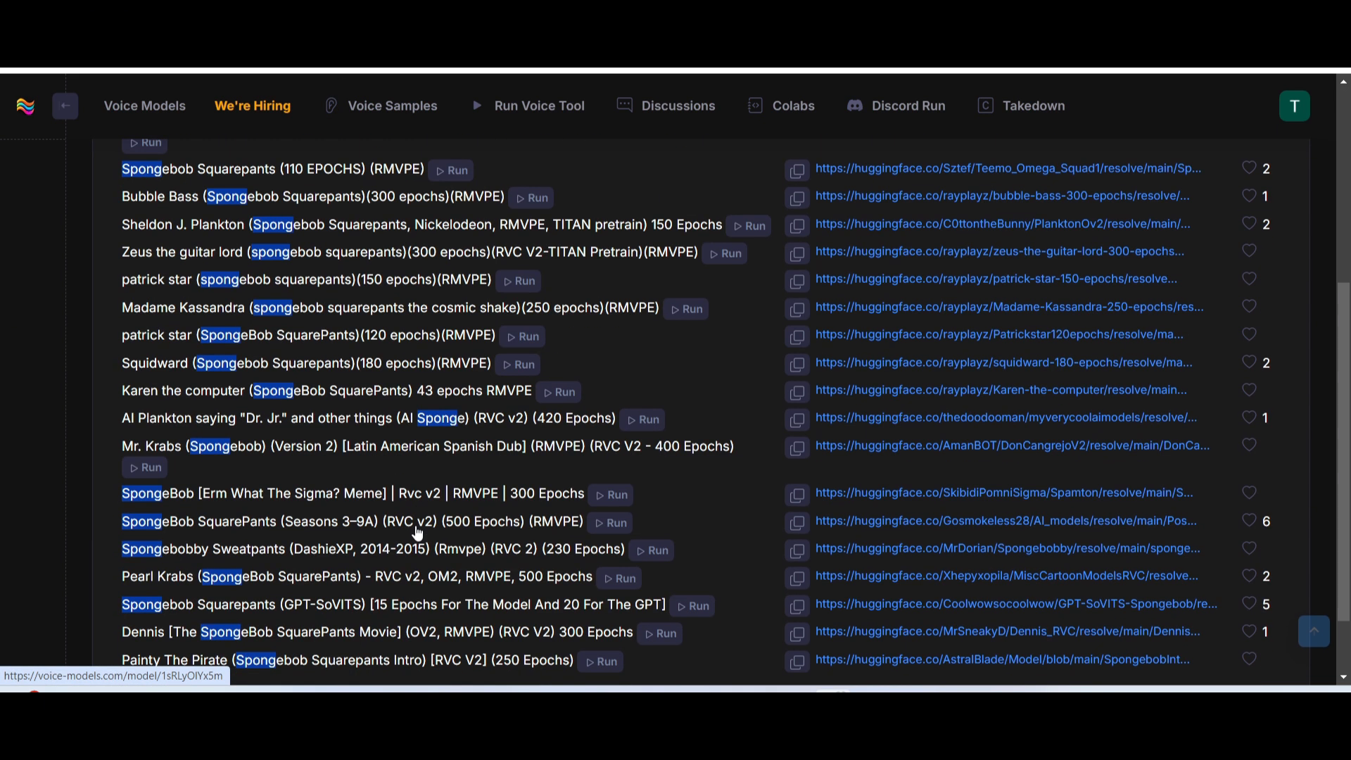
scroll(421, 486, "up", 5)
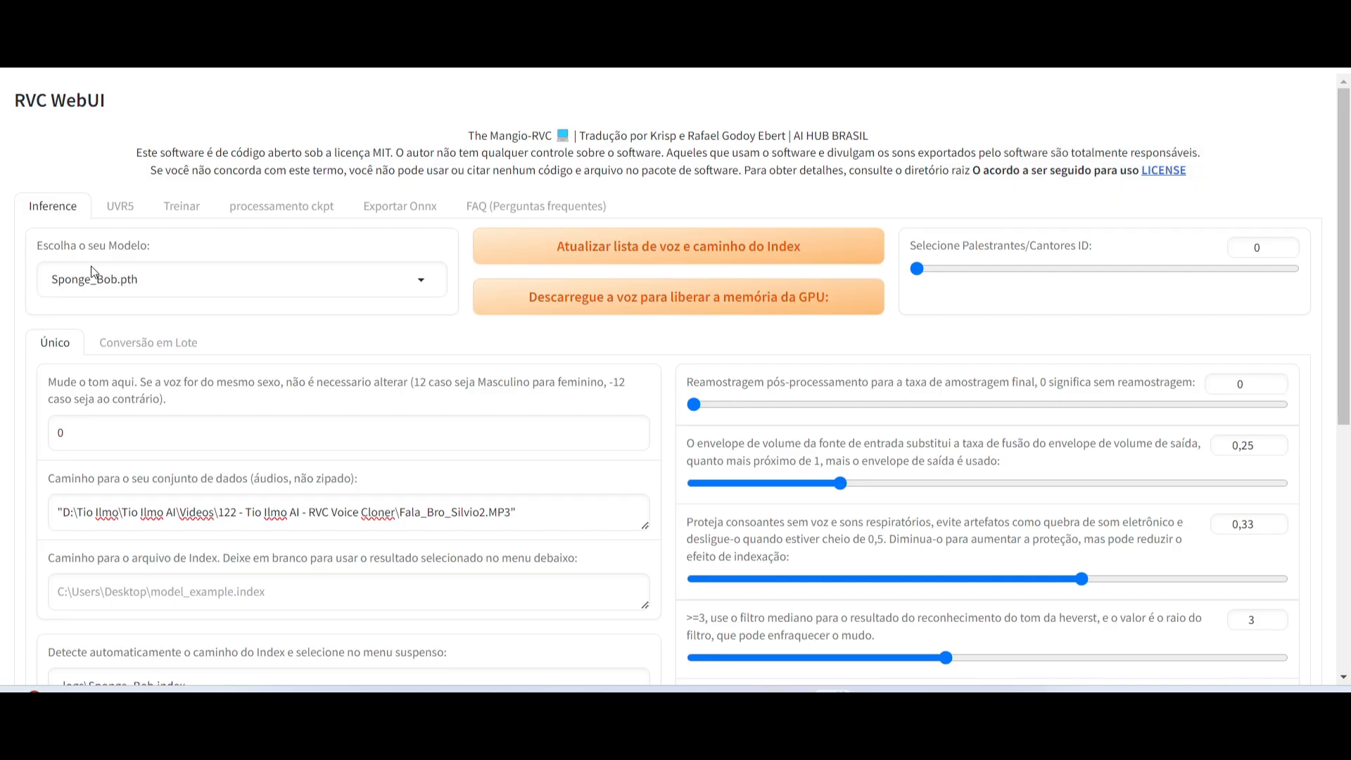
scroll(6, 410, "down", 6)
scroll(6, 411, "up", 6)
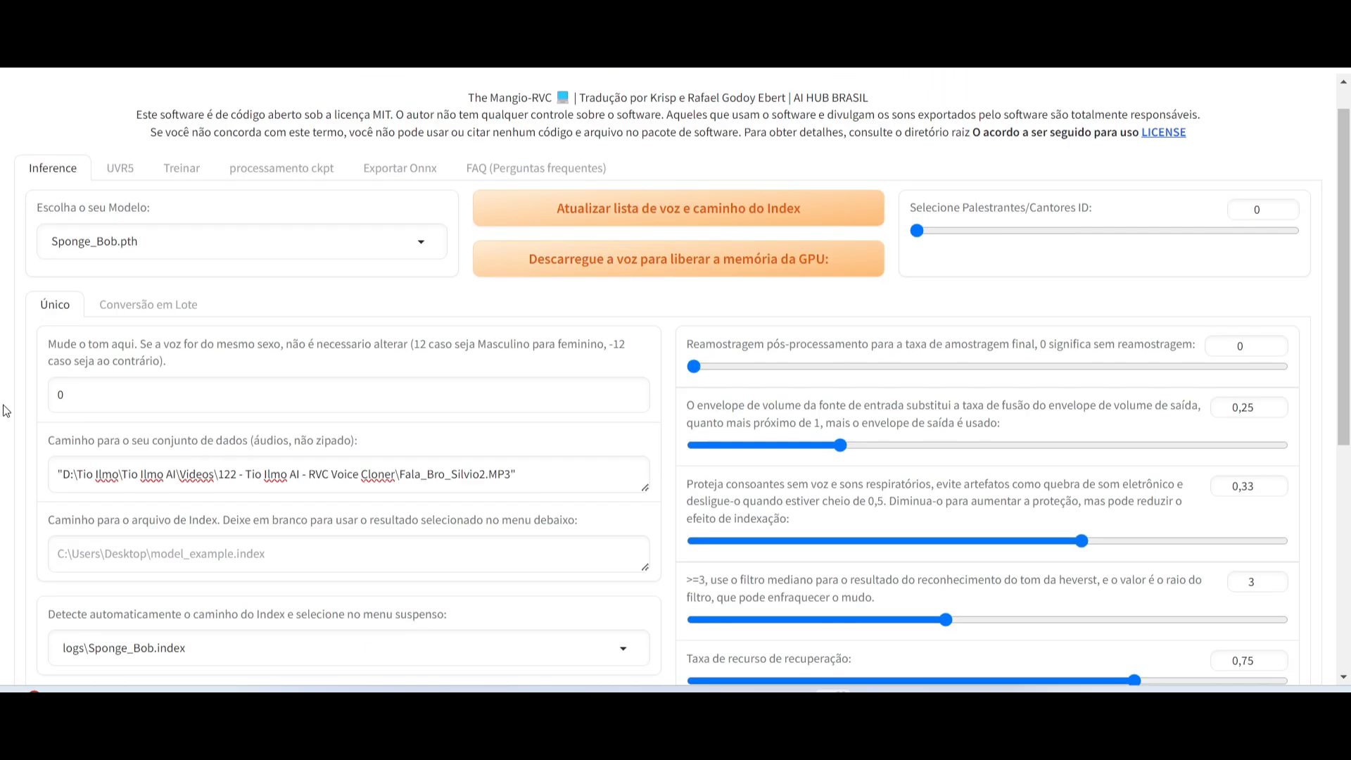